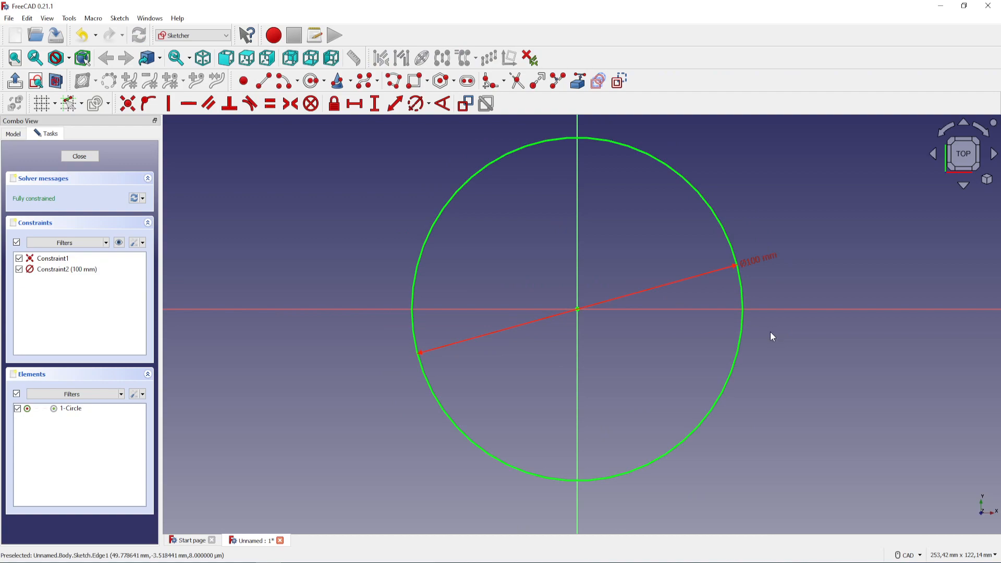
Step: Finish the 100 mm circle sketch and pad it to a length of 10 mm
{"action": "left_click", "coordinate": [85, 157]}
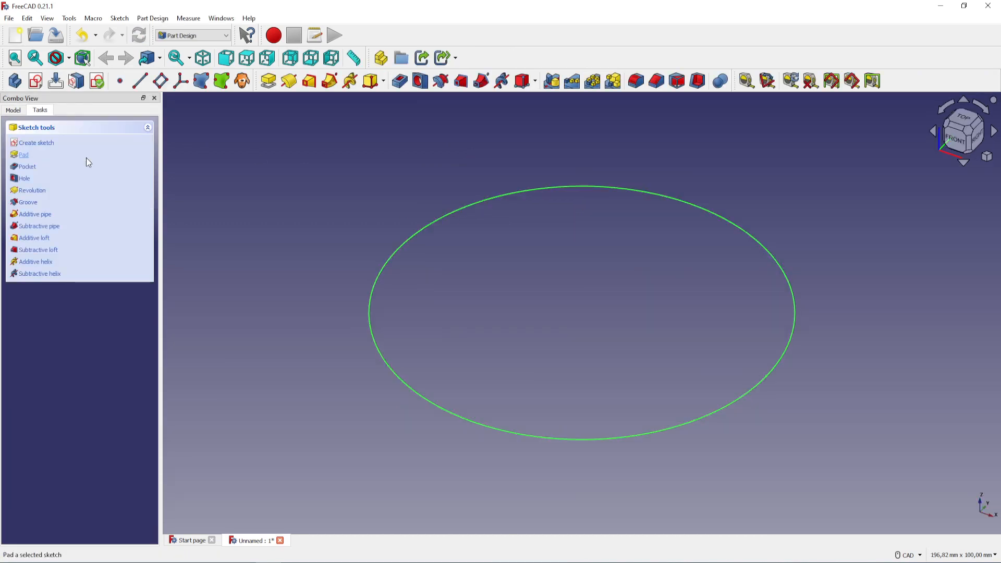
{"action": "left_click", "coordinate": [269, 82]}
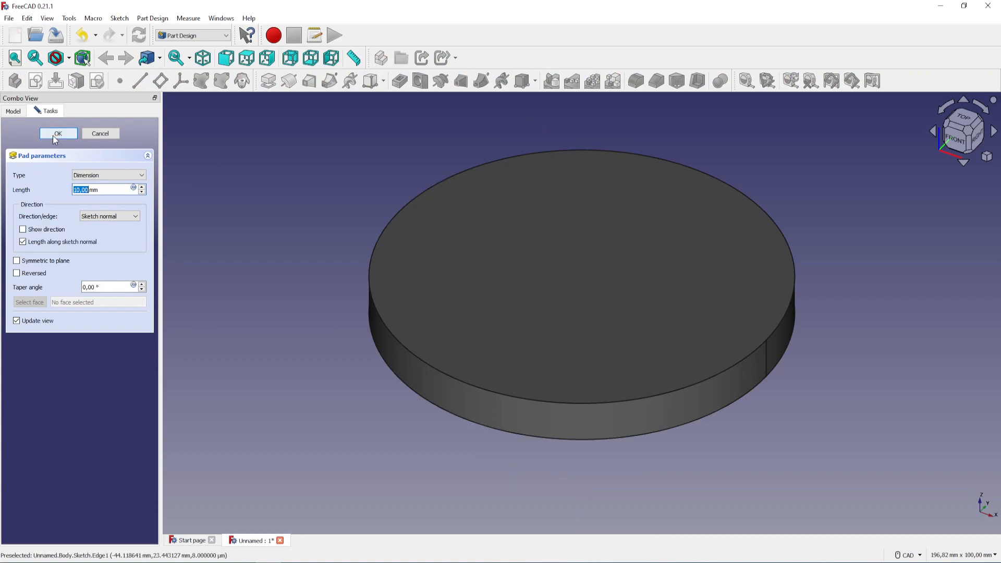
{"action": "left_click", "coordinate": [56, 134]}
Step: Create a new sketch on the top face of the padded disc
{"action": "middle_click_drag", "start_coordinate": [449, 254], "coordinate": [461, 319]}
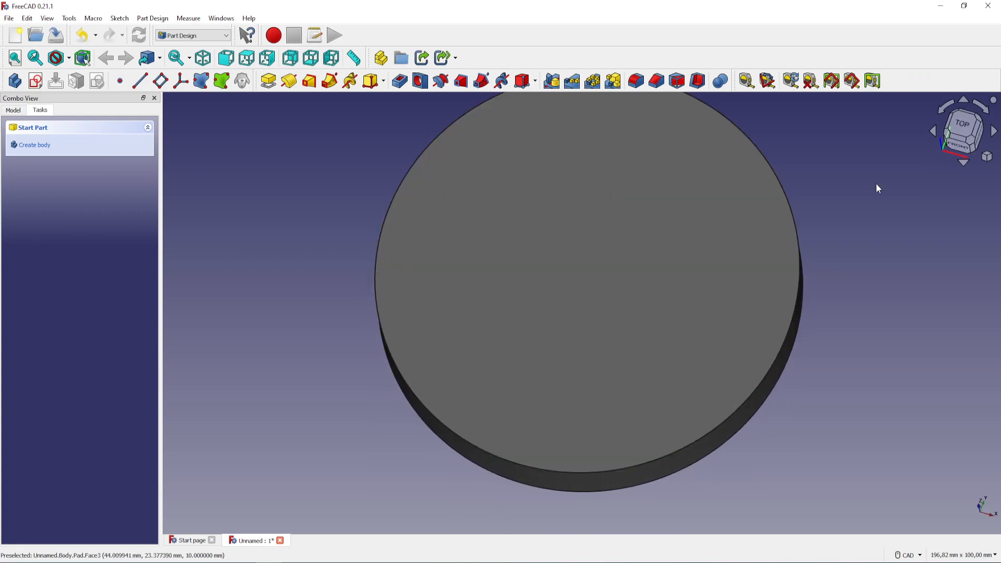
{"action": "left_click", "coordinate": [966, 124]}
{"action": "scroll", "coordinate": [933, 159], "scroll_direction": "down", "scroll_amount": 1}
{"action": "middle_click_drag", "start_coordinate": [905, 187], "coordinate": [817, 256]}
{"action": "left_click", "coordinate": [582, 284]}
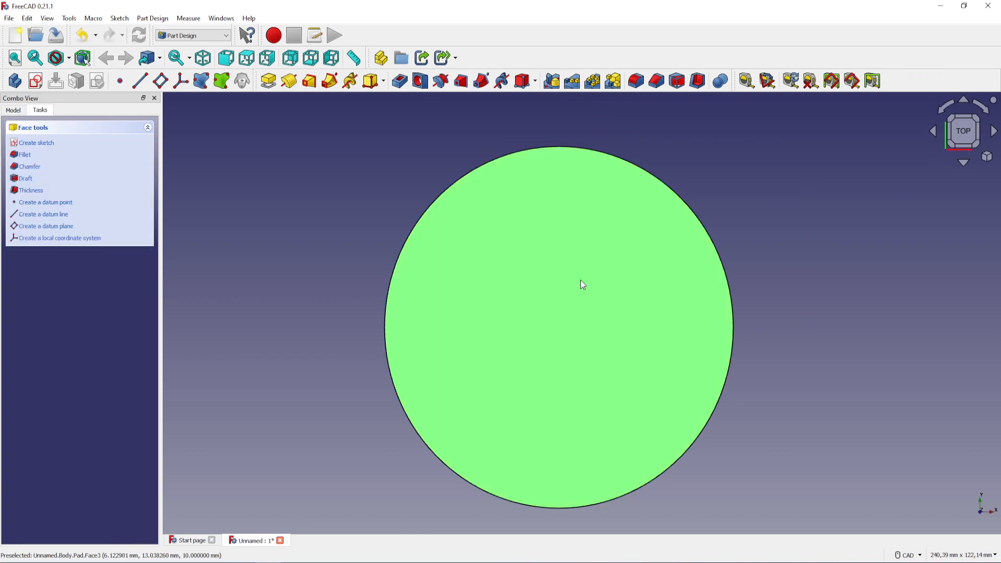
{"action": "left_click", "coordinate": [47, 147]}
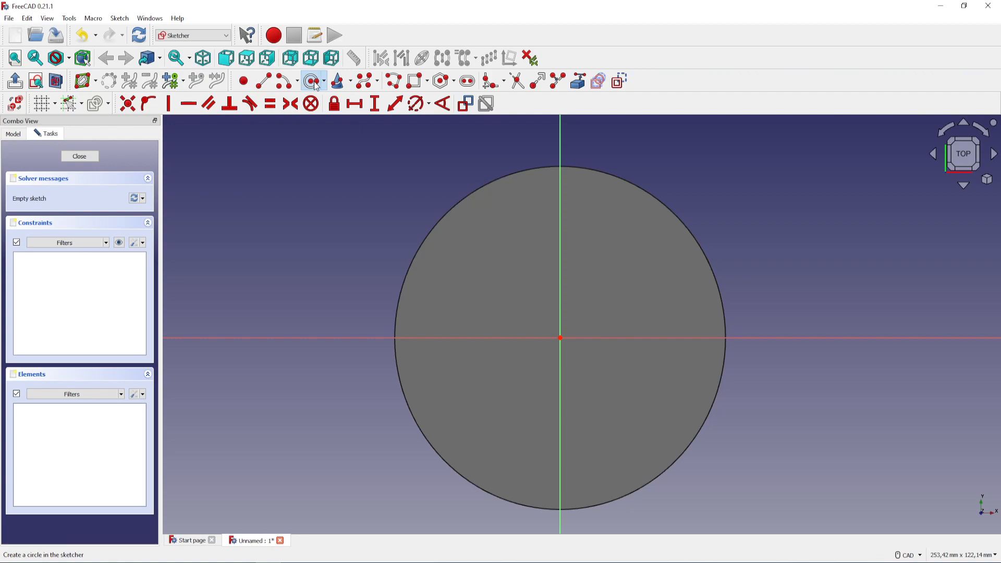
Step: Draw a circle centred on the origin and constrain its diameter to 96 mm
{"action": "left_click", "coordinate": [337, 81]}
{"action": "left_click", "coordinate": [560, 337]}
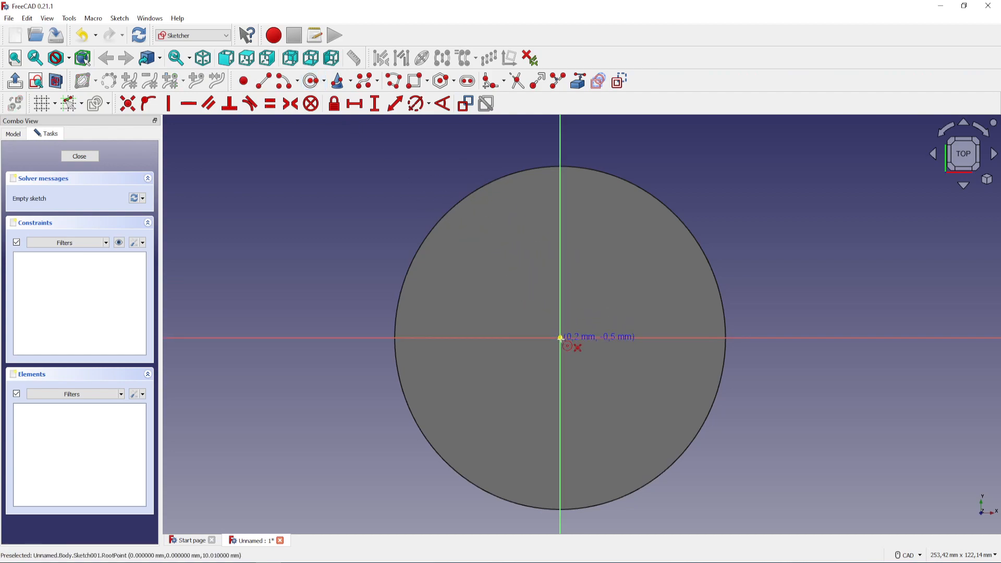
{"action": "left_click", "coordinate": [637, 383]}
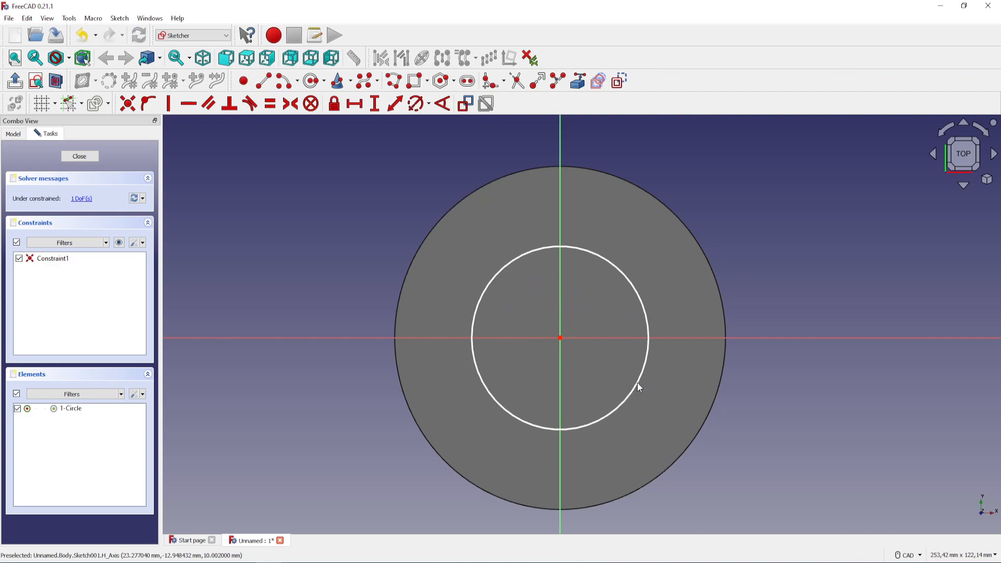
{"action": "left_click", "coordinate": [415, 104]}
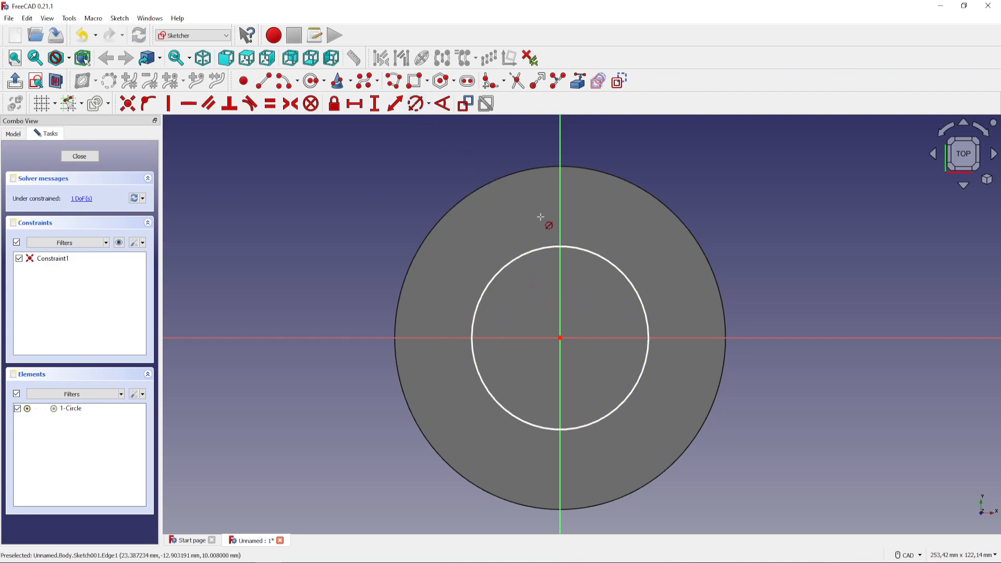
{"action": "left_click", "coordinate": [581, 249]}
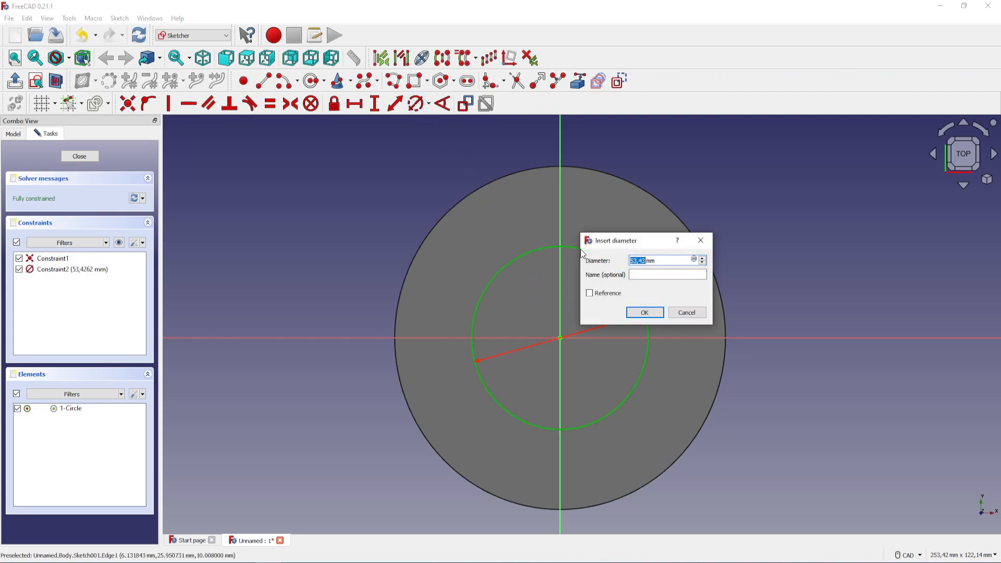
{"action": "key", "text": "Return"}
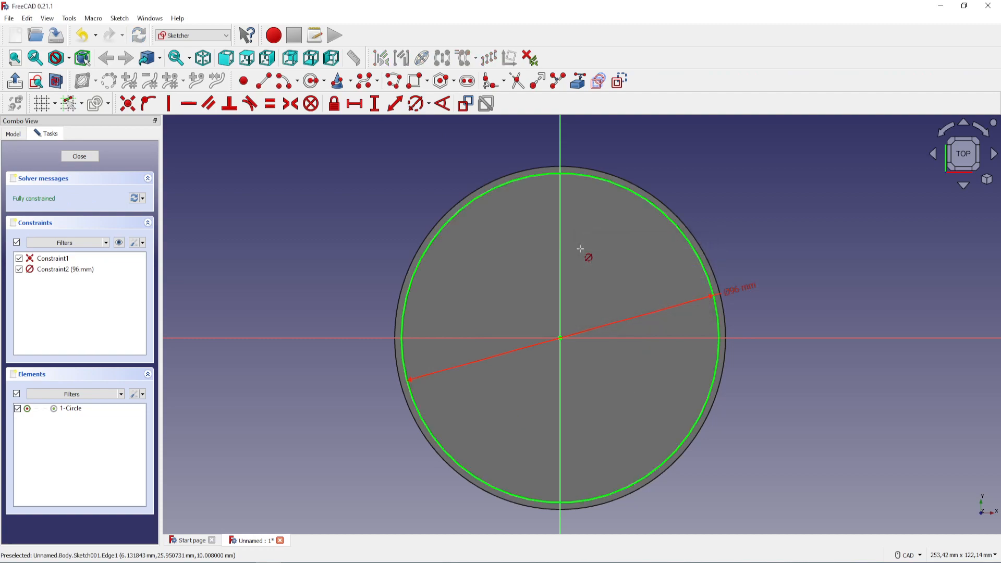
Step: Close the sketch and pocket the 96 mm circle into the disc to a depth of 6 mm
{"action": "left_click", "coordinate": [80, 156]}
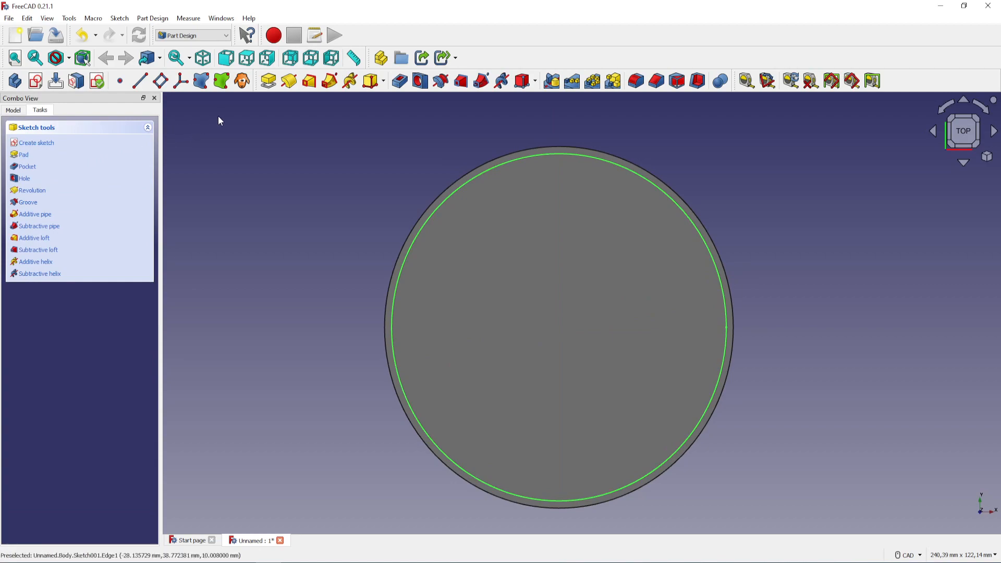
{"action": "left_click", "coordinate": [400, 81]}
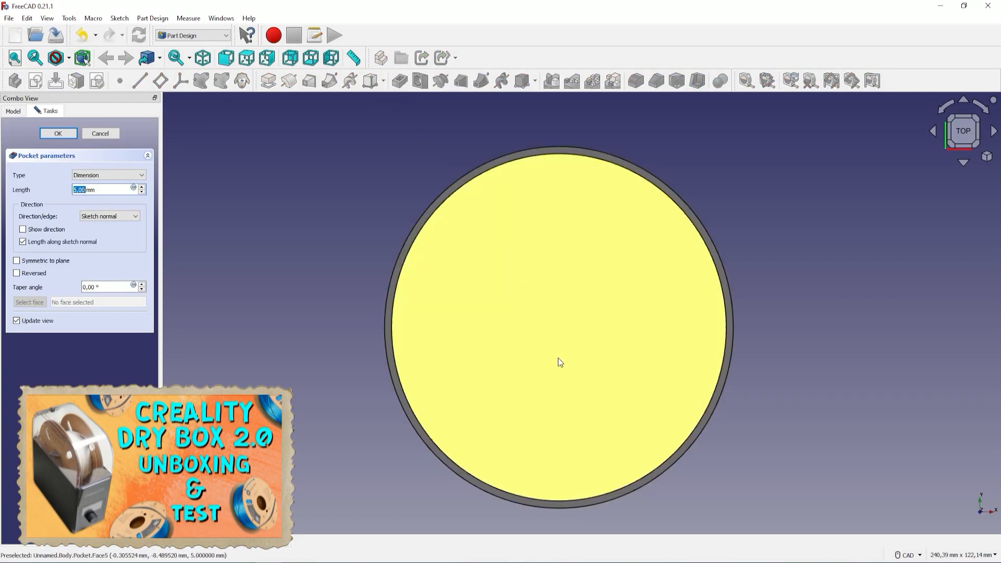
{"action": "right_click", "coordinate": [562, 340]}
{"action": "middle_click_drag", "start_coordinate": [562, 340], "coordinate": [534, 232]}
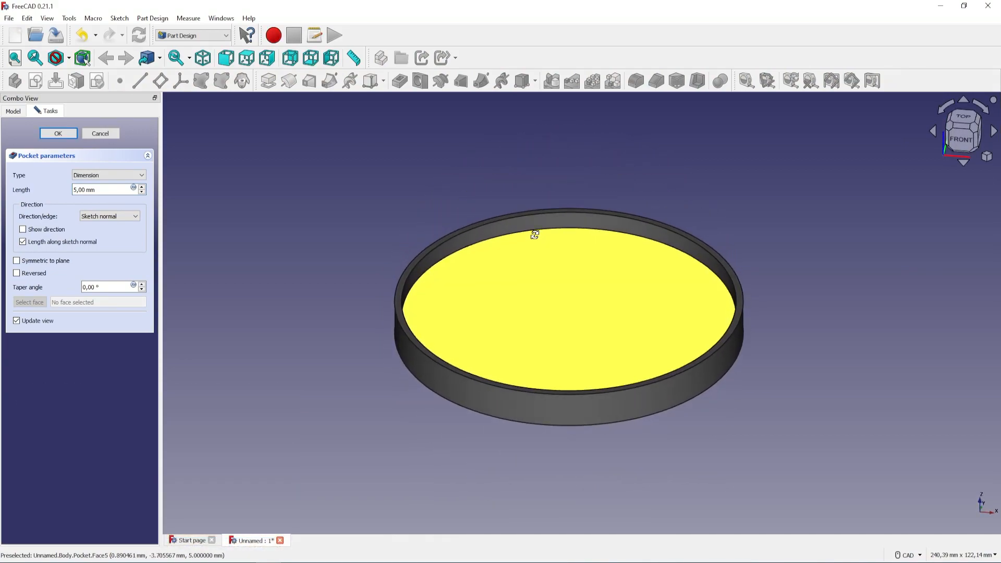
{"action": "left_click", "coordinate": [144, 187]}
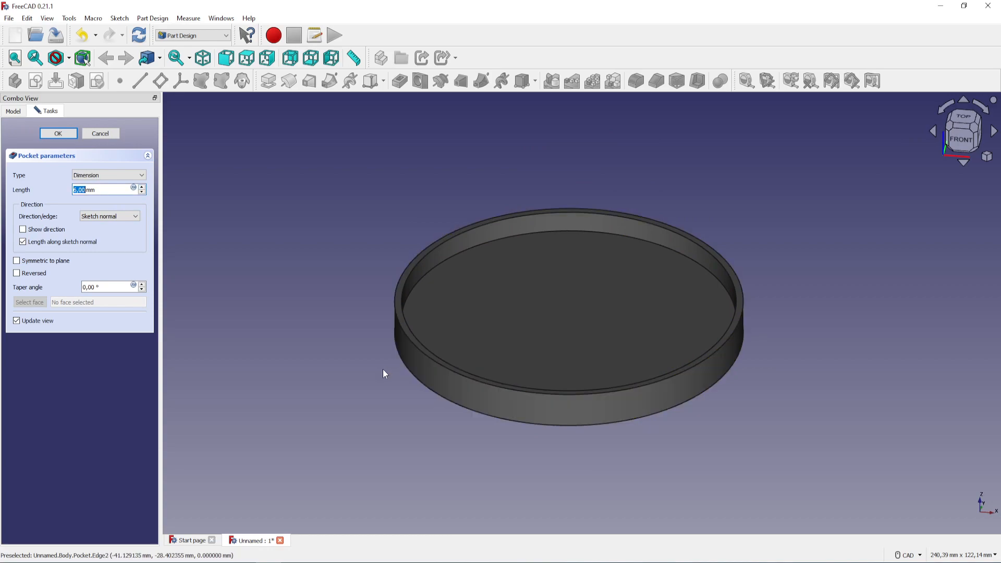
{"action": "left_click", "coordinate": [59, 134]}
Step: Create a new sketch on the top face of the disc's raised rim
{"action": "middle_click_drag", "start_coordinate": [528, 306], "coordinate": [536, 409]}
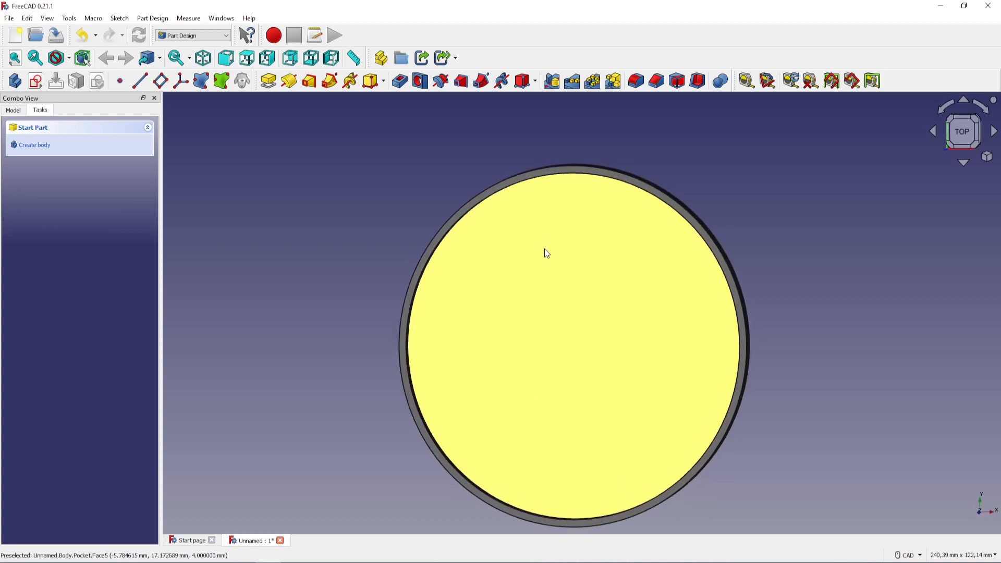
{"action": "left_click", "coordinate": [558, 175]}
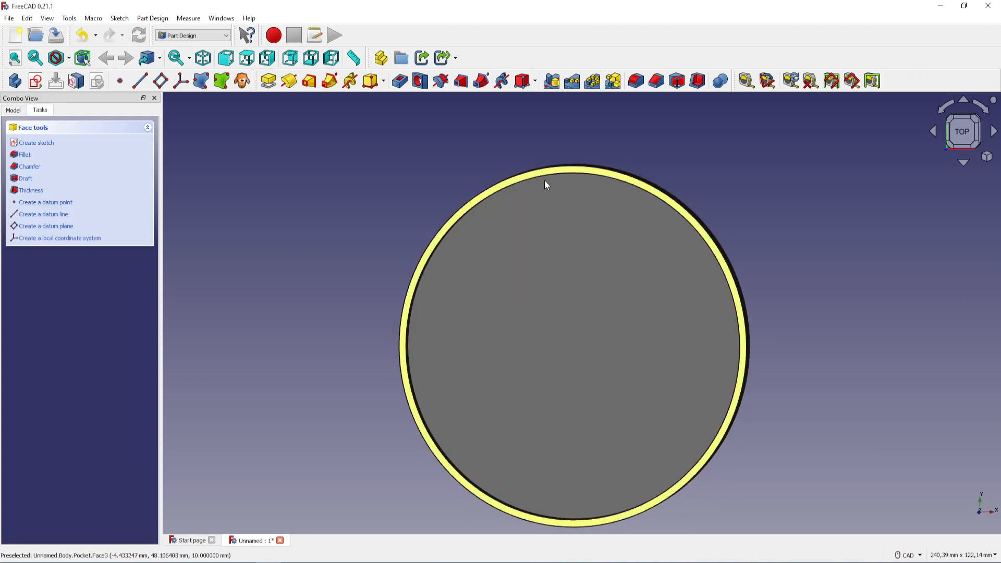
{"action": "left_click", "coordinate": [36, 81]}
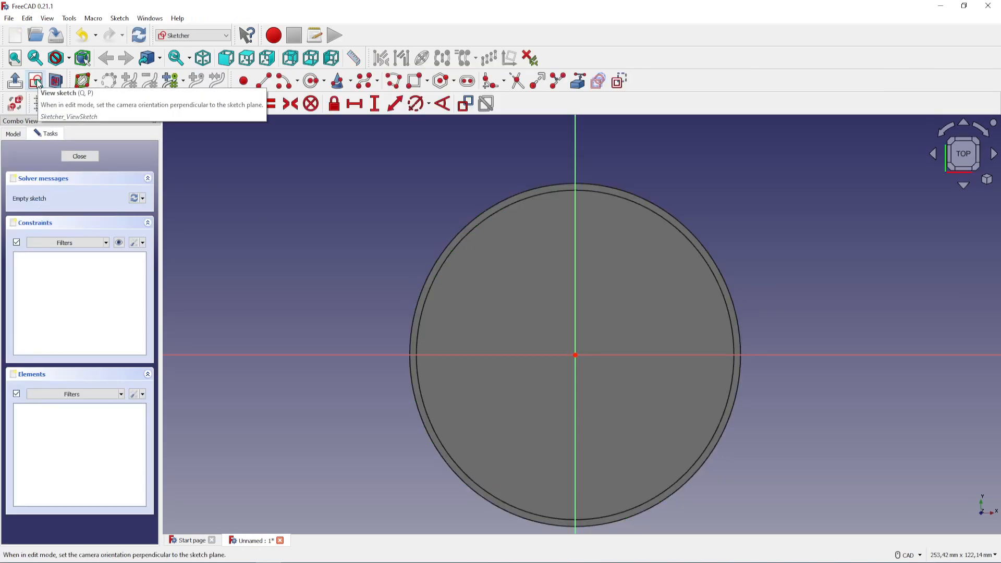
Step: Draw a circle centred on the origin and constrain its diameter to 100 mm
{"action": "left_click", "coordinate": [312, 81]}
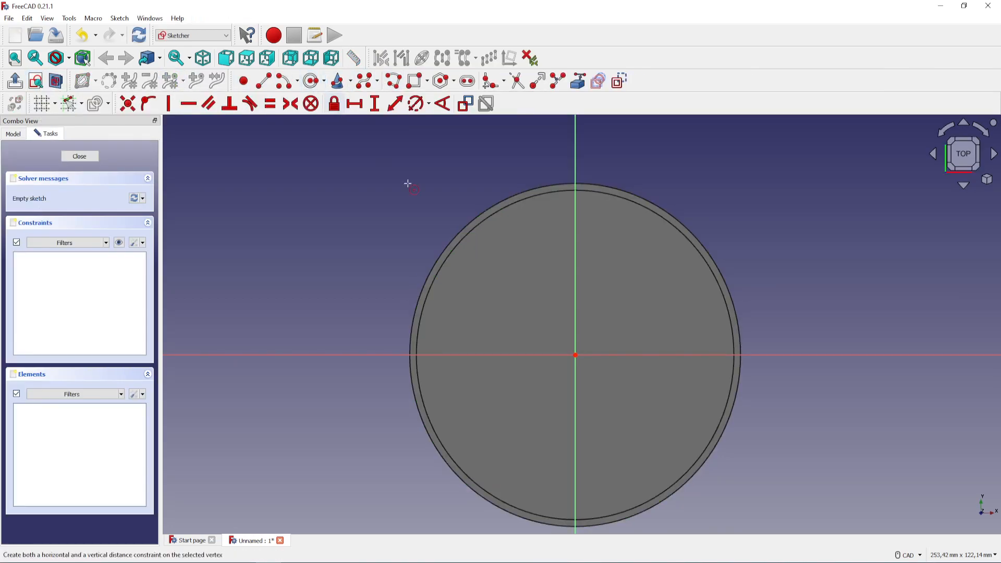
{"action": "left_click", "coordinate": [576, 355]}
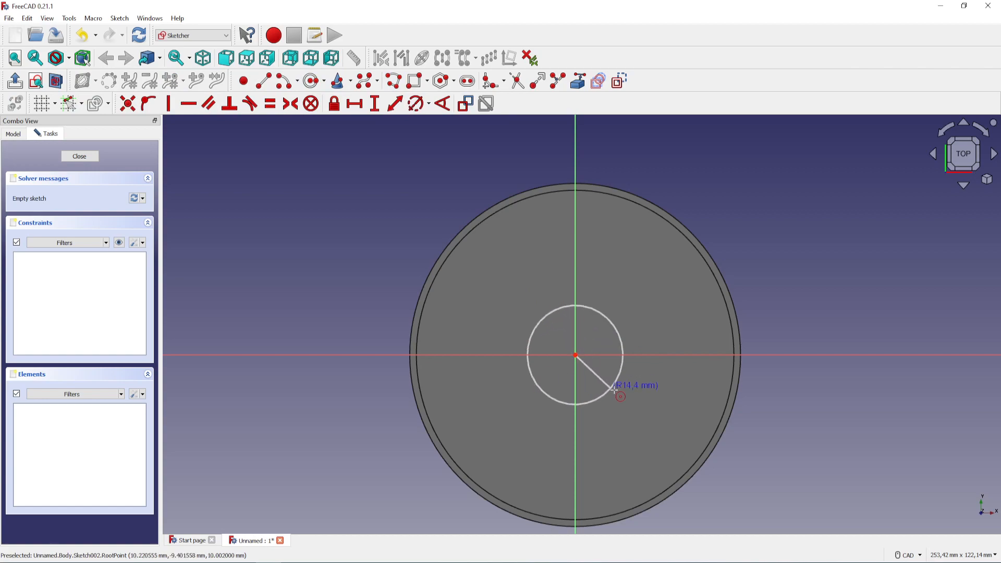
{"action": "left_click", "coordinate": [653, 423]}
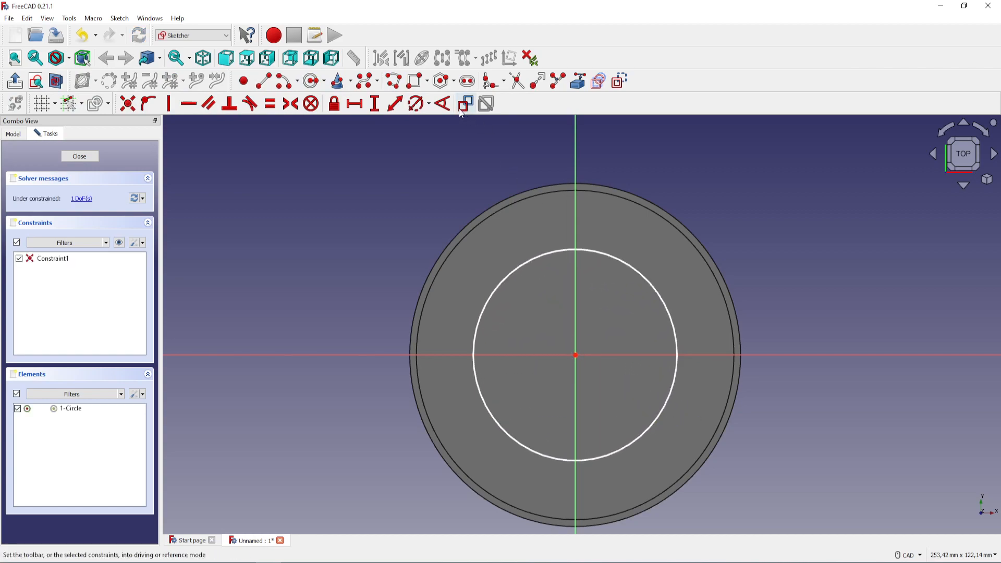
{"action": "left_click", "coordinate": [416, 103]}
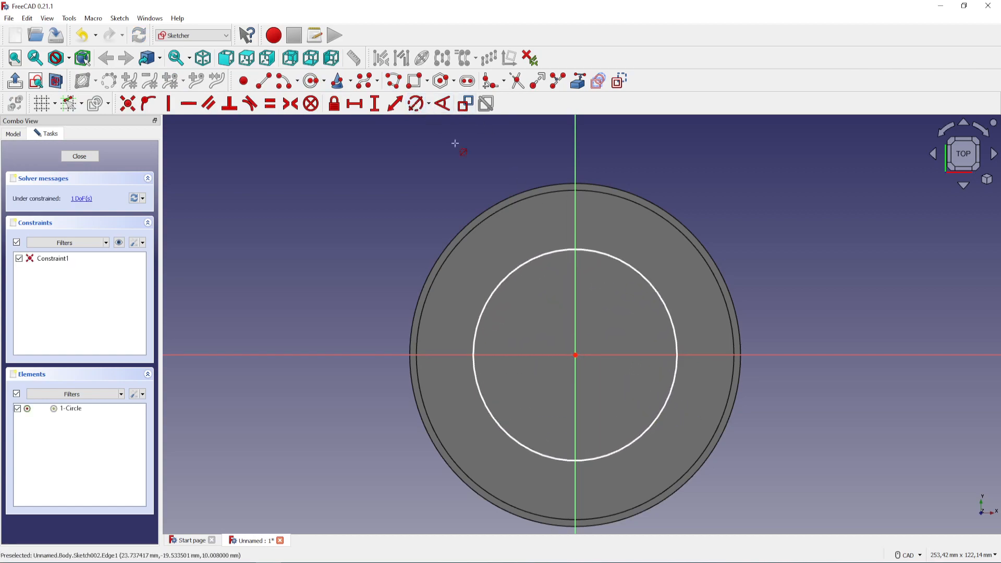
{"action": "left_click", "coordinate": [582, 250]}
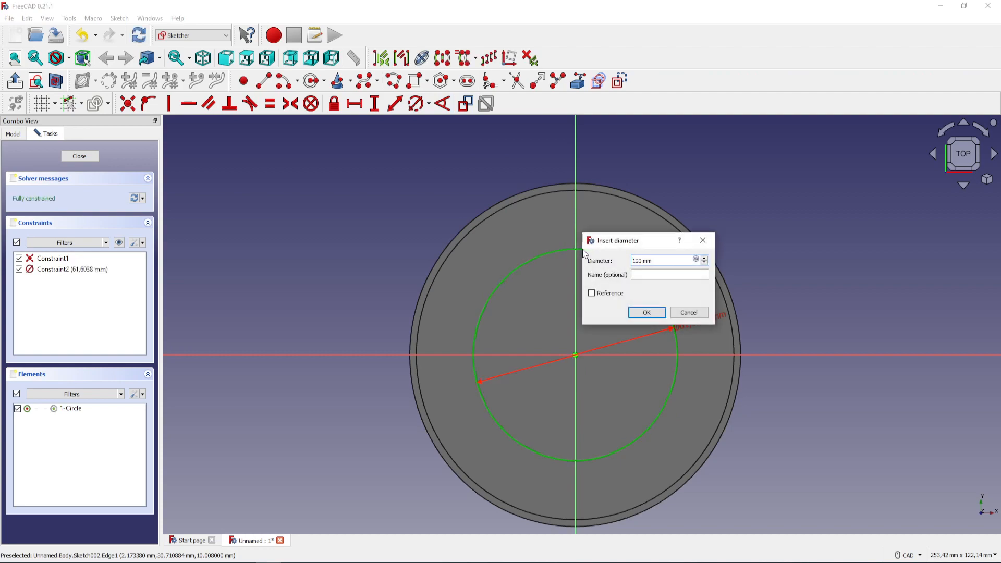
{"action": "key", "text": "Return"}
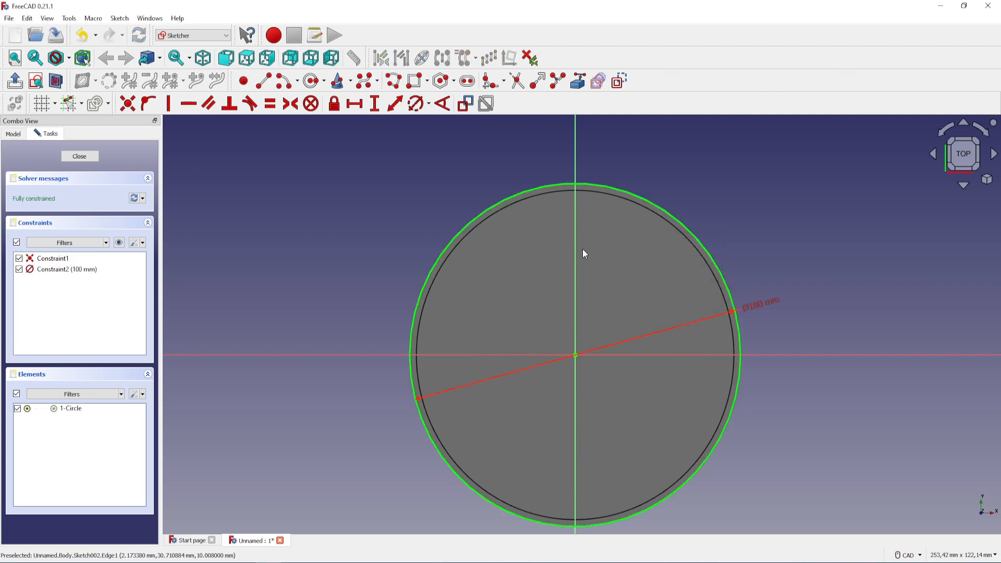
Step: Add a second circle centred on the origin with a 96 mm diameter constraint, and separate the two overlapping dimension labels
{"action": "left_click", "coordinate": [311, 80]}
{"action": "left_click", "coordinate": [575, 355]}
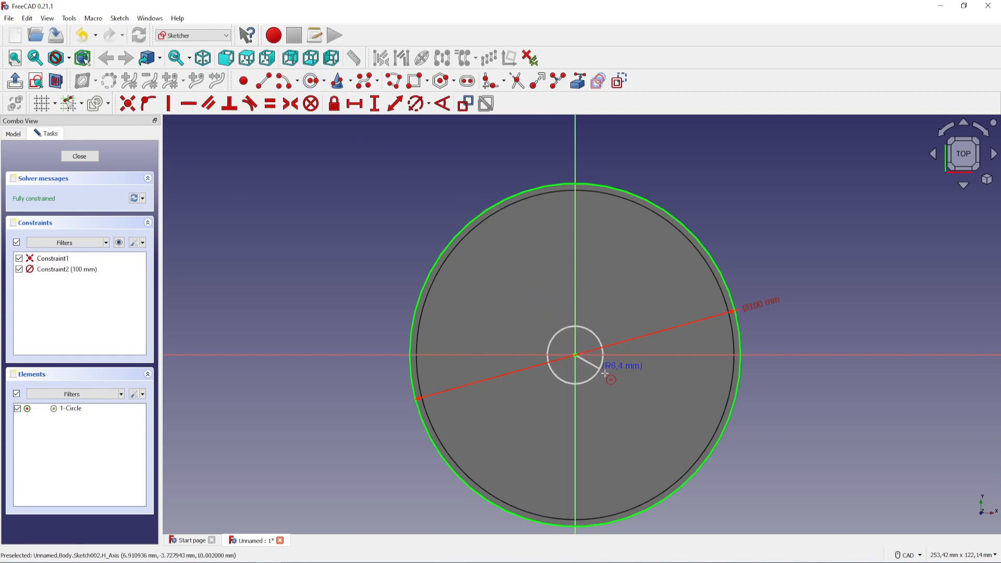
{"action": "left_click", "coordinate": [651, 414]}
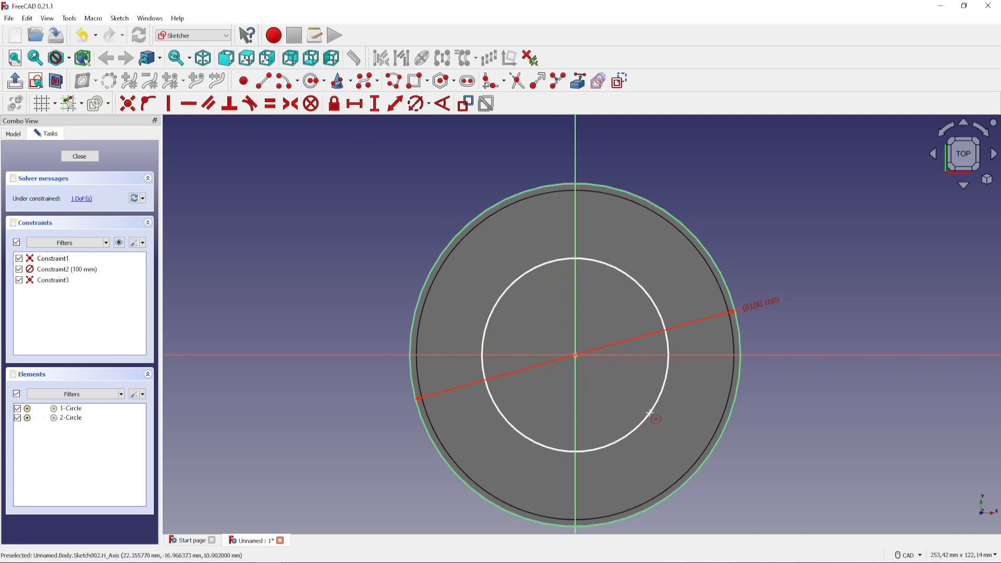
{"action": "left_click", "coordinate": [415, 103]}
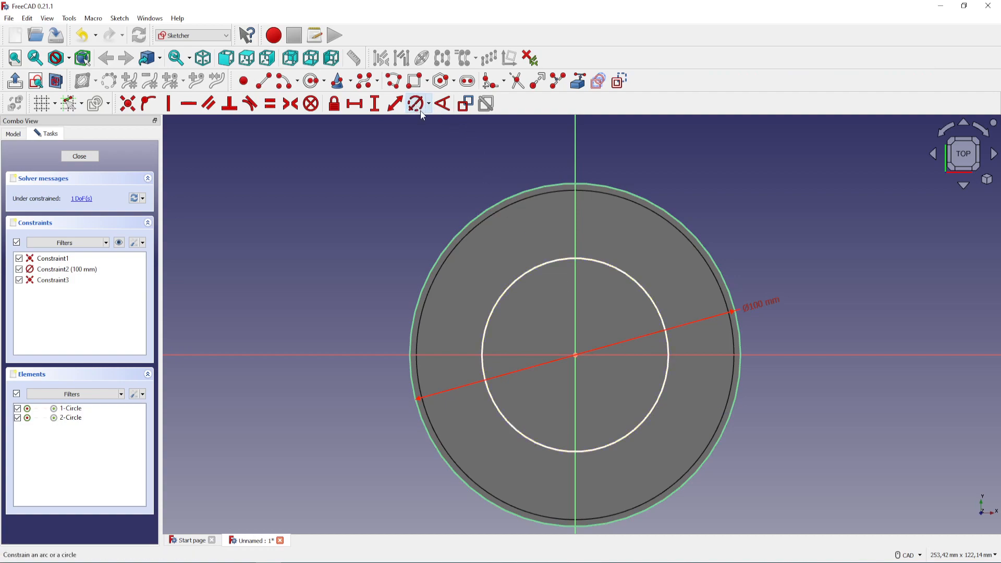
{"action": "left_click", "coordinate": [648, 411]}
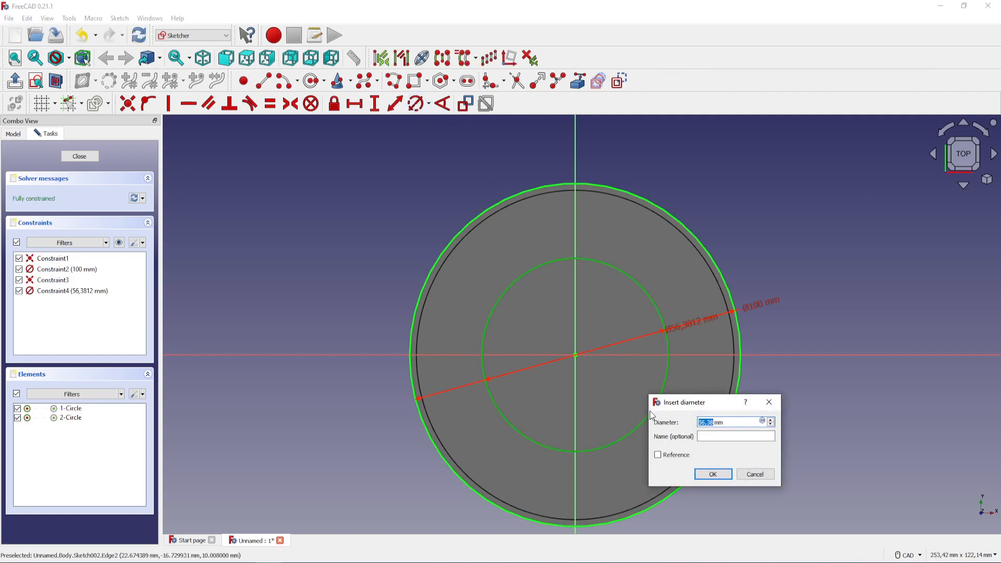
{"action": "type", "text": "96"}
{"action": "key", "text": "Return"}
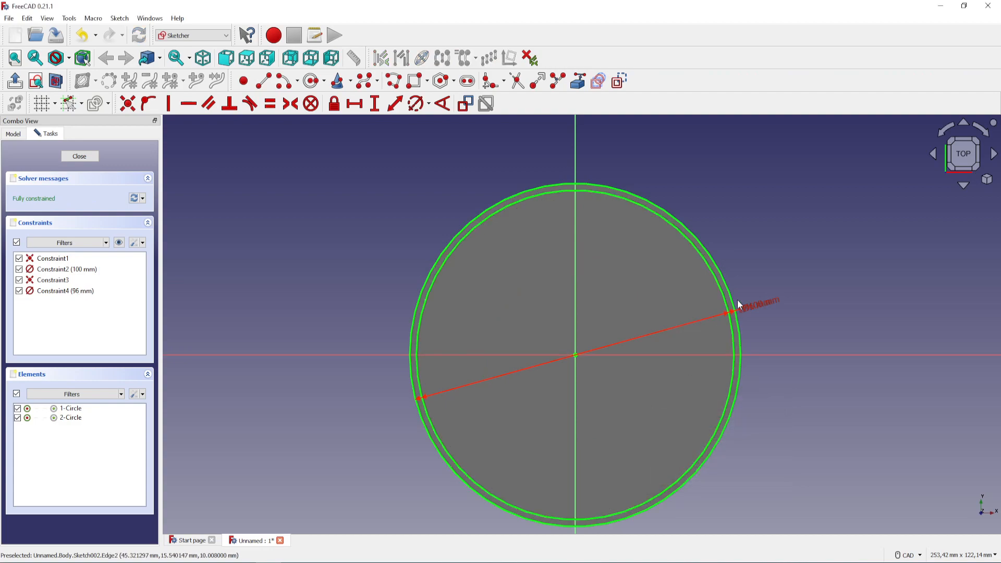
{"action": "left_click_drag", "start_coordinate": [750, 313], "coordinate": [776, 309]}
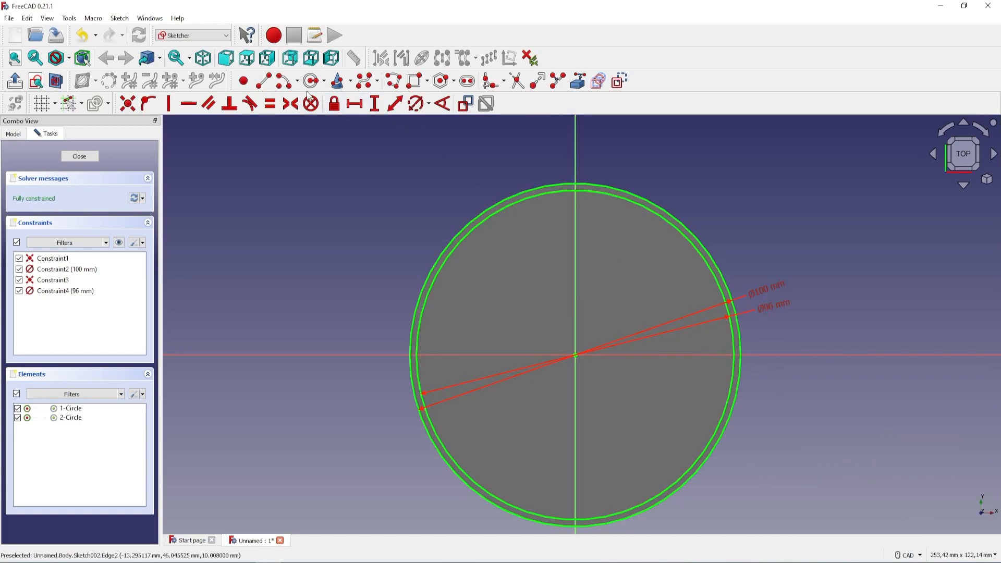
Step: Draw a horizontal line about 129 mm long across both circles, about 23 mm below their centre
{"action": "left_click", "coordinate": [264, 81]}
{"action": "left_click", "coordinate": [361, 434]}
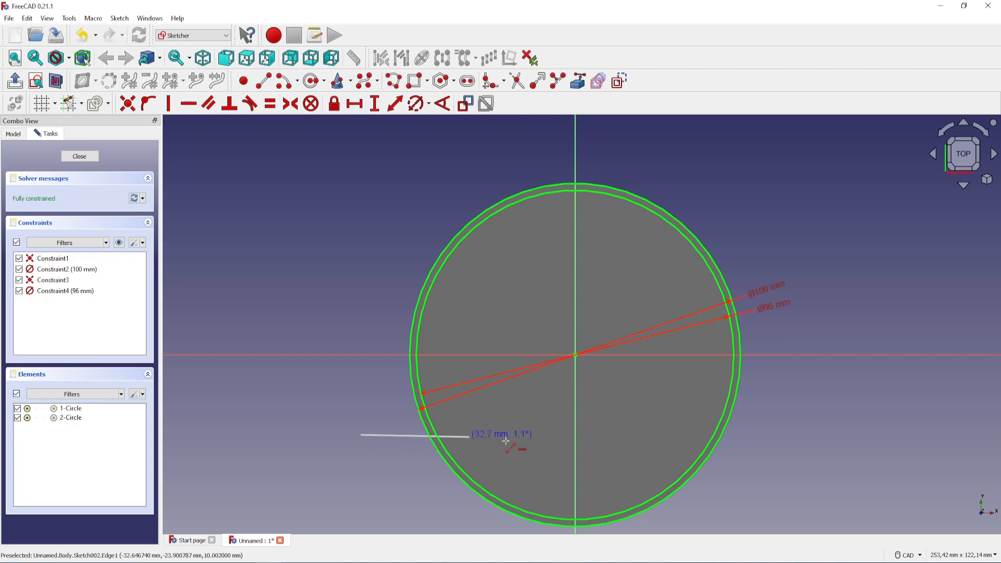
{"action": "left_click", "coordinate": [788, 435]}
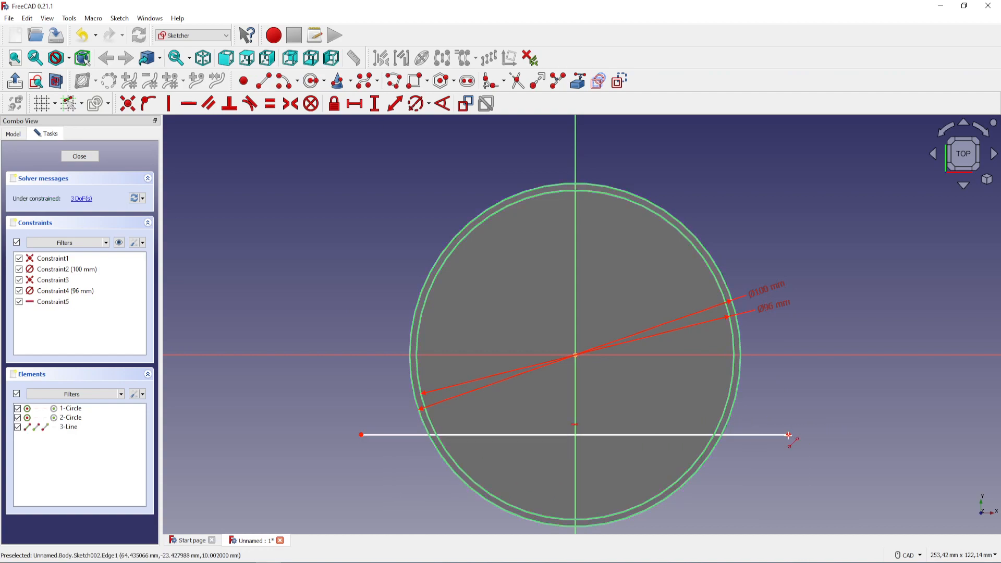
{"action": "right_click", "coordinate": [744, 472]}
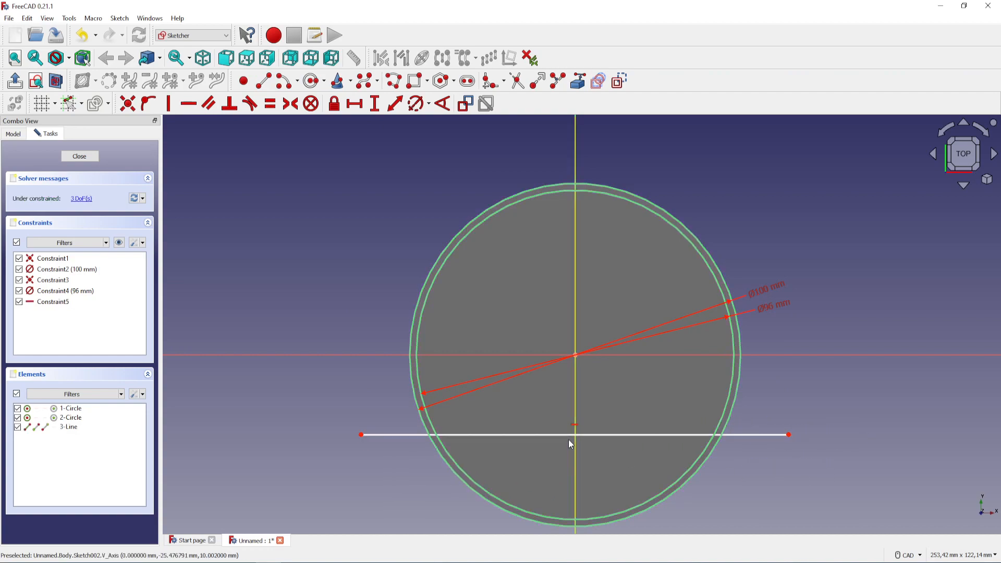
Step: Constrain the vertical distance between the horizontal line's left endpoint and the origin to 15 mm
{"action": "left_click", "coordinate": [360, 436]}
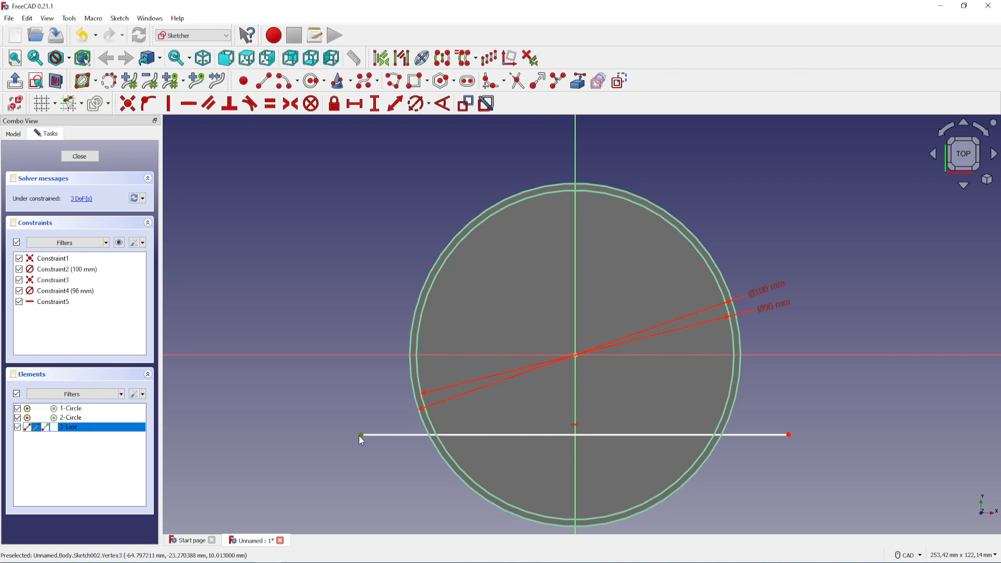
{"action": "left_click", "coordinate": [576, 356]}
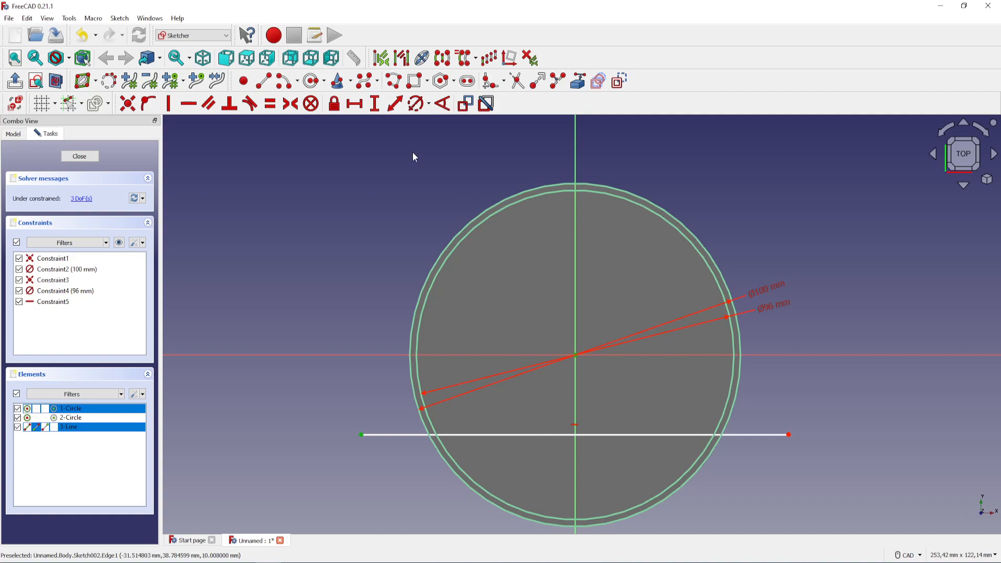
{"action": "left_click", "coordinate": [375, 104]}
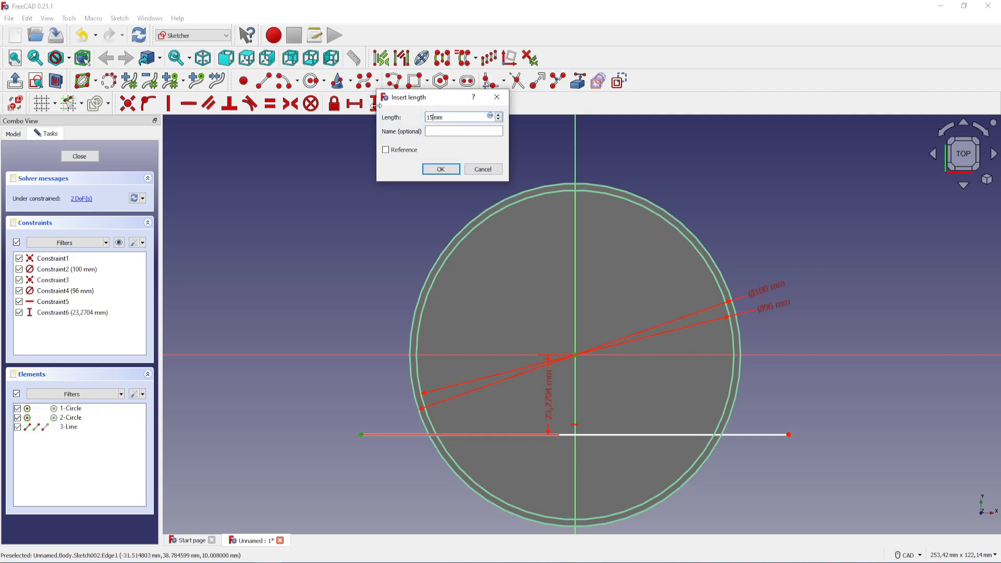
{"action": "key", "text": "Return"}
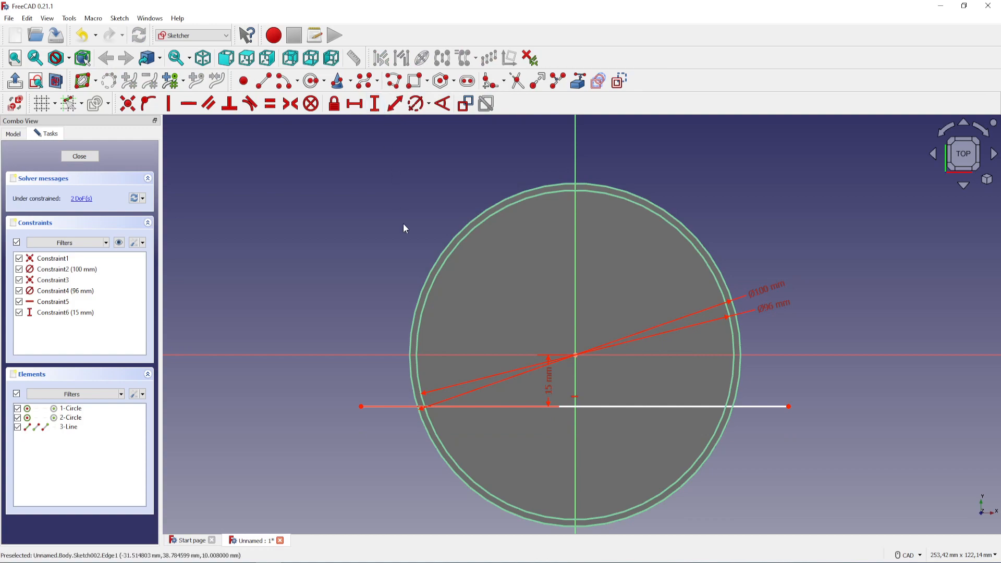
Step: Constrain both endpoints of the horizontal line to lie on the outer 100 mm circle
{"action": "left_click", "coordinate": [361, 406]}
{"action": "left_click", "coordinate": [414, 400]}
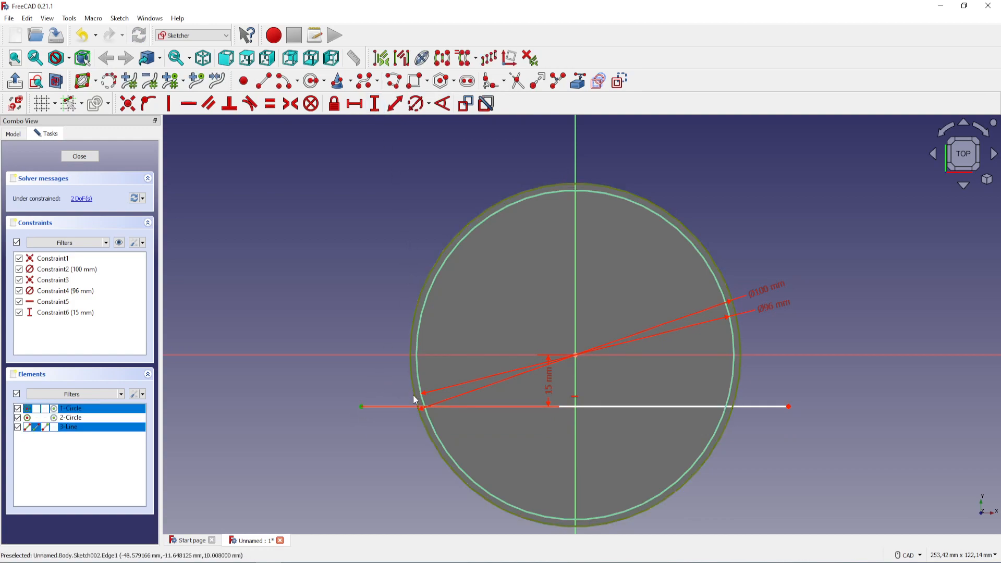
{"action": "left_click", "coordinate": [148, 106]}
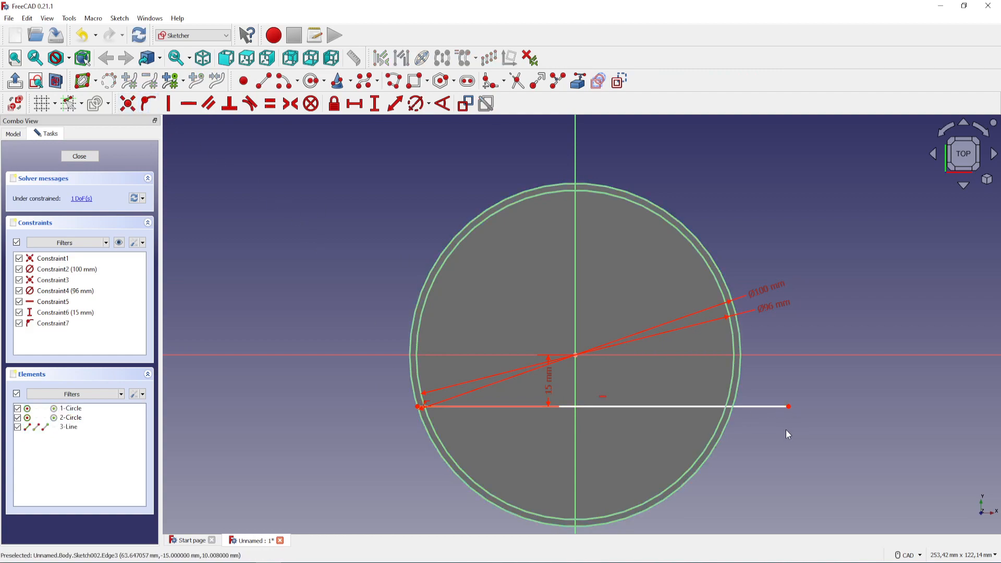
{"action": "left_click", "coordinate": [788, 406]}
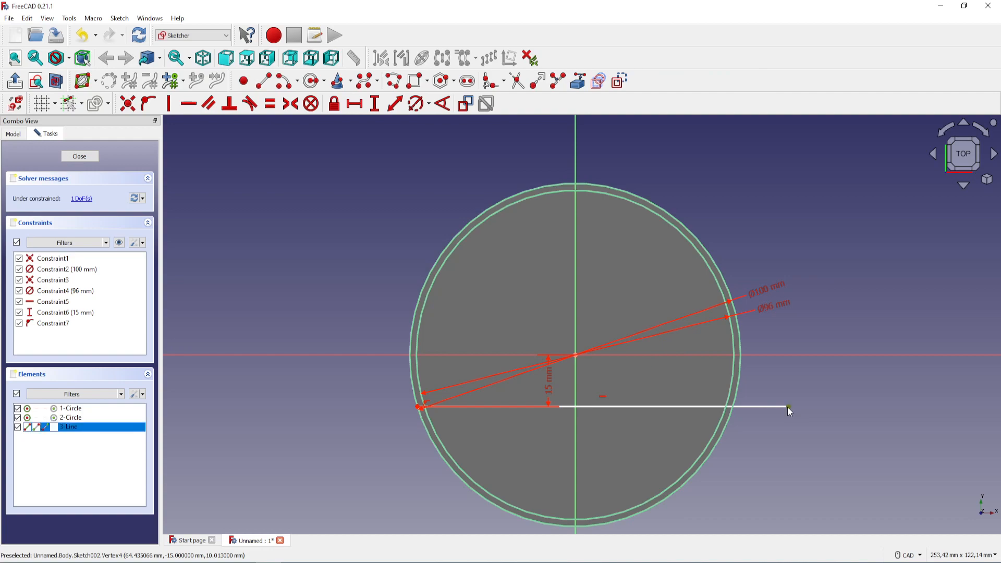
{"action": "left_click", "coordinate": [737, 393]}
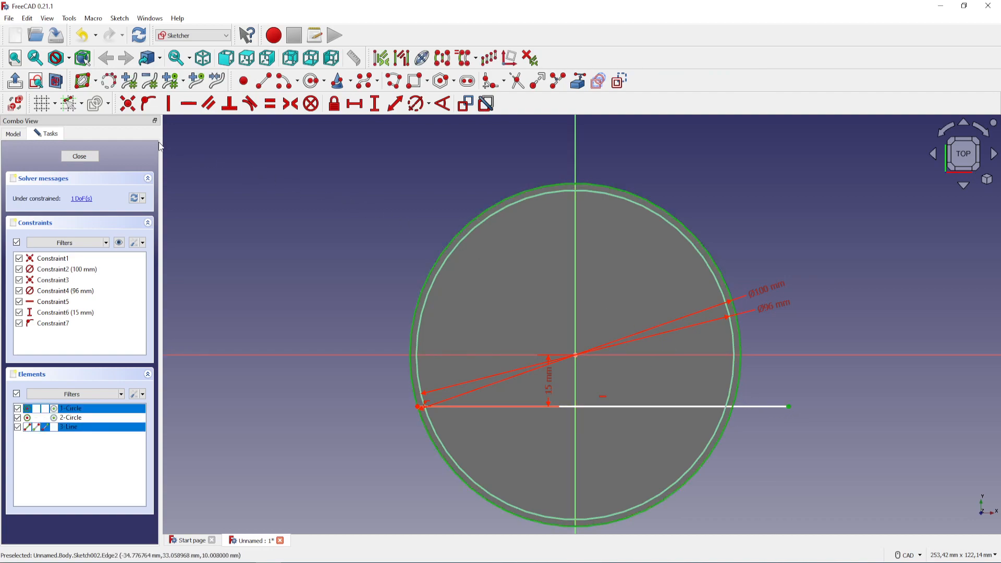
{"action": "left_click", "coordinate": [149, 104]}
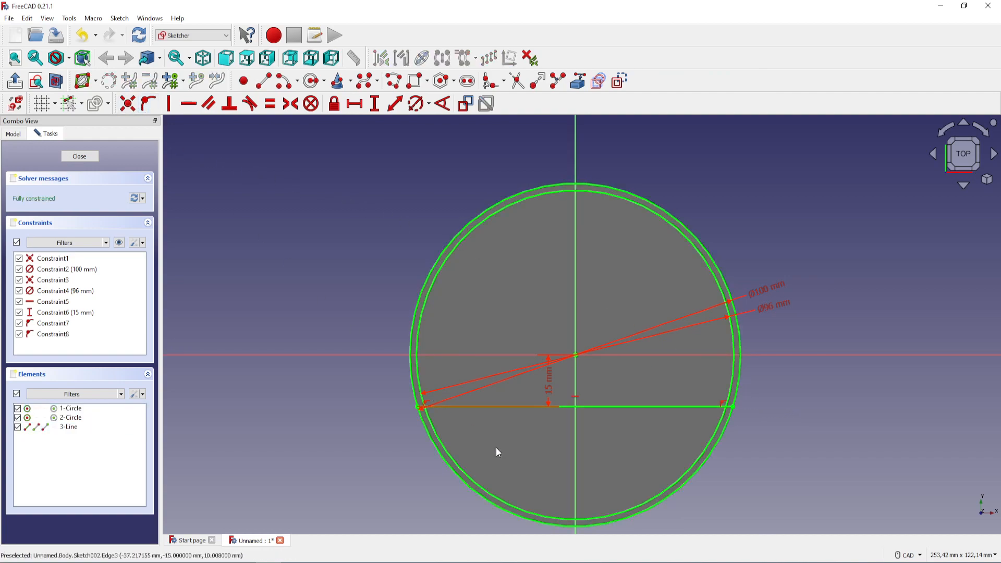
Step: Trim away both circles below the horizontal line and the line's middle portion between the inner circle's sides
{"action": "middle_click_drag", "start_coordinate": [576, 481], "coordinate": [568, 415]}
{"action": "scroll", "coordinate": [568, 415], "scroll_direction": "up", "scroll_amount": 2}
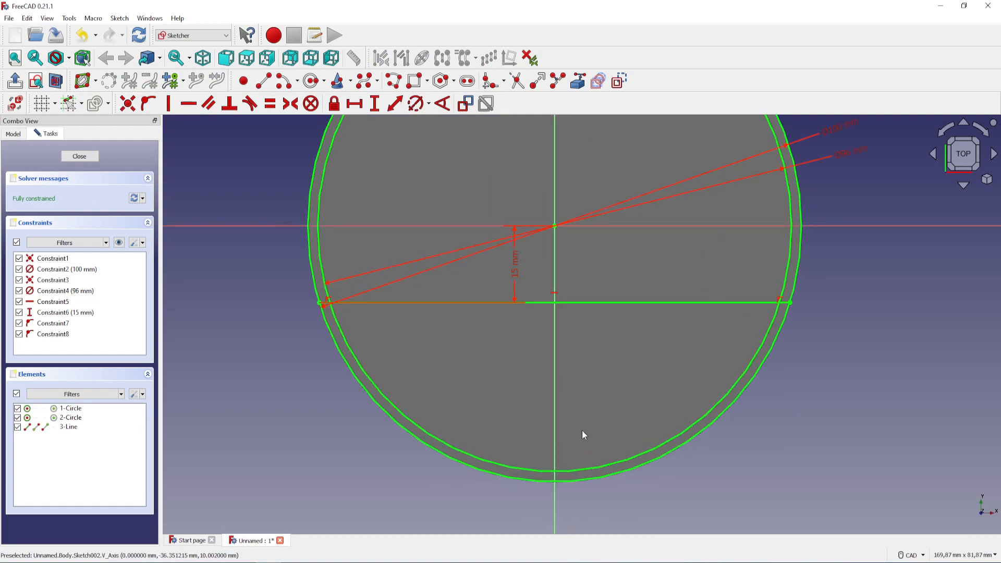
{"action": "left_click", "coordinate": [520, 82]}
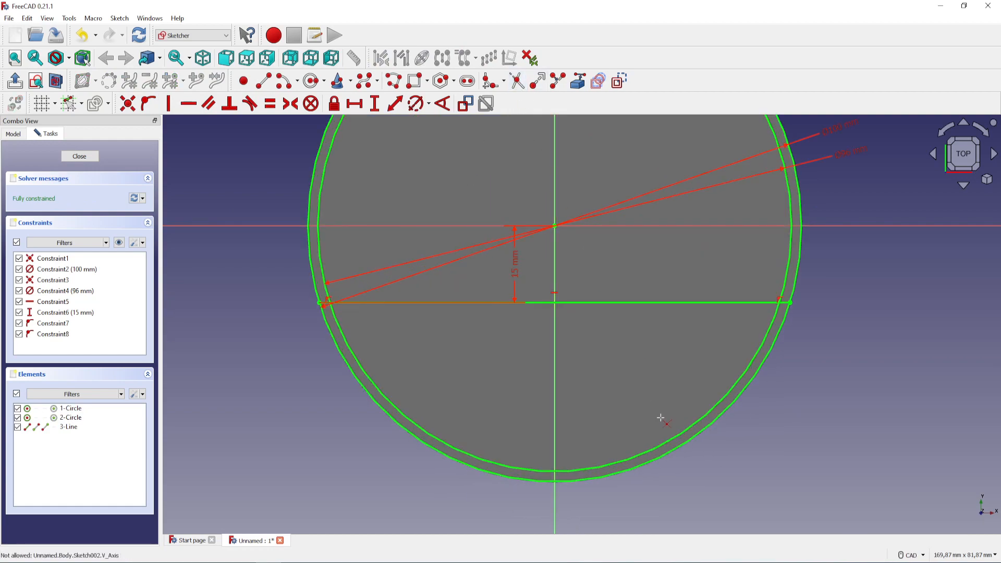
{"action": "left_click", "coordinate": [655, 459]}
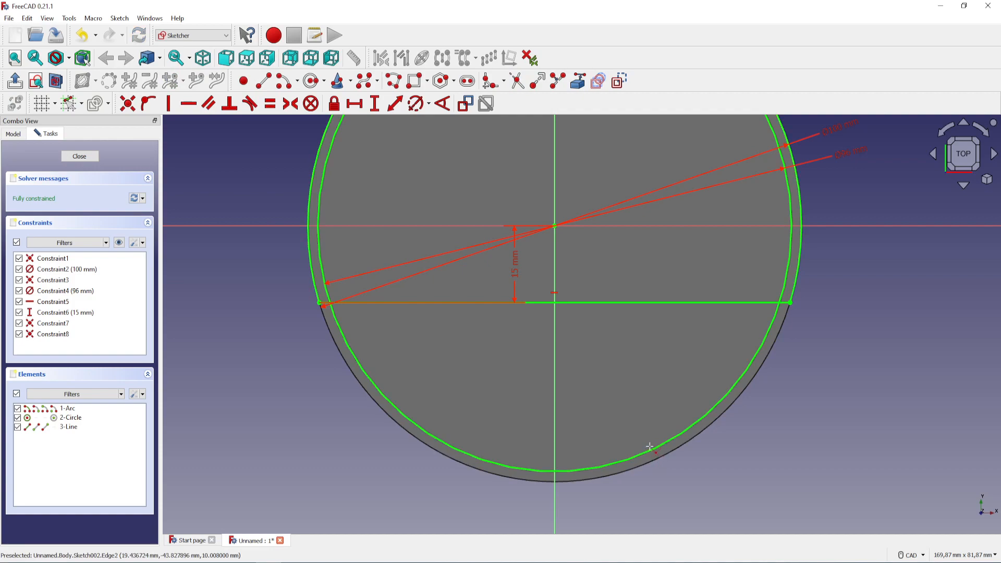
{"action": "left_click", "coordinate": [652, 454]}
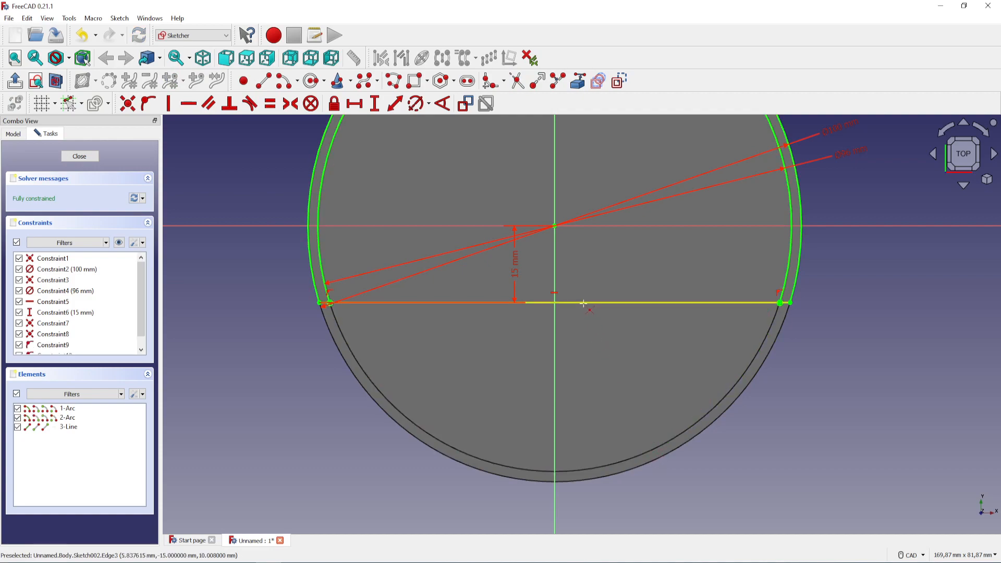
{"action": "left_click", "coordinate": [584, 305]}
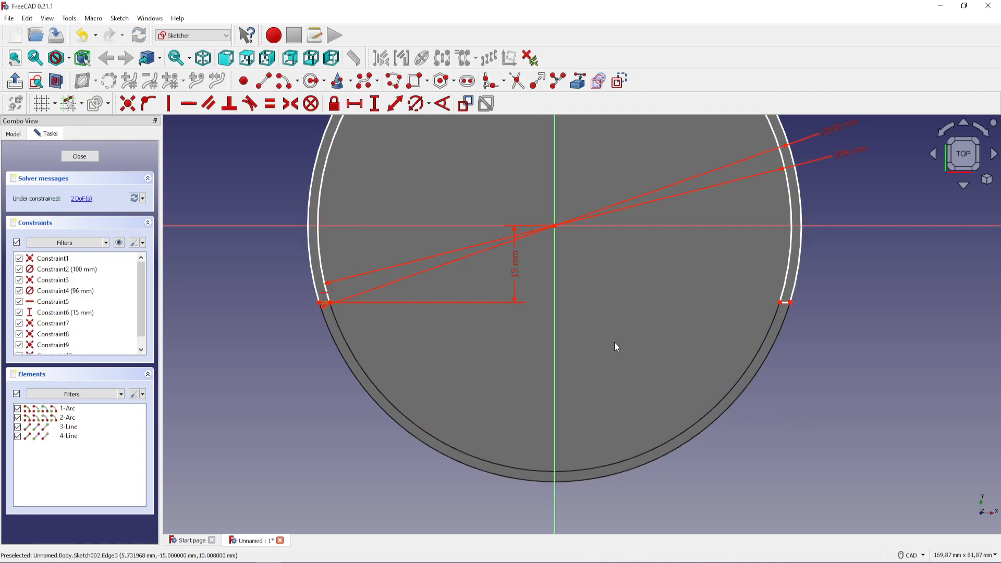
Step: Move the 15 mm dimension label outside the arcs and constrain the short line closing the right end to horizontal
{"action": "left_click_drag", "start_coordinate": [513, 266], "coordinate": [276, 271]}
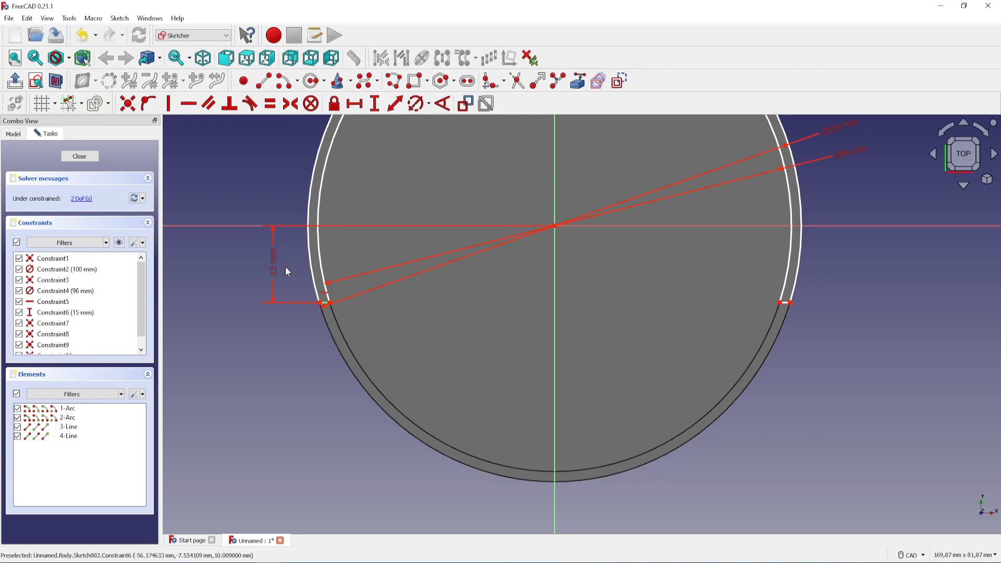
{"action": "left_click", "coordinate": [786, 307]}
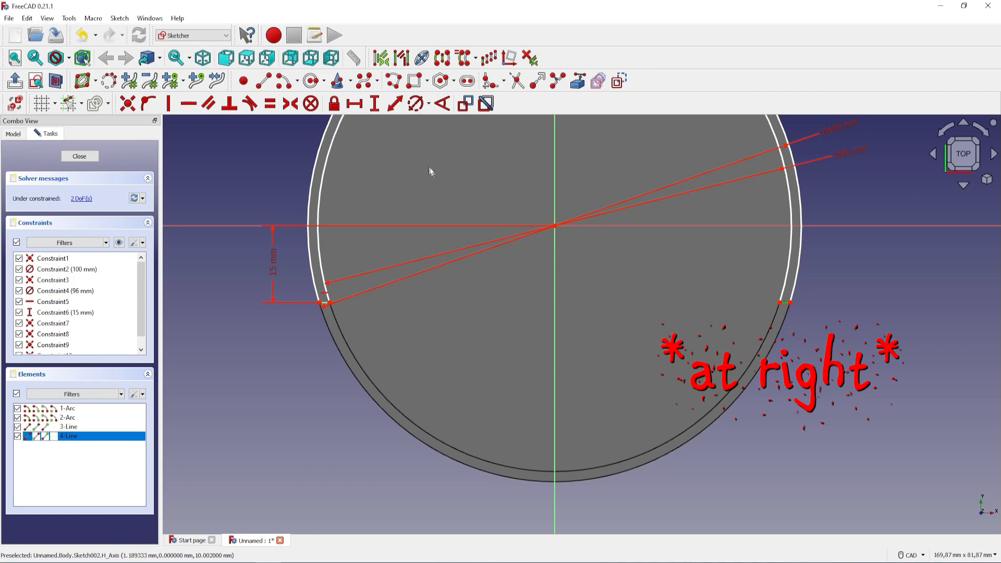
{"action": "left_click", "coordinate": [189, 105]}
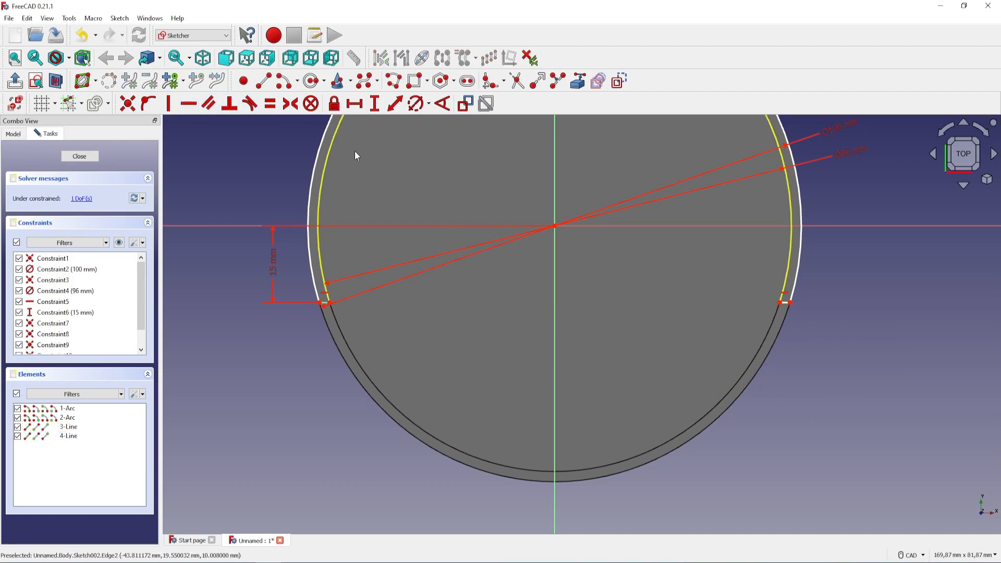
Step: Constrain the inner arc's right endpoint to 15 mm vertically from the origin, and place the dimension label outside the arcs
{"action": "left_click", "coordinate": [780, 303]}
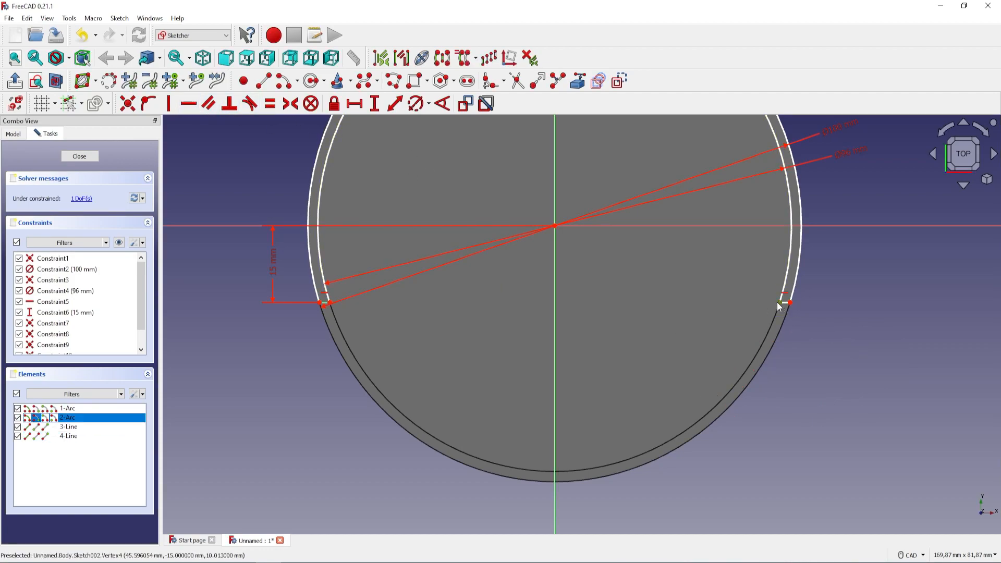
{"action": "left_click", "coordinate": [554, 228]}
{"action": "left_click", "coordinate": [375, 105]}
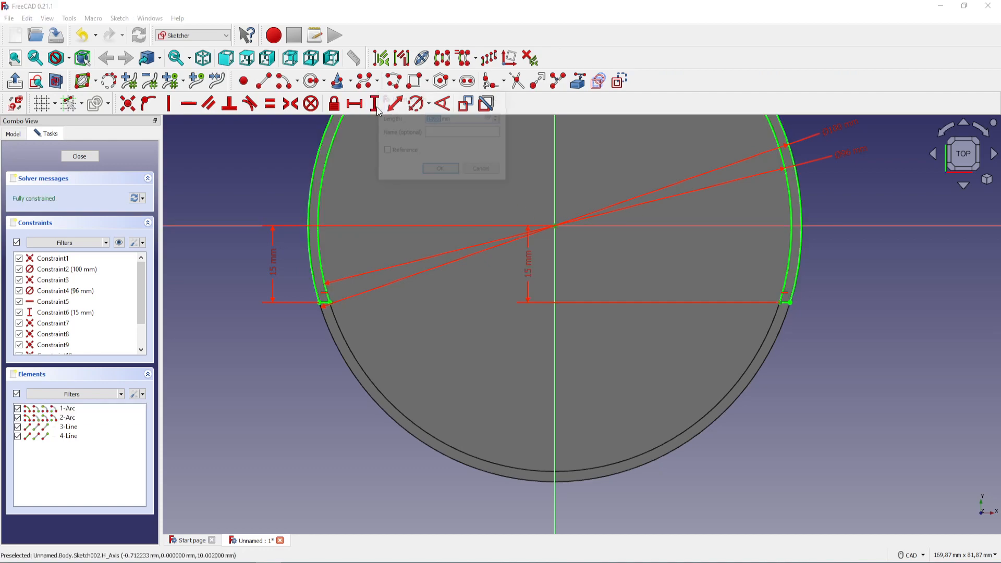
{"action": "left_click", "coordinate": [441, 171]}
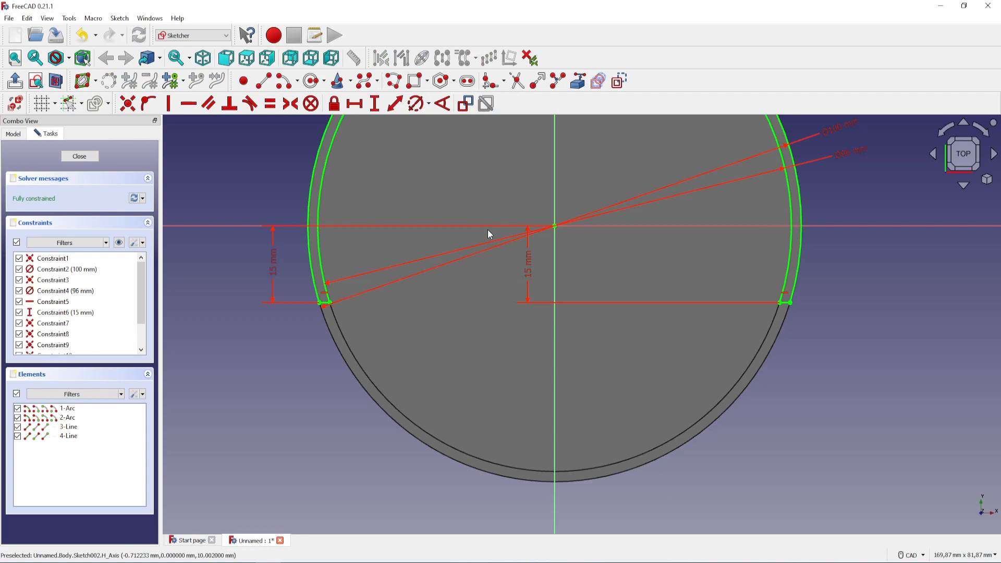
{"action": "left_click_drag", "start_coordinate": [527, 281], "coordinate": [866, 306]}
Step: Close the arc-shaped rim sketch and create a new sketch on the rim's top face
{"action": "scroll", "coordinate": [655, 266], "scroll_direction": "down", "scroll_amount": 3}
{"action": "middle_click_drag", "start_coordinate": [619, 233], "coordinate": [591, 308]}
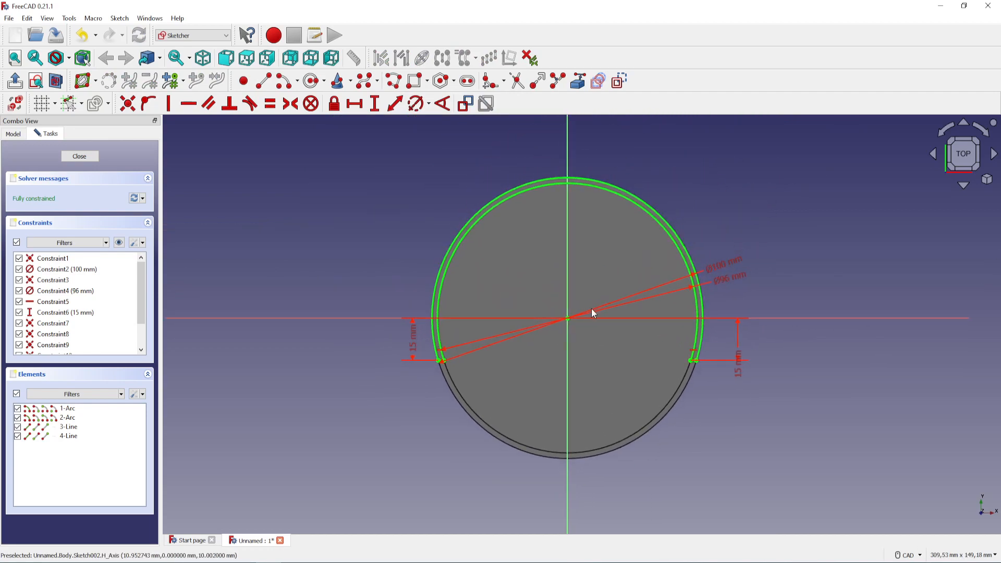
{"action": "left_click", "coordinate": [71, 157]}
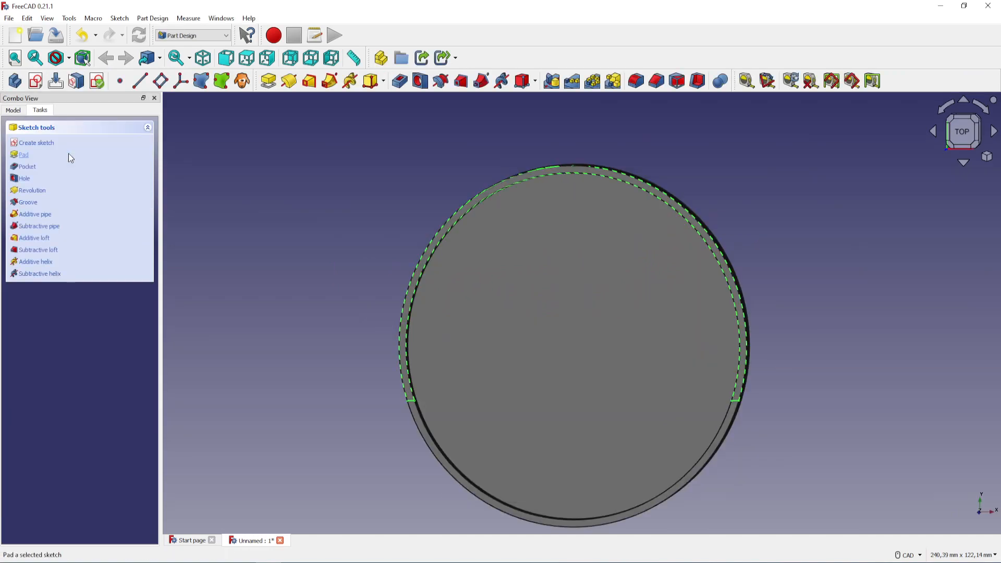
{"action": "scroll", "coordinate": [540, 172], "scroll_direction": "up", "scroll_amount": 2}
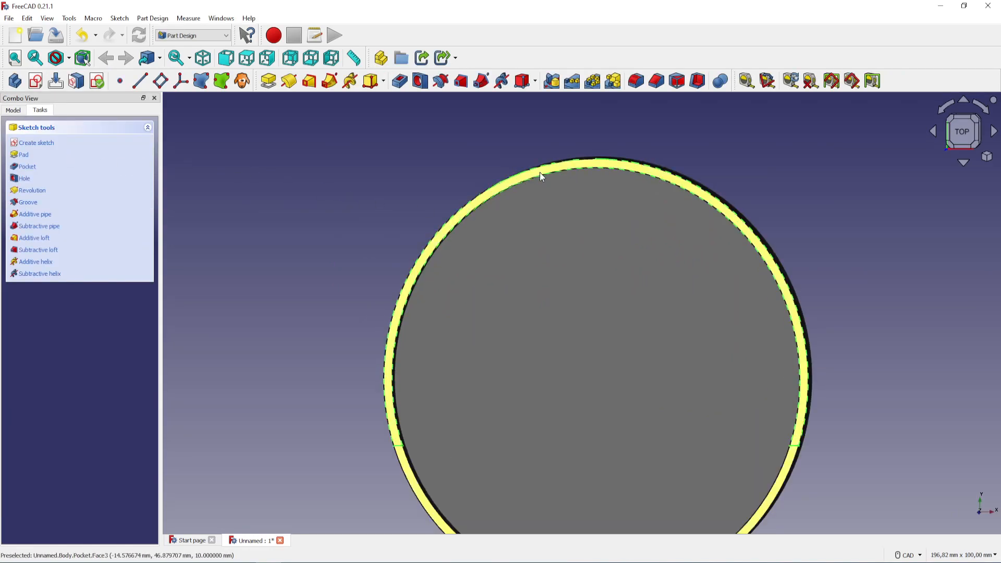
{"action": "left_click", "coordinate": [583, 166]}
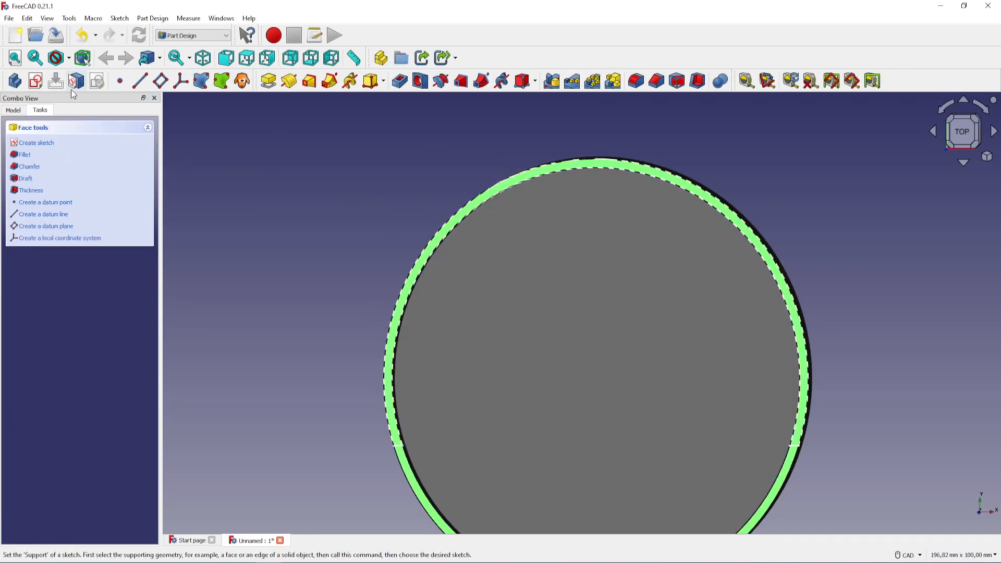
{"action": "left_click", "coordinate": [36, 82]}
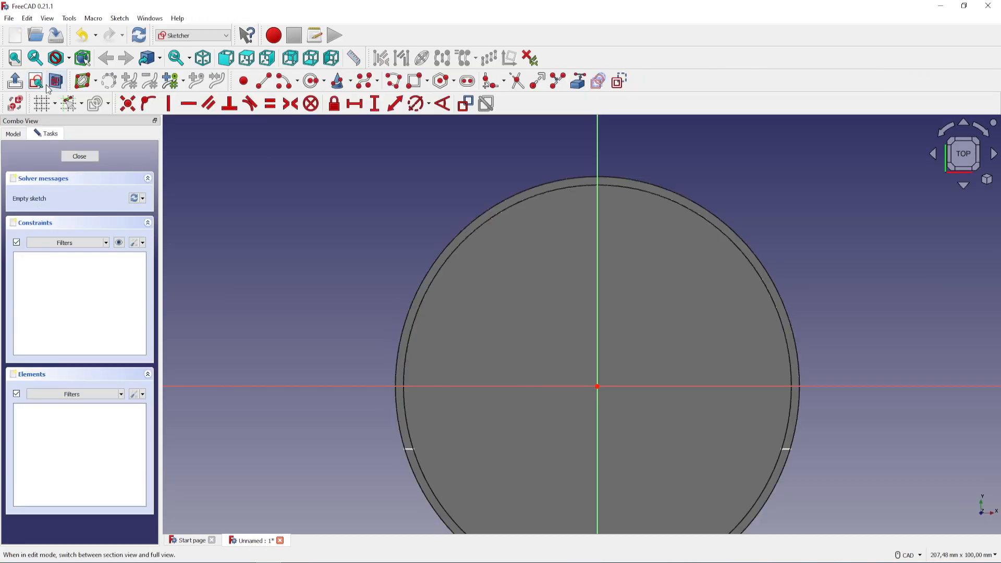
Step: Draw a circle centred on the origin and constrain its diameter to 36 mm
{"action": "left_click", "coordinate": [313, 82]}
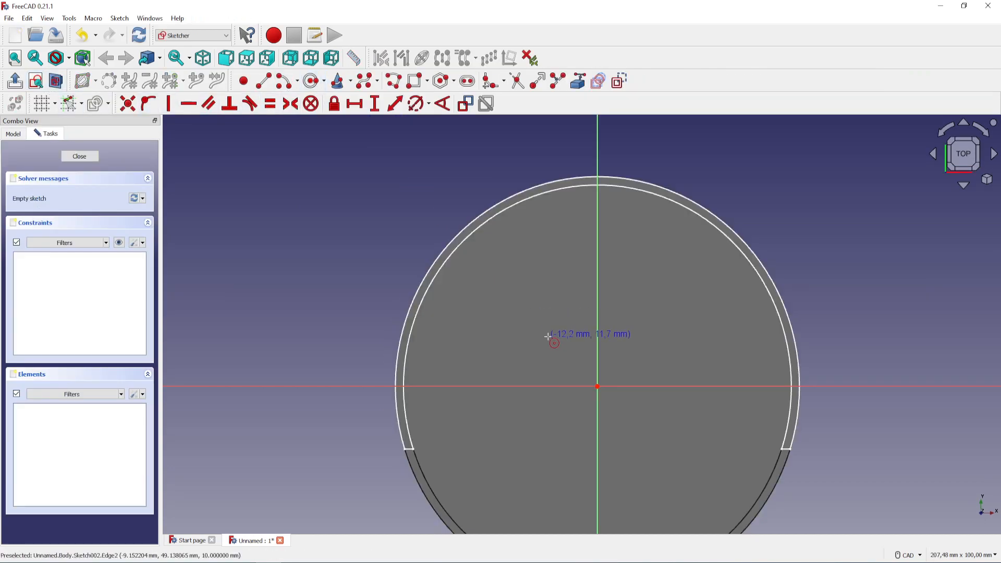
{"action": "scroll", "coordinate": [532, 280], "scroll_direction": "up", "scroll_amount": 3}
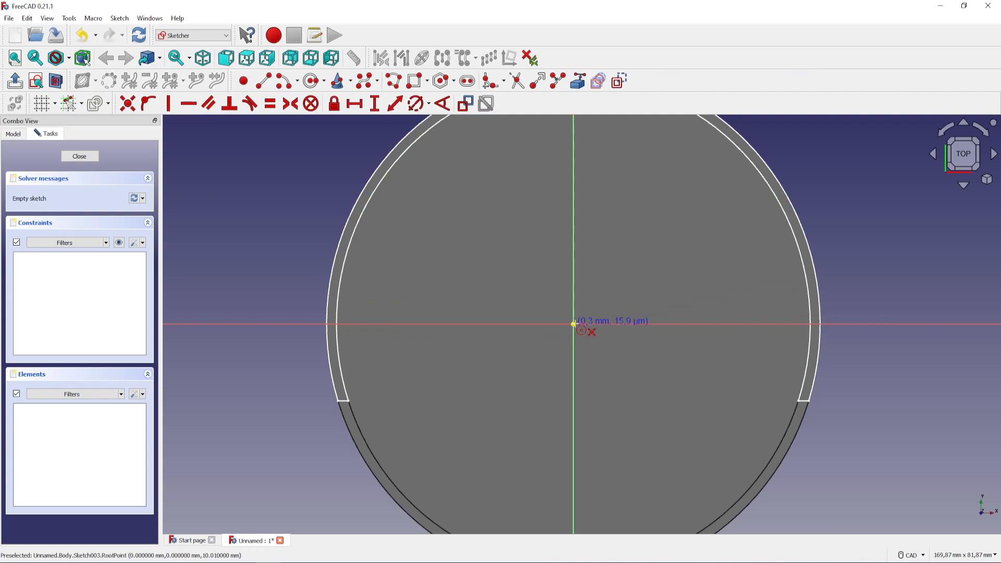
{"action": "left_click", "coordinate": [573, 324]}
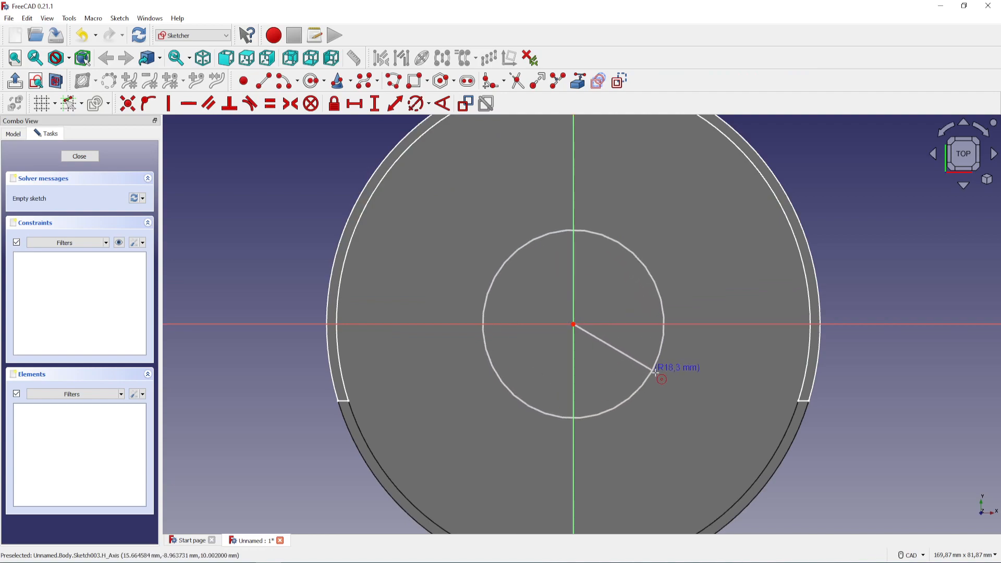
{"action": "left_click", "coordinate": [663, 379]}
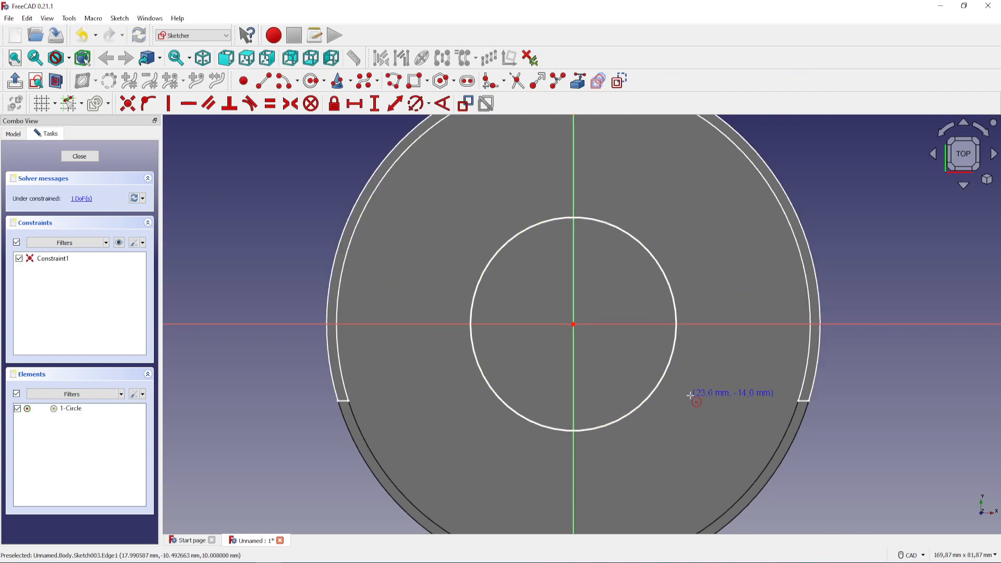
{"action": "left_click", "coordinate": [664, 372]}
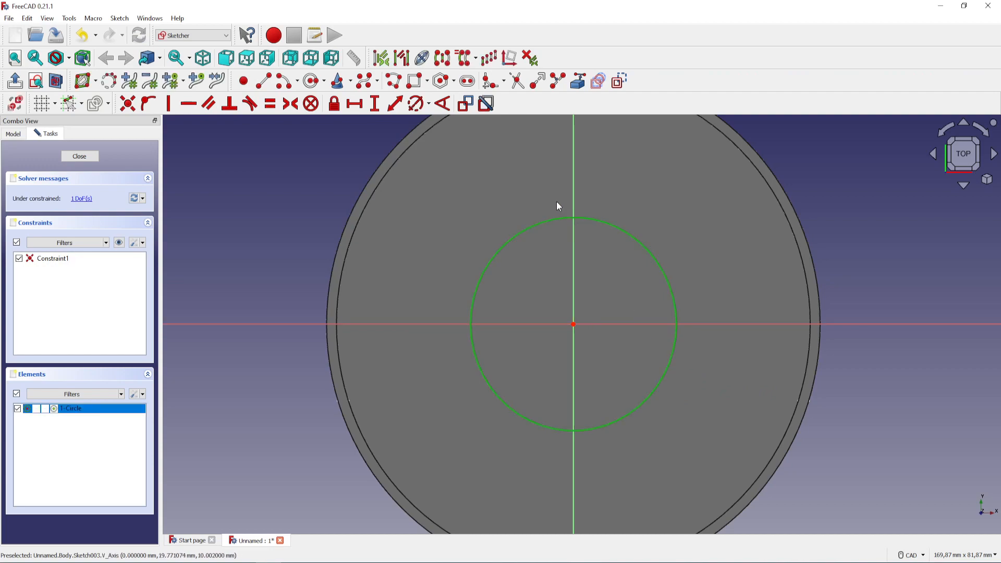
{"action": "left_click", "coordinate": [416, 103]}
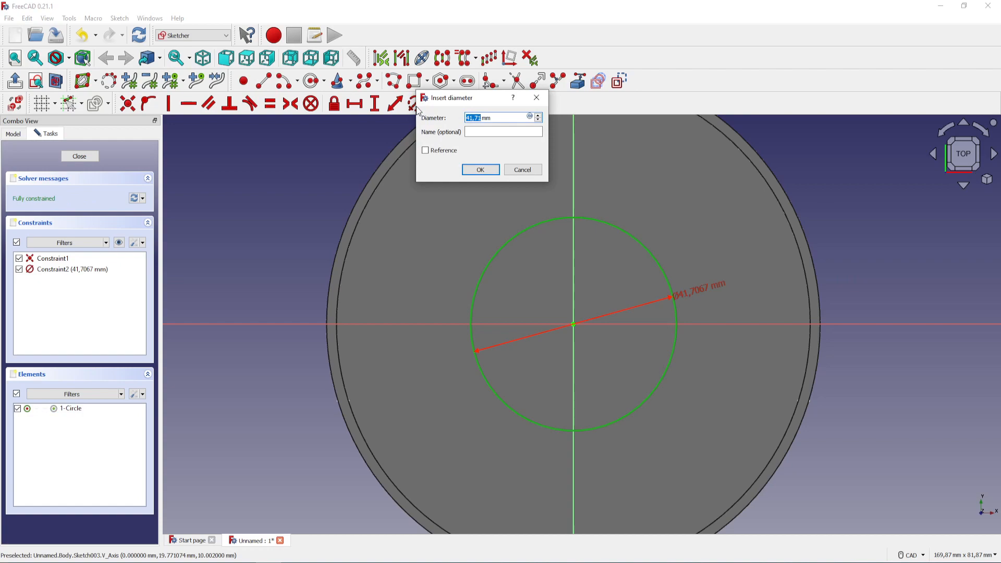
{"action": "left_click", "coordinate": [481, 169]}
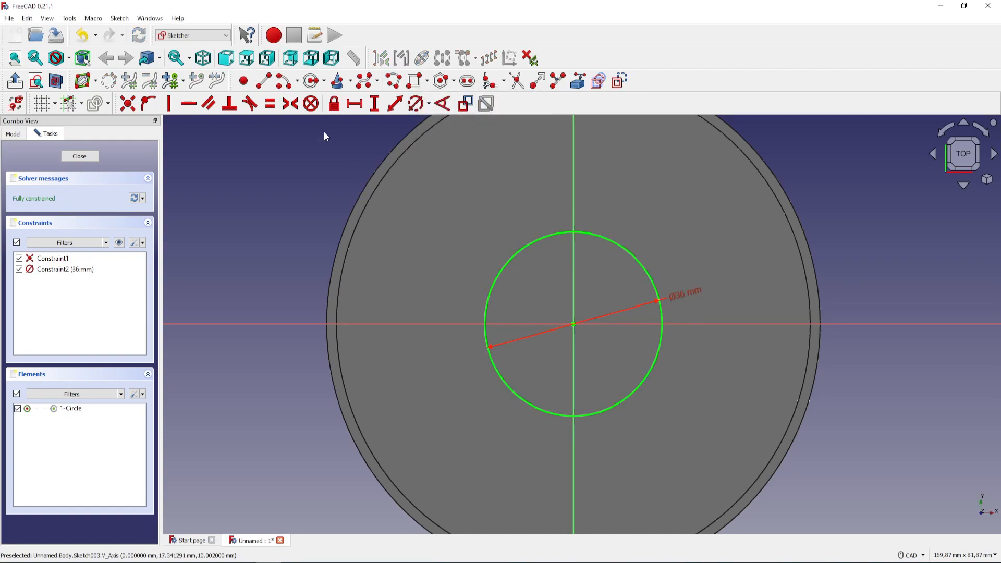
Step: Draw a second circle centred on the origin, constrain its diameter to 32 mm, and separate the overlapping diameter labels
{"action": "left_click", "coordinate": [311, 80]}
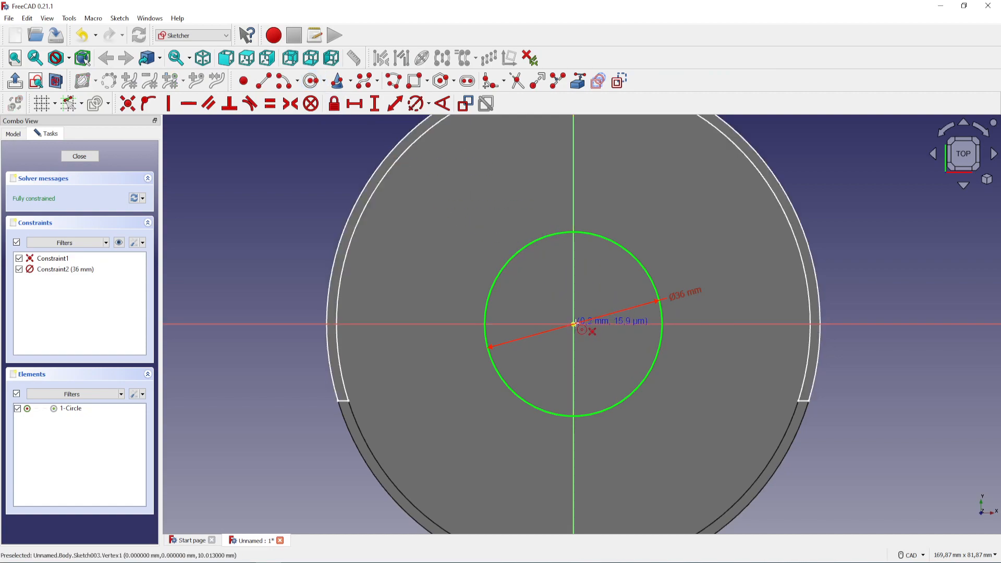
{"action": "left_click", "coordinate": [574, 324]}
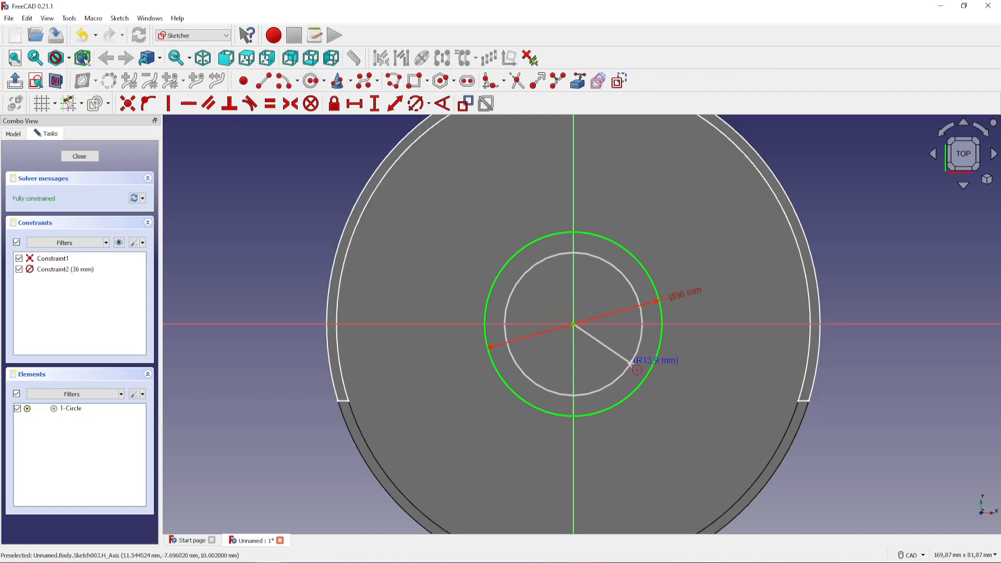
{"action": "left_click", "coordinate": [631, 363]}
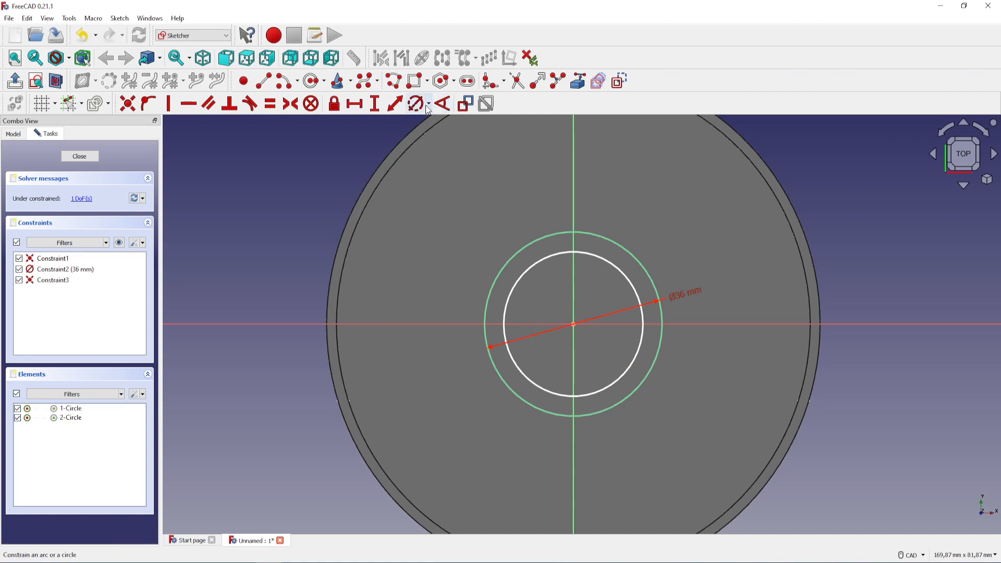
{"action": "left_click", "coordinate": [415, 103]}
{"action": "left_click", "coordinate": [624, 373]}
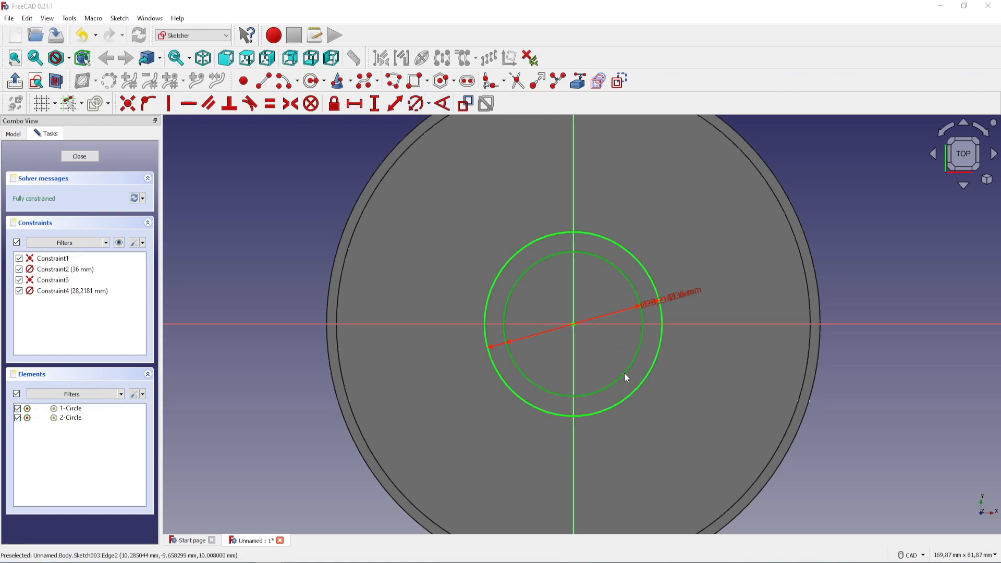
{"action": "key", "text": "Return"}
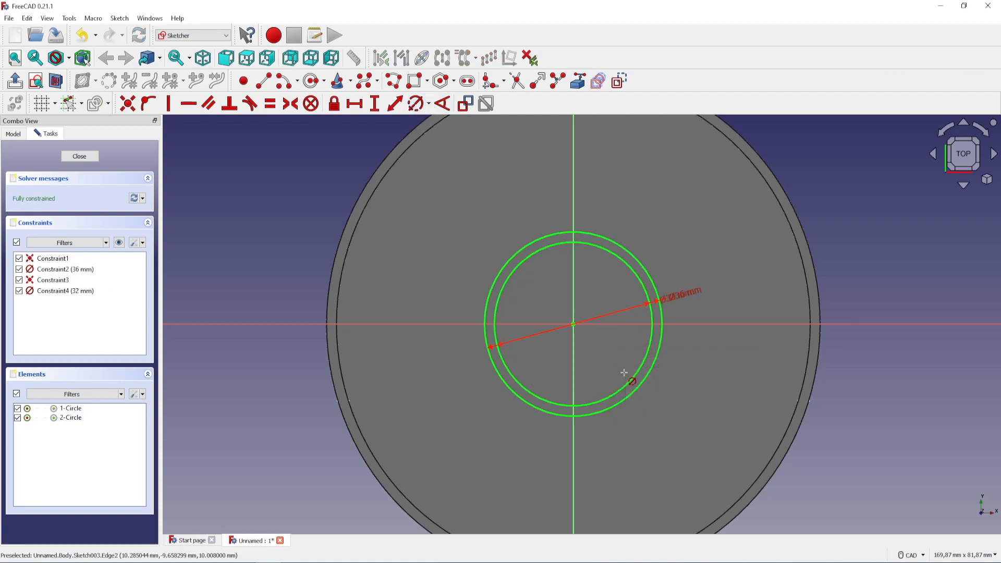
{"action": "mouse_move", "coordinate": [681, 299]}
{"action": "left_mouse_down"}
{"action": "mouse_move", "coordinate": [692, 323]}
{"action": "mouse_move", "coordinate": [680, 290]}
{"action": "mouse_move", "coordinate": [699, 295]}
{"action": "left_mouse_up"}
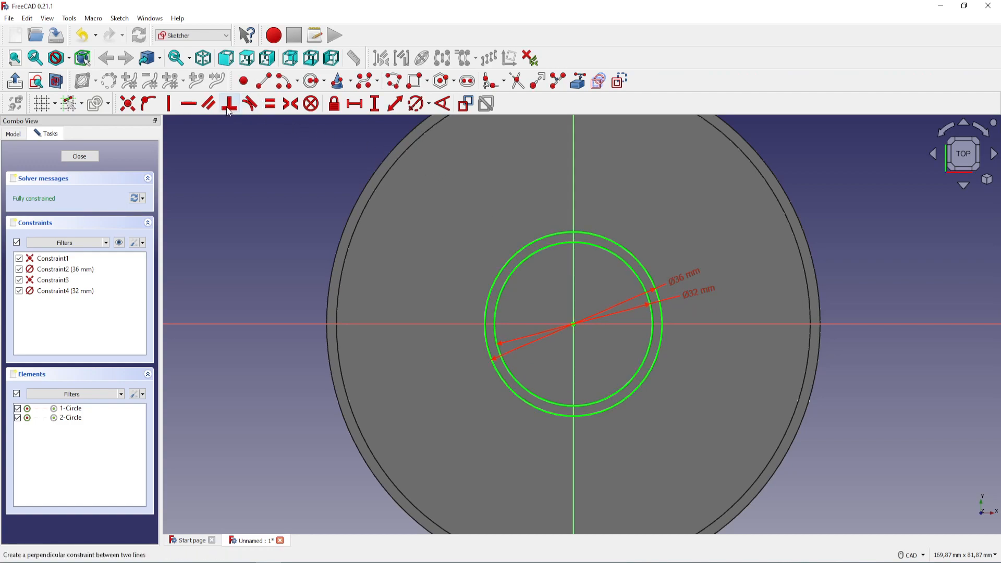
Step: Draw a horizontal line across the lower part of both circles and constrain its left endpoint 18 mm vertically from the origin
{"action": "left_click", "coordinate": [263, 81]}
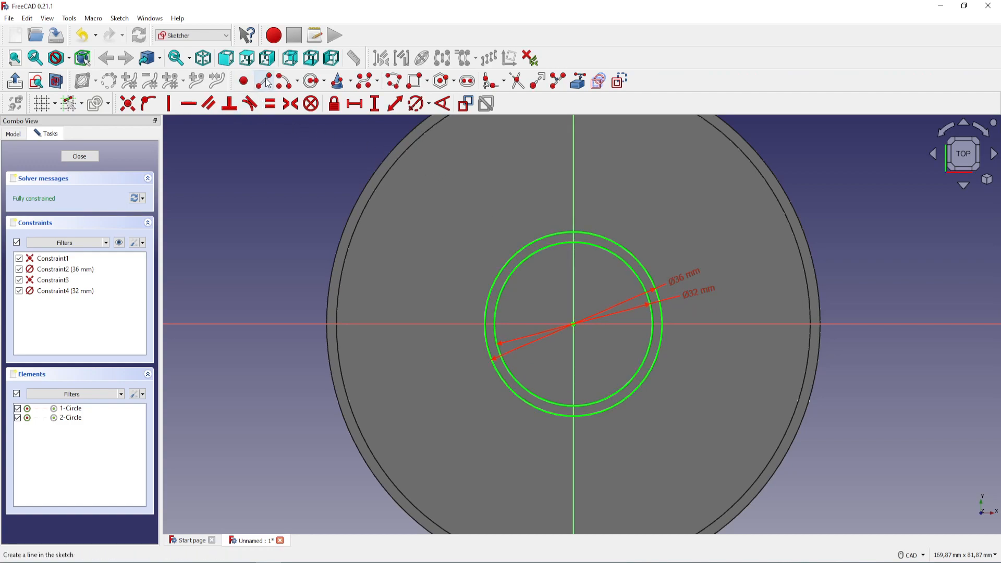
{"action": "left_click", "coordinate": [463, 386]}
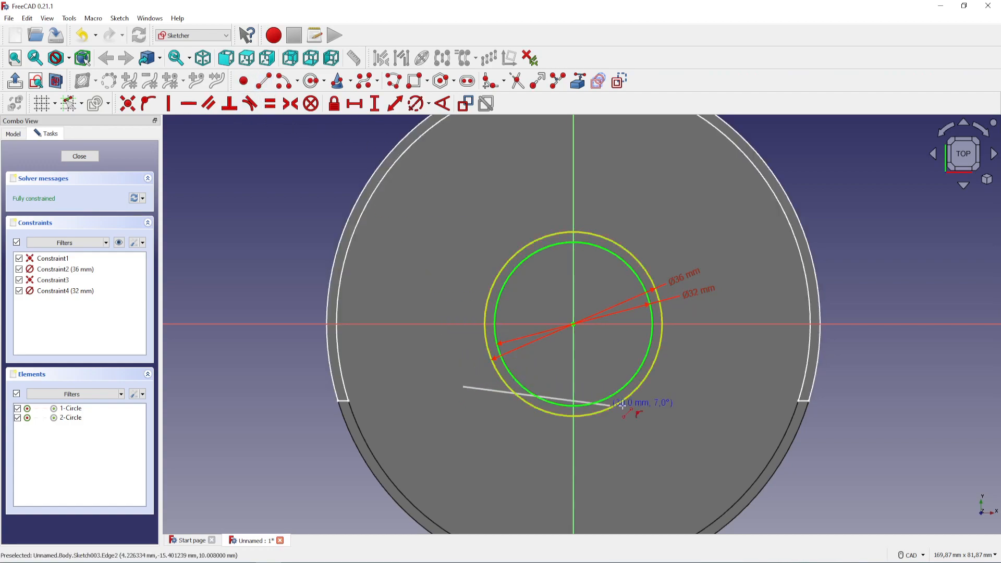
{"action": "left_click", "coordinate": [673, 389]}
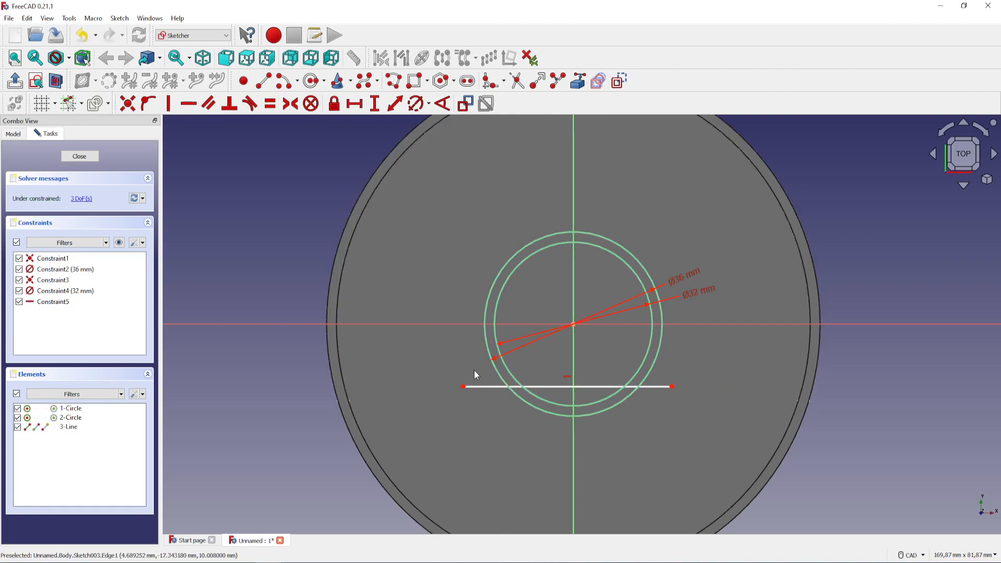
{"action": "left_click", "coordinate": [463, 386]}
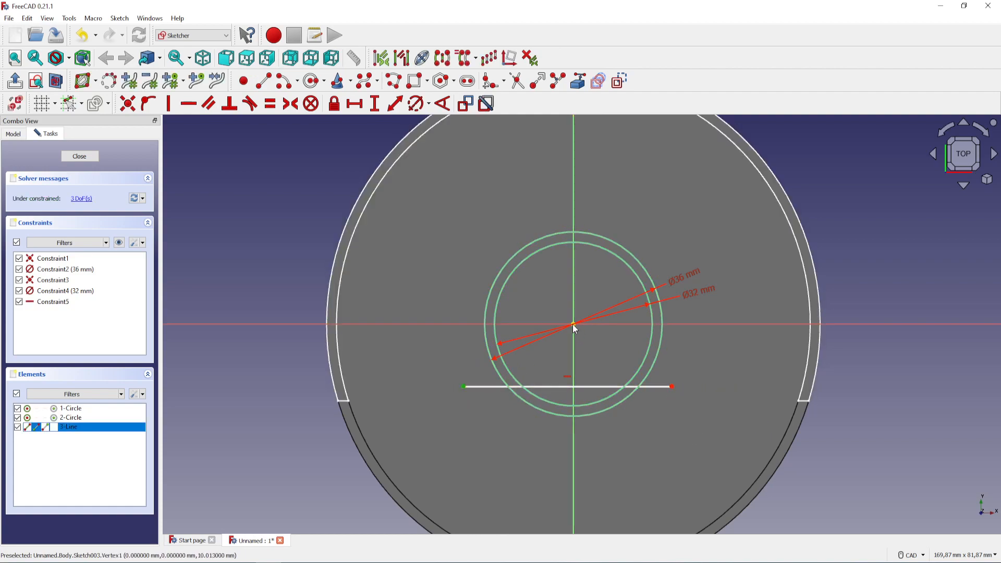
{"action": "left_click", "coordinate": [574, 325]}
{"action": "left_click", "coordinate": [375, 103]}
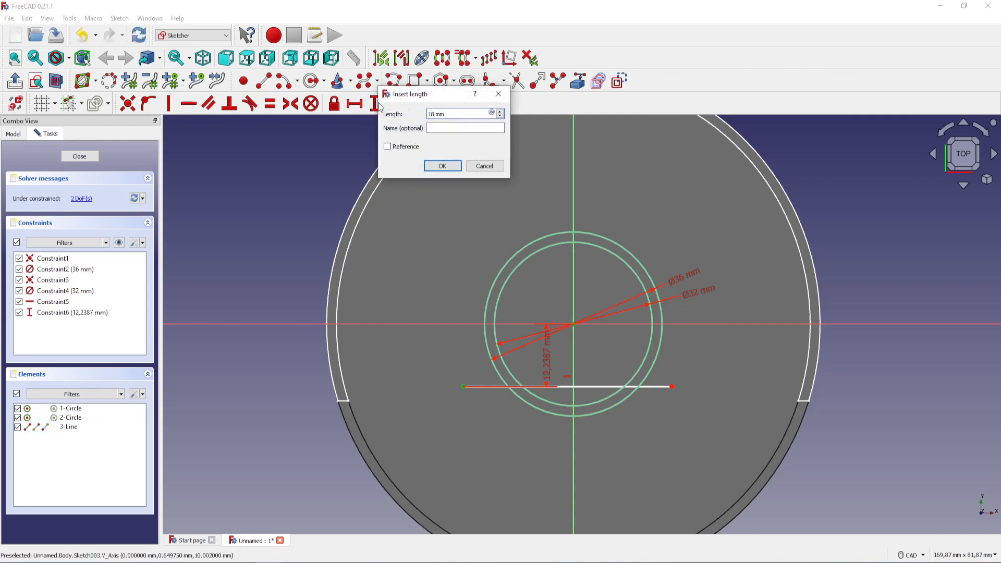
{"action": "key", "text": "Return"}
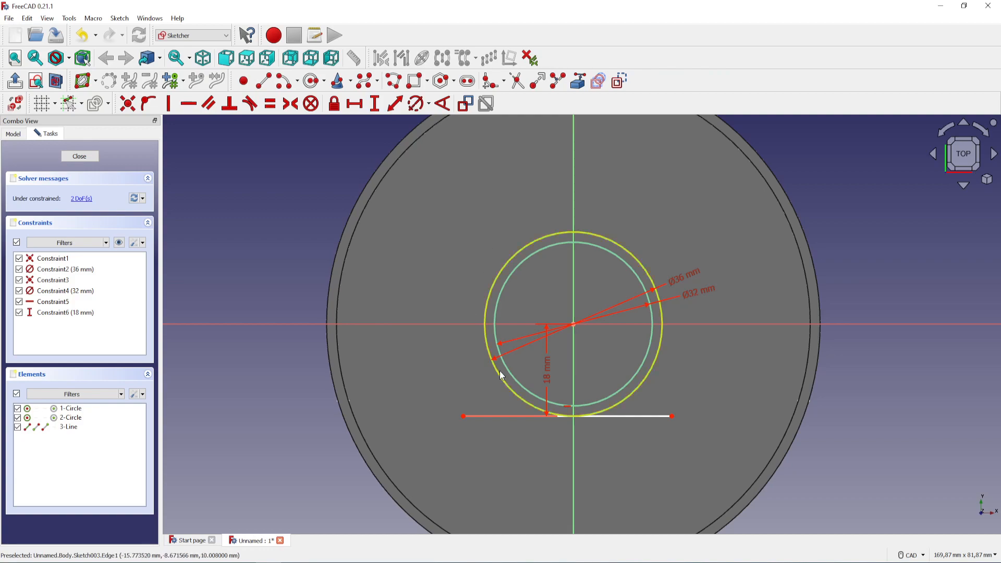
Step: Set the line's vertical distance from the origin to 15 mm
{"action": "double_click", "coordinate": [549, 379]}
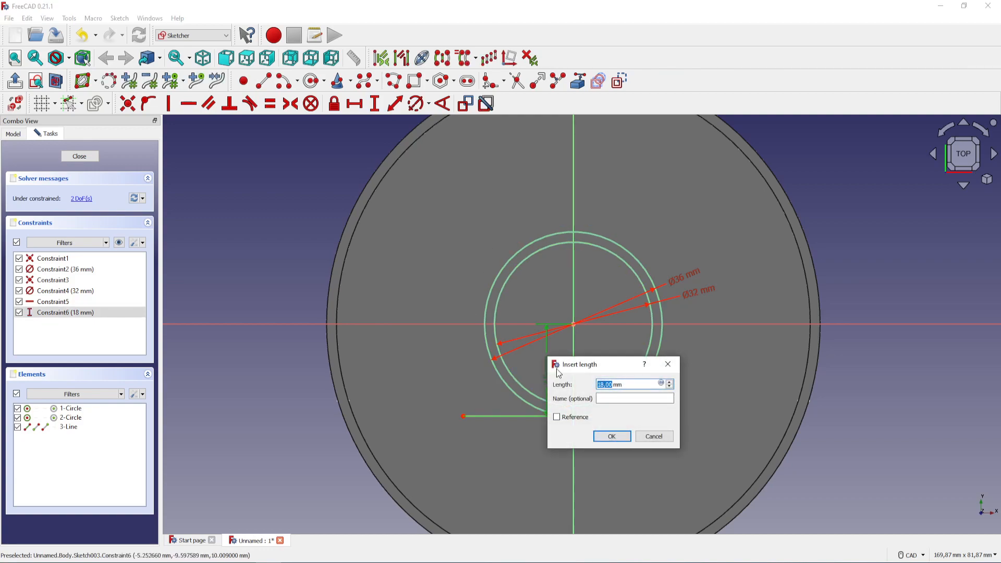
{"action": "type", "text": "15"}
{"action": "key", "text": "Return"}
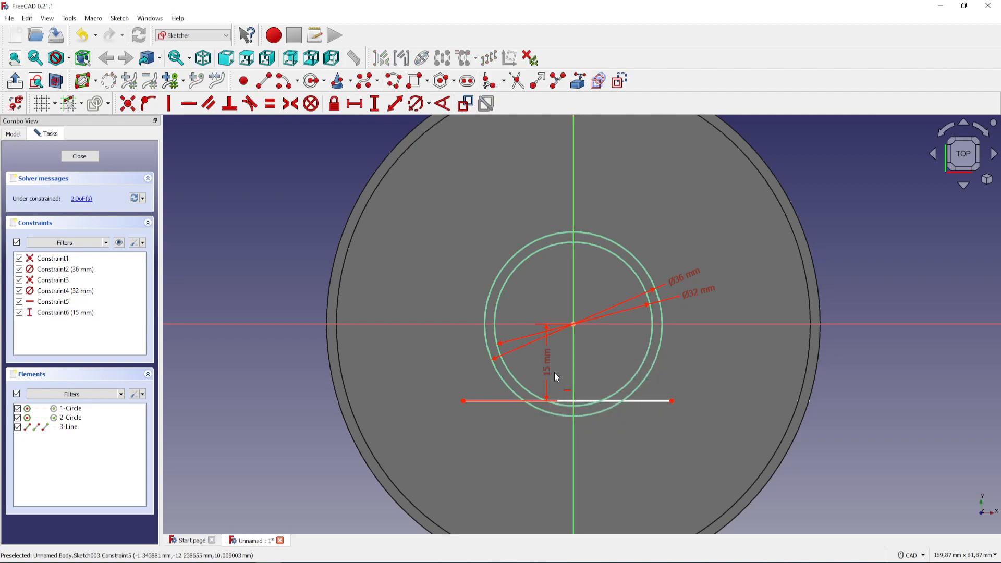
Step: Set the line's vertical distance from the origin to 12 mm
{"action": "double_click", "coordinate": [547, 365]}
{"action": "type", "text": "1mm"}
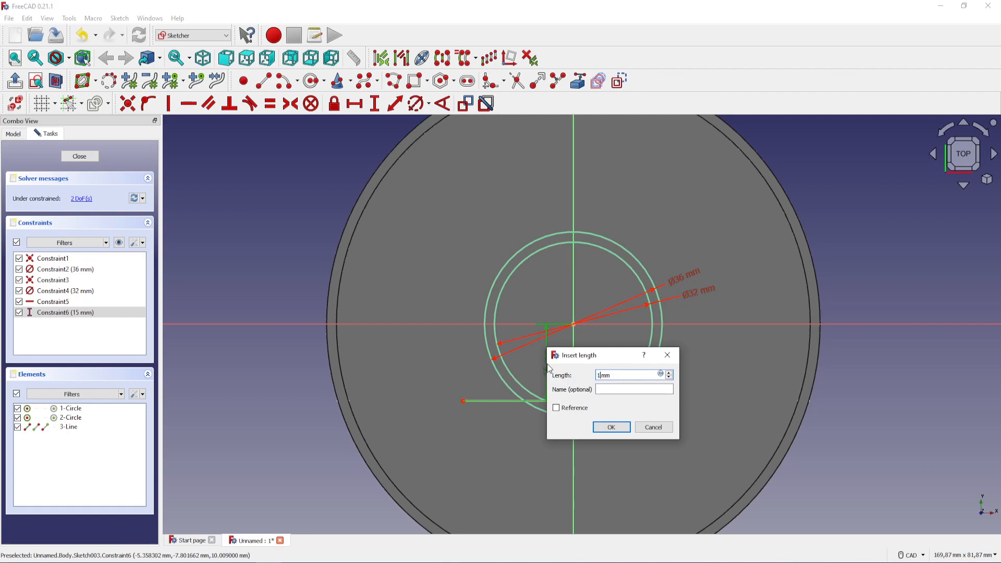
{"action": "type", "text": "2"}
{"action": "key", "text": "Return"}
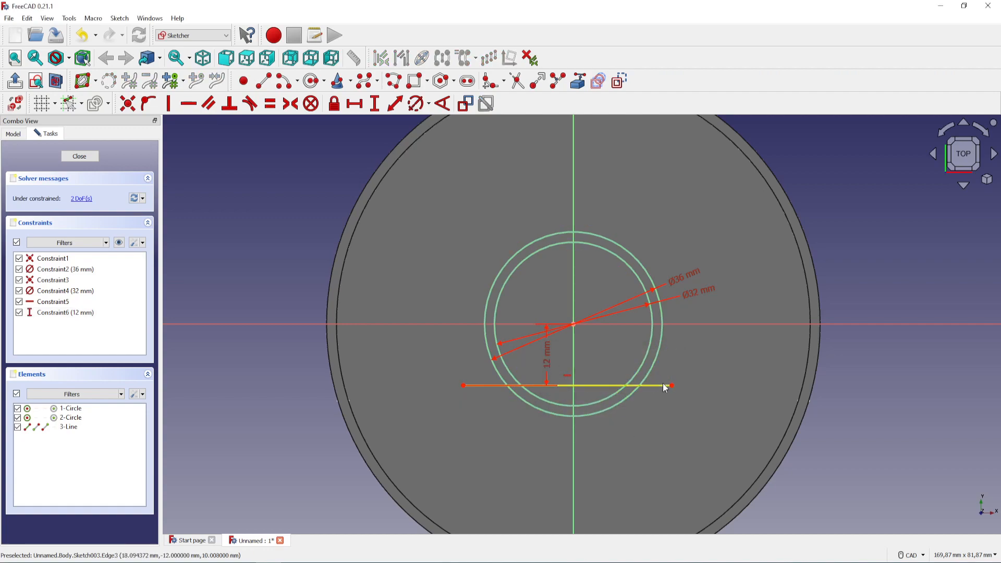
Step: Constrain both endpoints of the horizontal line to lie on the outer 36 mm circle
{"action": "left_click", "coordinate": [463, 387]}
{"action": "left_click", "coordinate": [501, 380]}
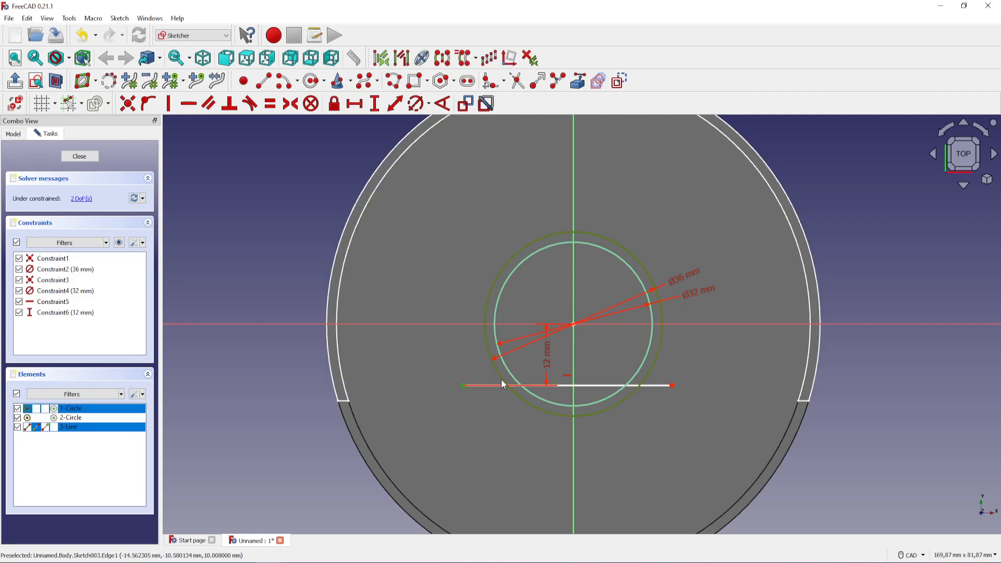
{"action": "left_click", "coordinate": [148, 103]}
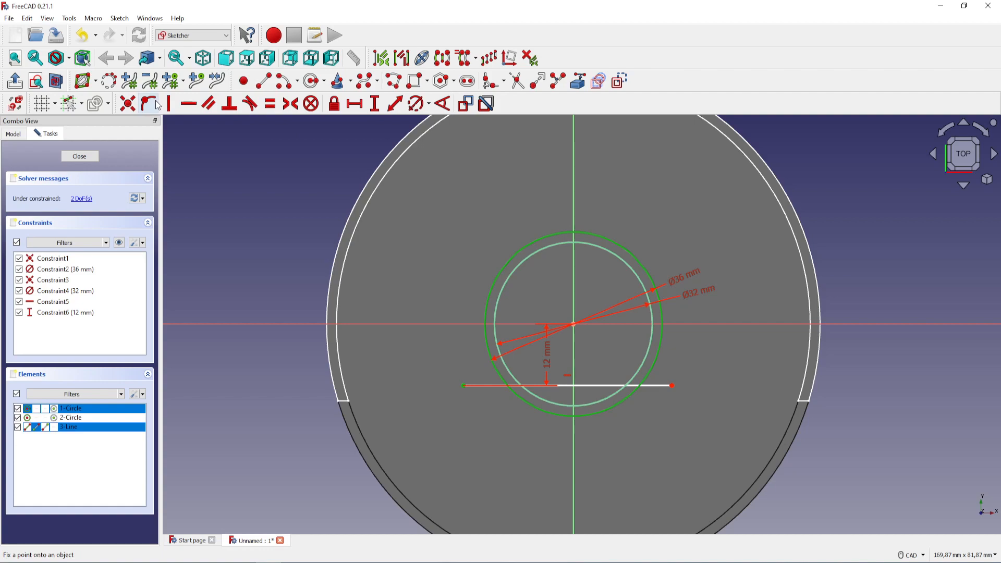
{"action": "left_click", "coordinate": [672, 386]}
{"action": "left_click", "coordinate": [643, 380]}
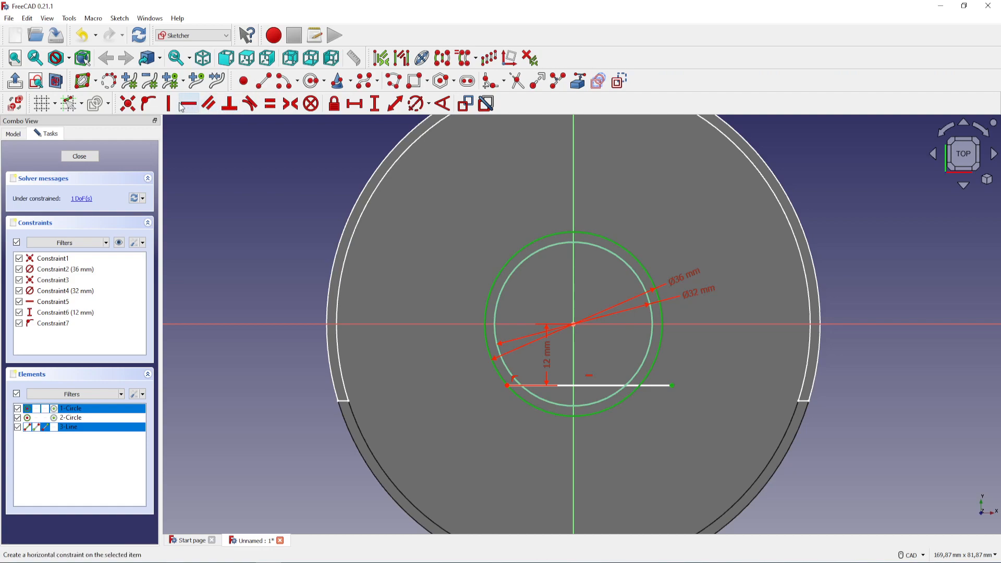
{"action": "left_click", "coordinate": [148, 103]}
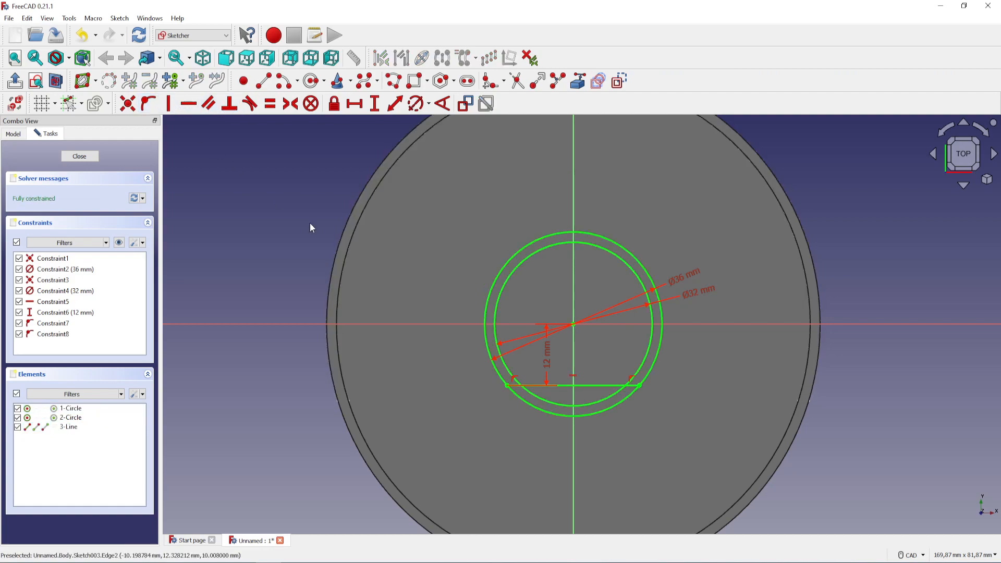
Step: Trim both circles below the line and the line's middle portion, leaving an open ring with two short end lines
{"action": "left_click", "coordinate": [517, 81]}
{"action": "left_click", "coordinate": [606, 410]}
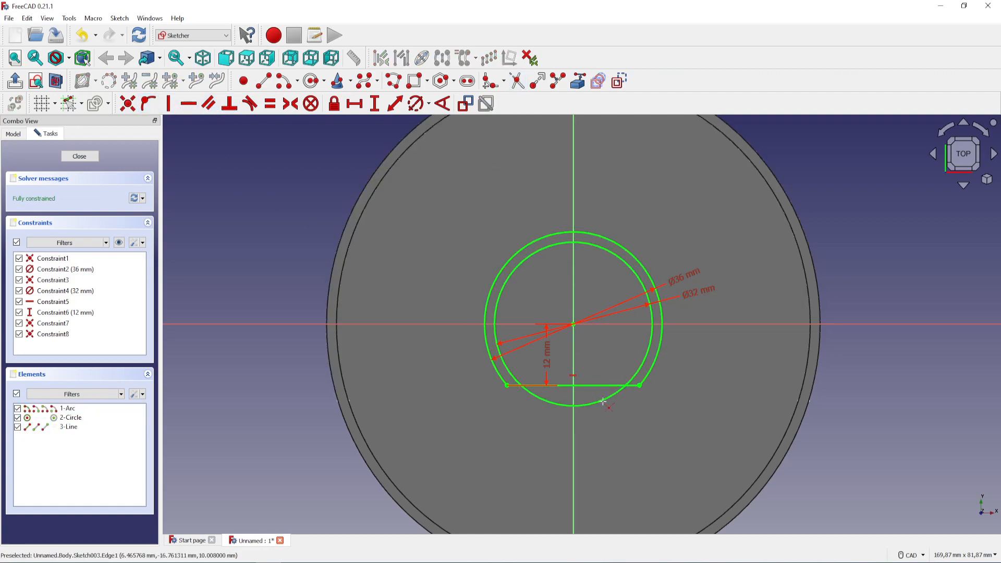
{"action": "left_click", "coordinate": [603, 403]}
{"action": "left_click", "coordinate": [599, 386]}
Step: Move the 12 mm dimension label outside the arcs and constrain the short line closing the right end to horizontal
{"action": "scroll", "coordinate": [600, 387], "scroll_direction": "up", "scroll_amount": 3}
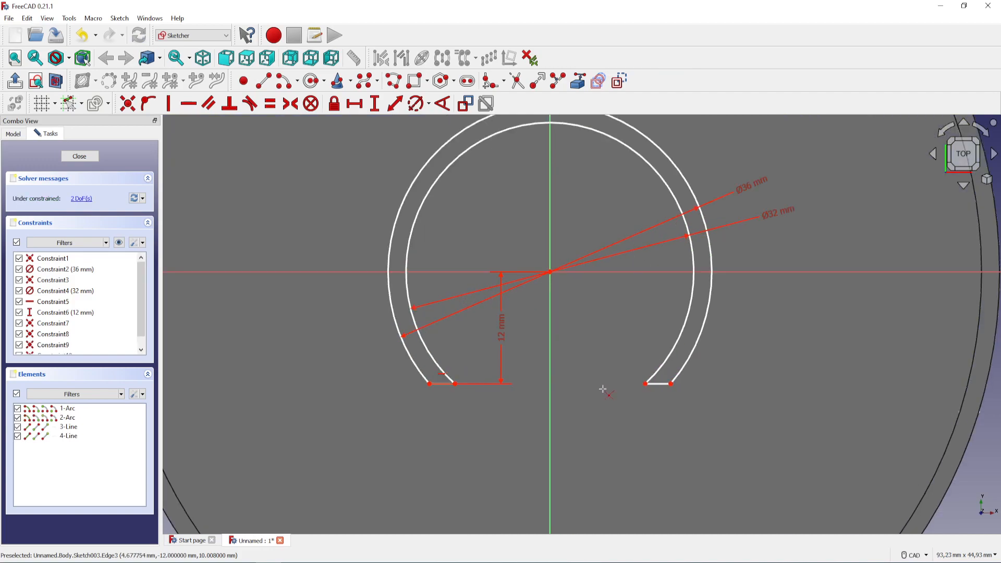
{"action": "left_click_drag", "start_coordinate": [499, 334], "coordinate": [369, 330]}
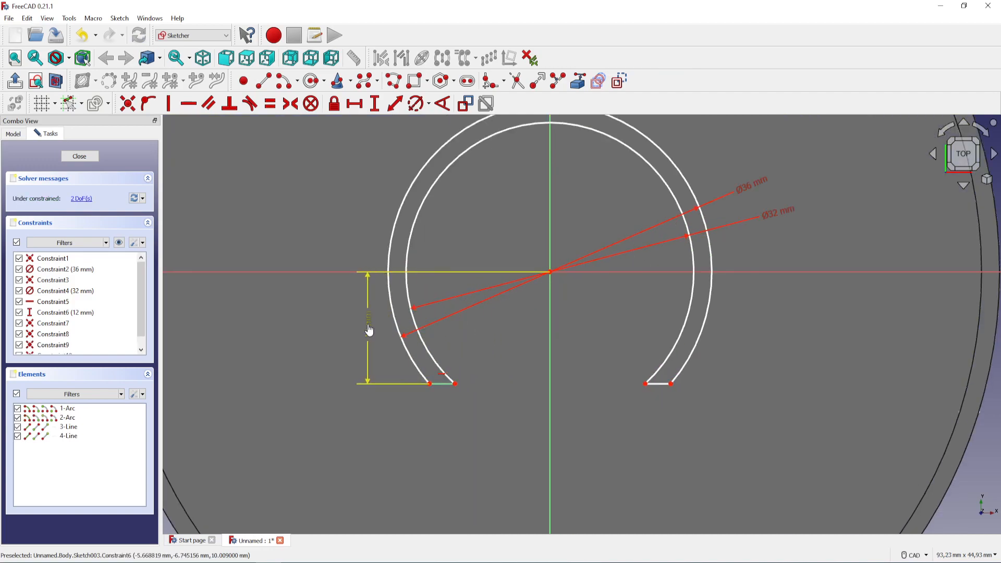
{"action": "left_click", "coordinate": [657, 384]}
{"action": "left_click", "coordinate": [187, 105]}
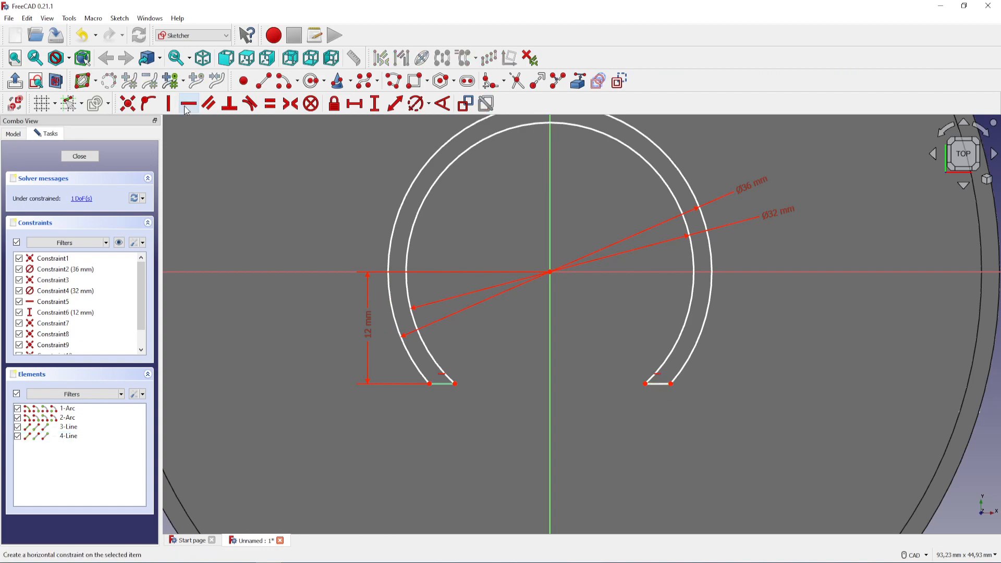
Step: Constrain the inner arc's right endpoint to 12 mm vertically from the origin, and place the dimension label outside the arcs
{"action": "left_click", "coordinate": [645, 384]}
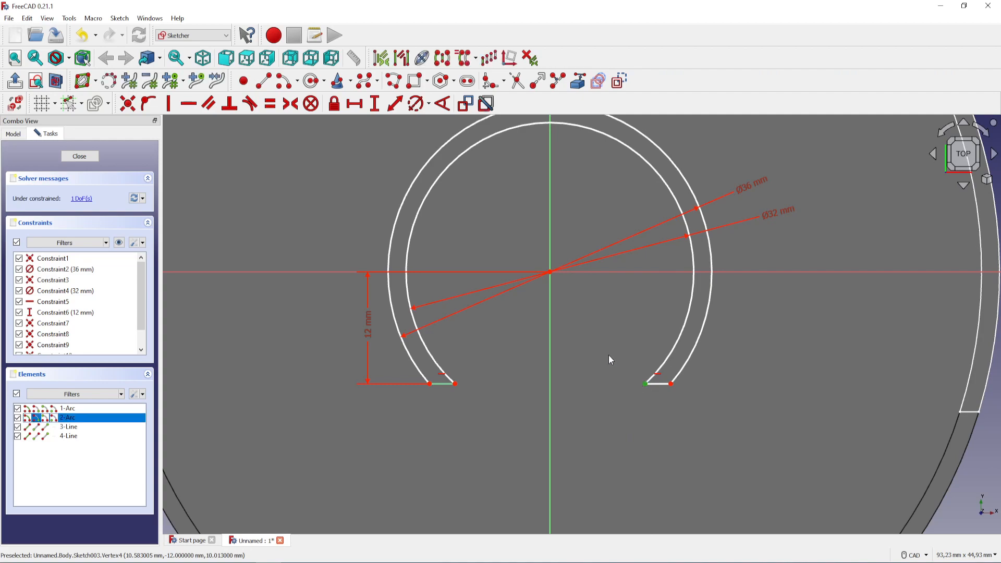
{"action": "left_click", "coordinate": [550, 272]}
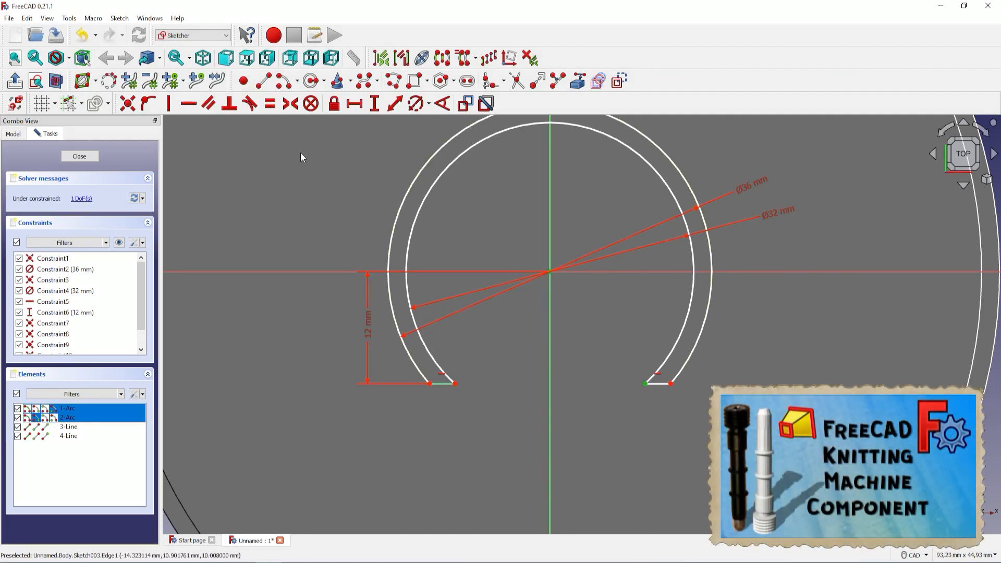
{"action": "left_click", "coordinate": [374, 108]}
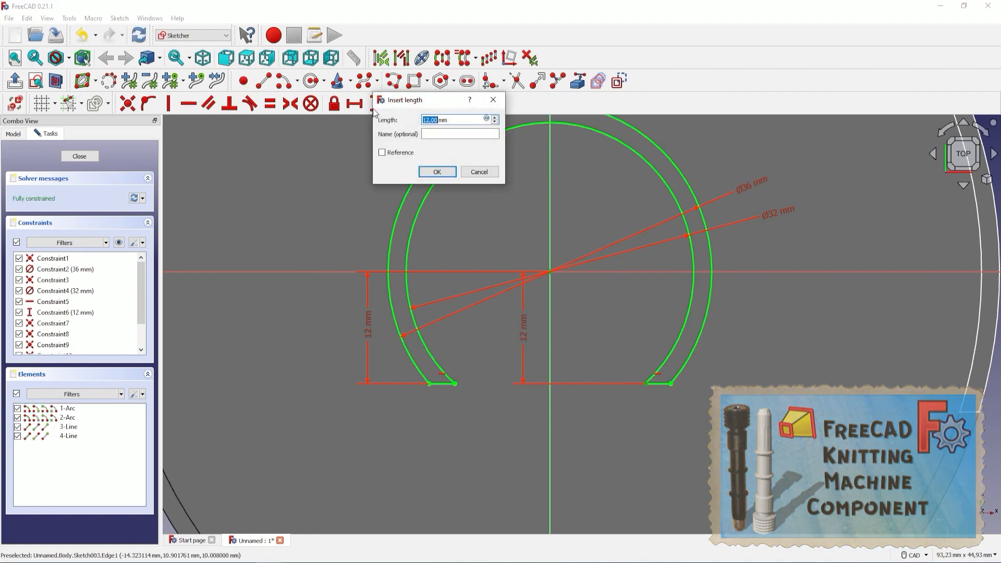
{"action": "key", "text": "Return"}
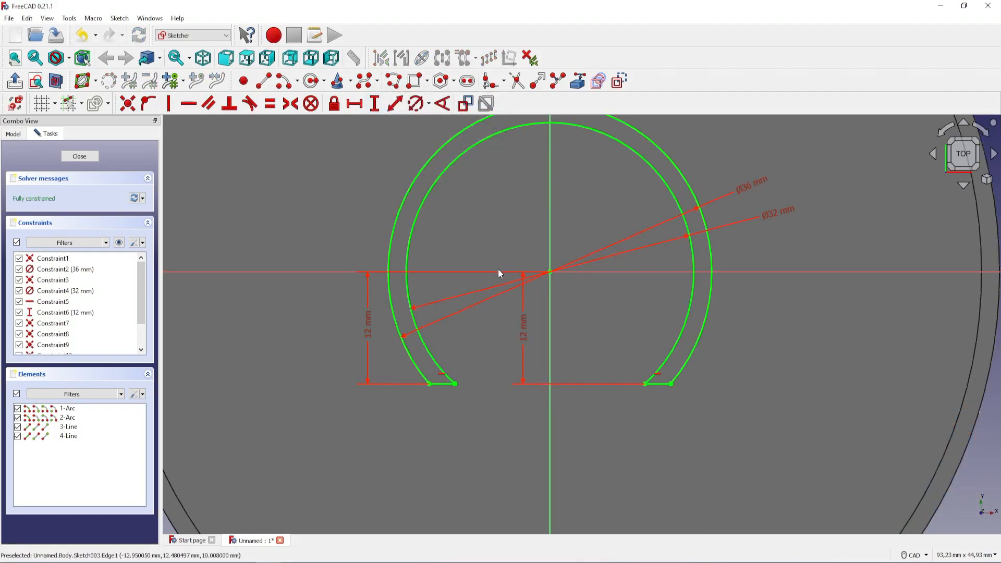
{"action": "mouse_move", "coordinate": [527, 328]}
{"action": "left_mouse_down"}
{"action": "mouse_move", "coordinate": [744, 329]}
{"action": "mouse_move", "coordinate": [734, 327]}
{"action": "left_mouse_up"}
Step: Finish editing the central open-ring sketch and show the body's feature tree
{"action": "scroll", "coordinate": [652, 389], "scroll_direction": "down", "scroll_amount": 4}
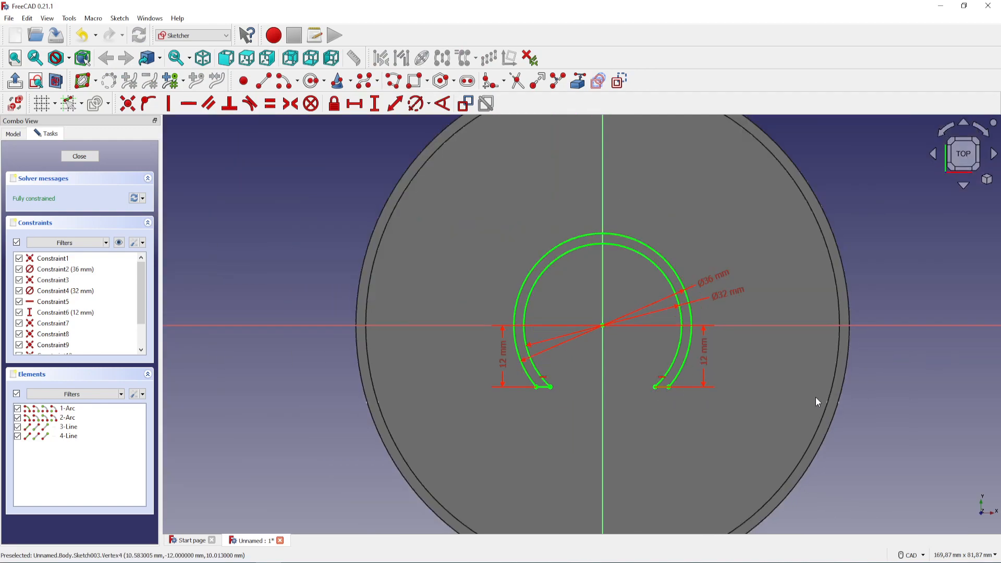
{"action": "left_click", "coordinate": [79, 156]}
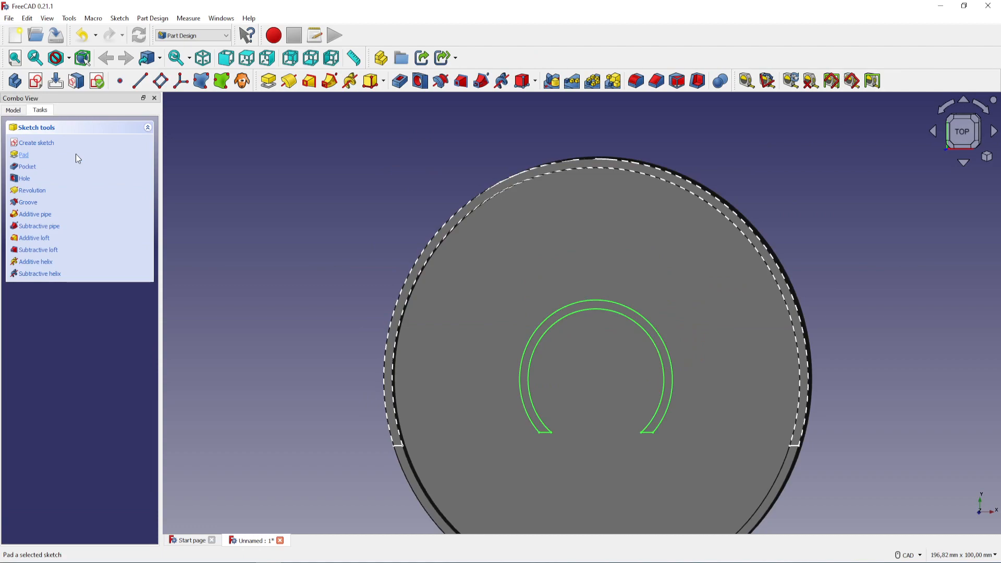
{"action": "left_click", "coordinate": [13, 110]}
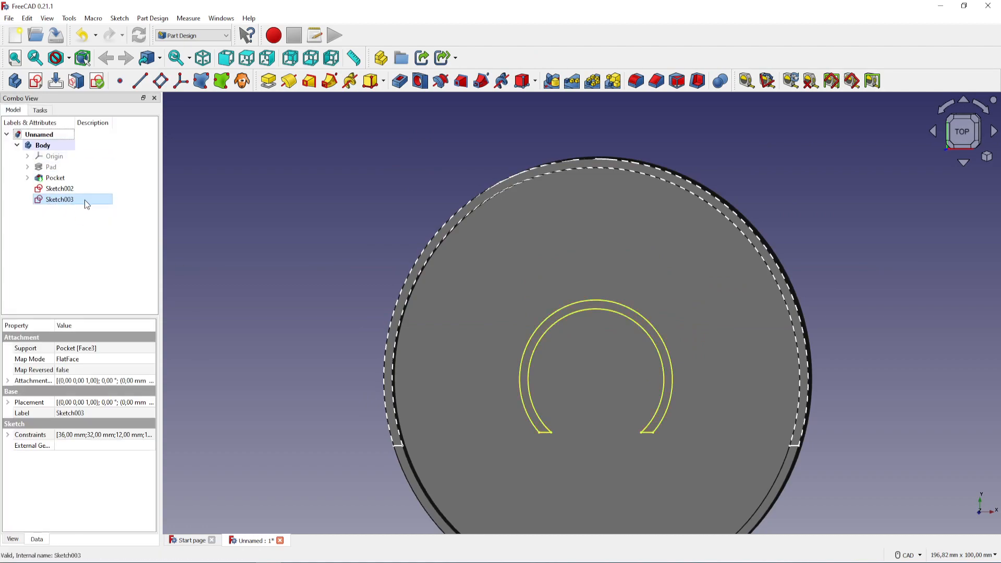
Step: Raise the central open-ring sketch above the base by setting its attachment offset in Z to 190 mm
{"action": "scroll", "coordinate": [637, 389], "scroll_direction": "down", "scroll_amount": 5}
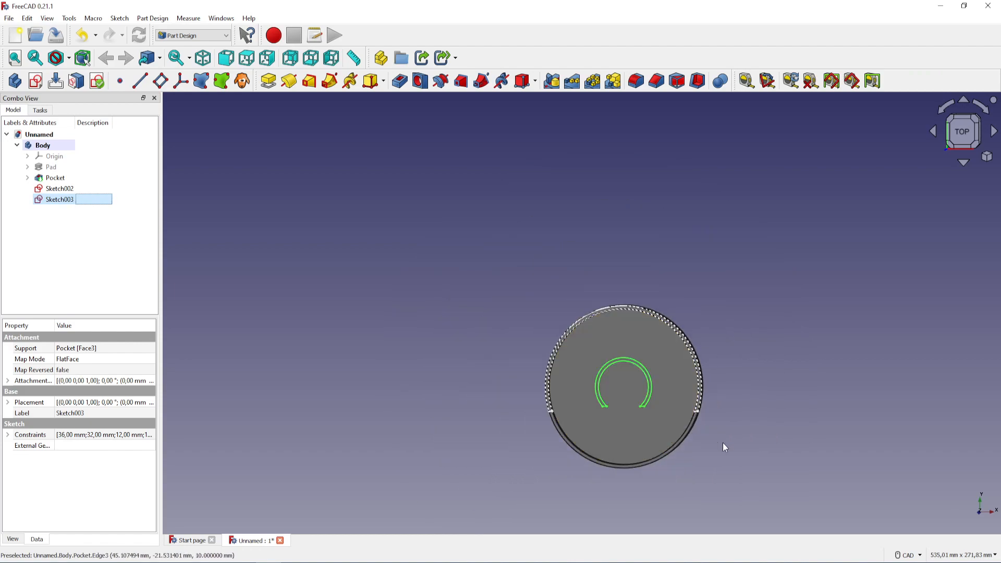
{"action": "middle_click_drag", "start_coordinate": [722, 442], "coordinate": [570, 298]}
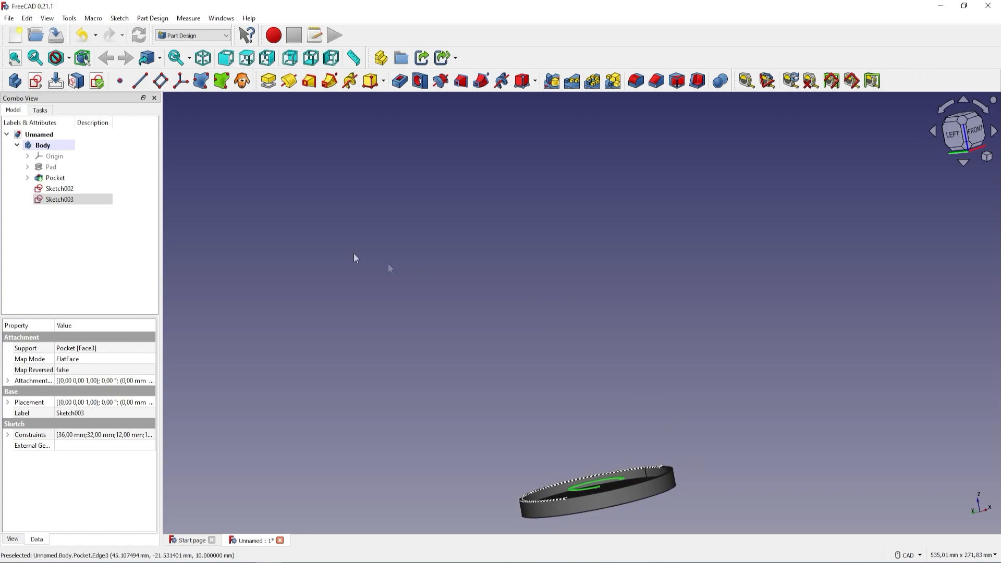
{"action": "left_click", "coordinate": [61, 199]}
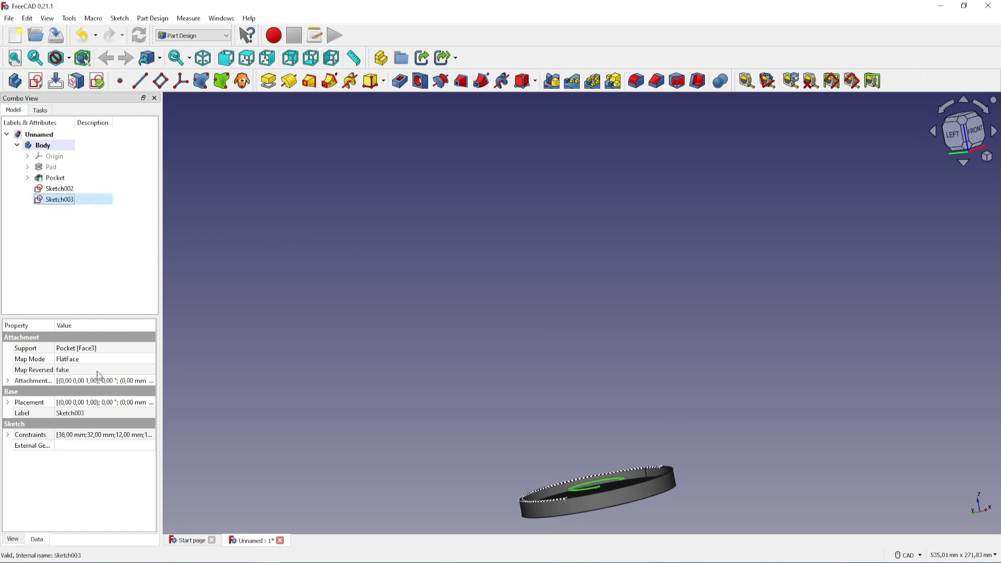
{"action": "left_click", "coordinate": [151, 381]}
{"action": "left_click", "coordinate": [152, 381]}
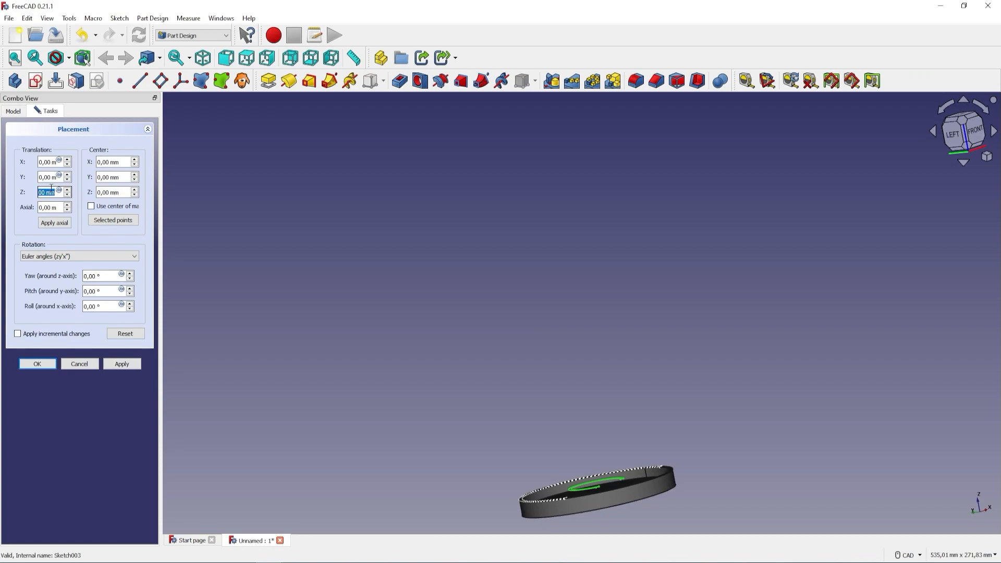
{"action": "type", "text": "190"}
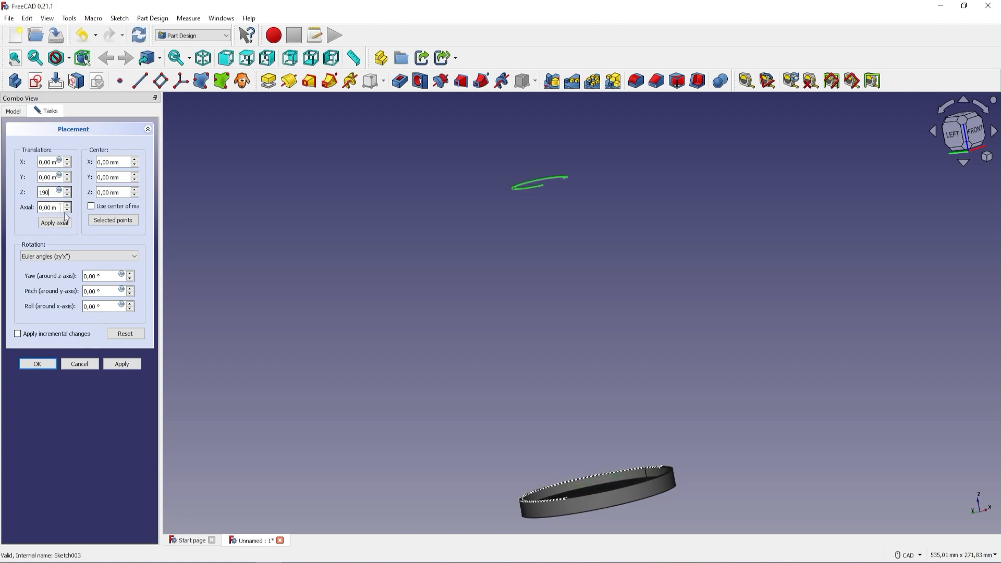
{"action": "left_click", "coordinate": [48, 364]}
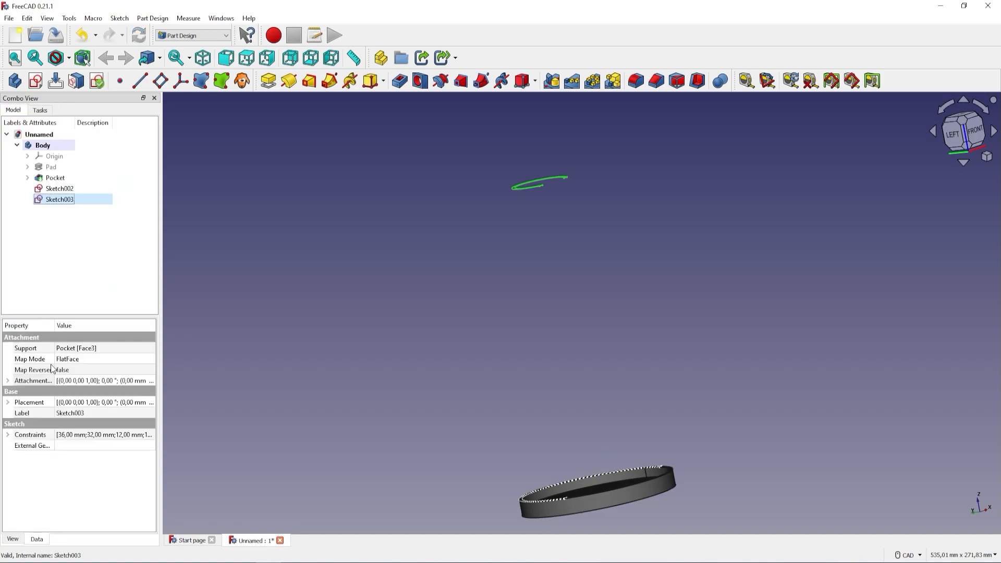
Step: Start an additive loft using the open rim sketch on the base as its profile
{"action": "middle_click_drag", "start_coordinate": [767, 346], "coordinate": [753, 409]}
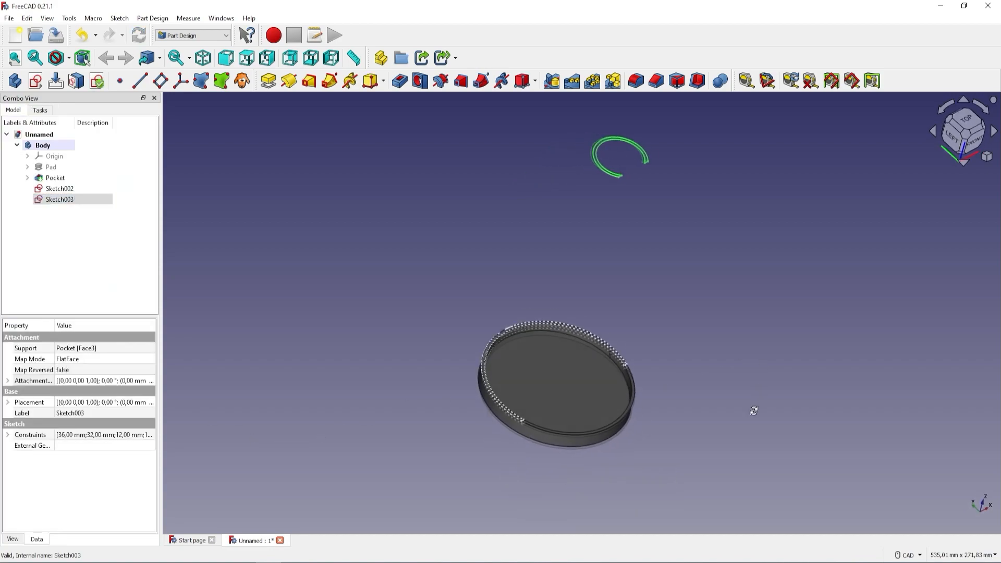
{"action": "scroll", "coordinate": [523, 318], "scroll_direction": "up", "scroll_amount": 3}
{"action": "scroll", "coordinate": [525, 336], "scroll_direction": "up", "scroll_amount": 3}
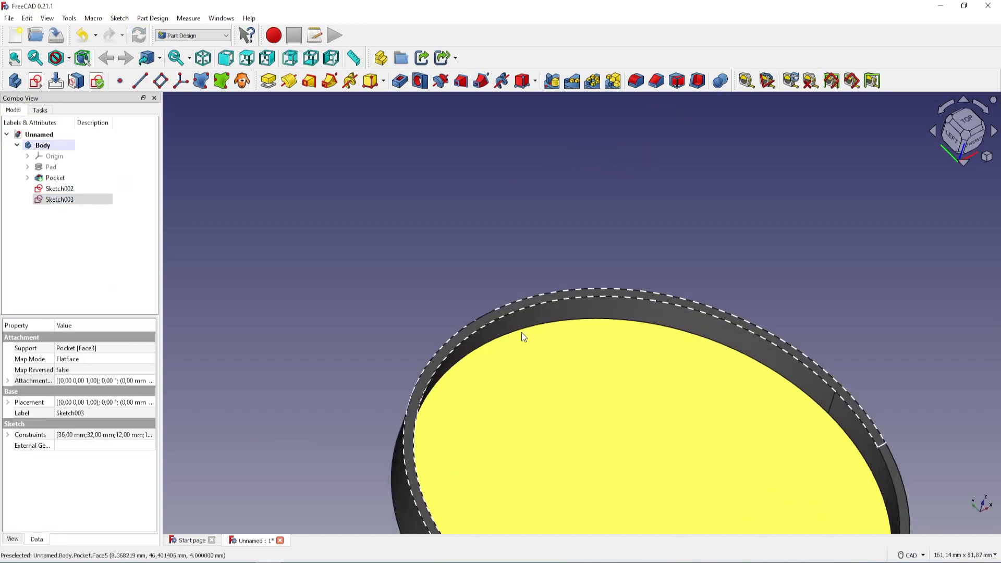
{"action": "left_click", "coordinate": [536, 253]}
{"action": "scroll", "coordinate": [537, 255], "scroll_direction": "up", "scroll_amount": 2}
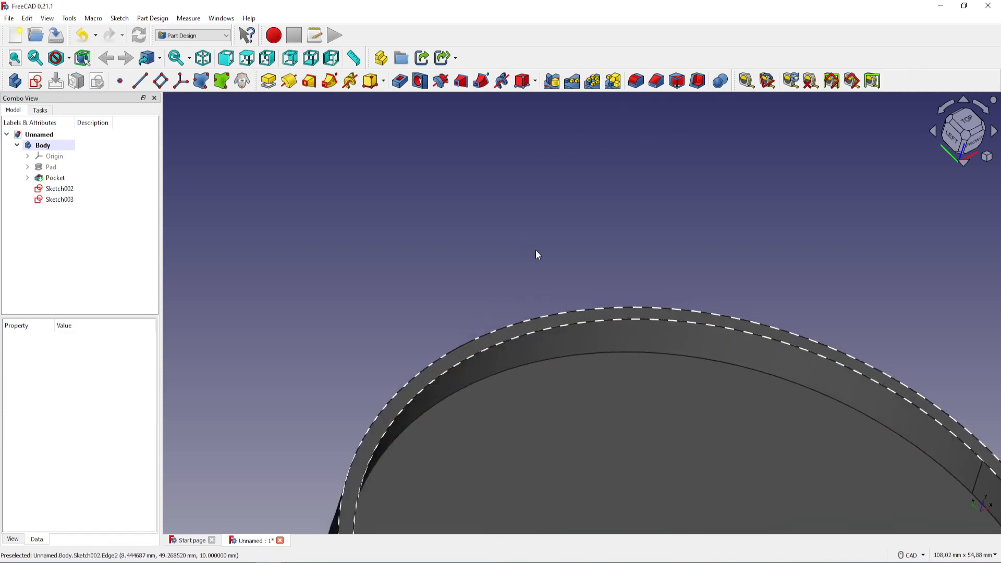
{"action": "left_click", "coordinate": [545, 317]}
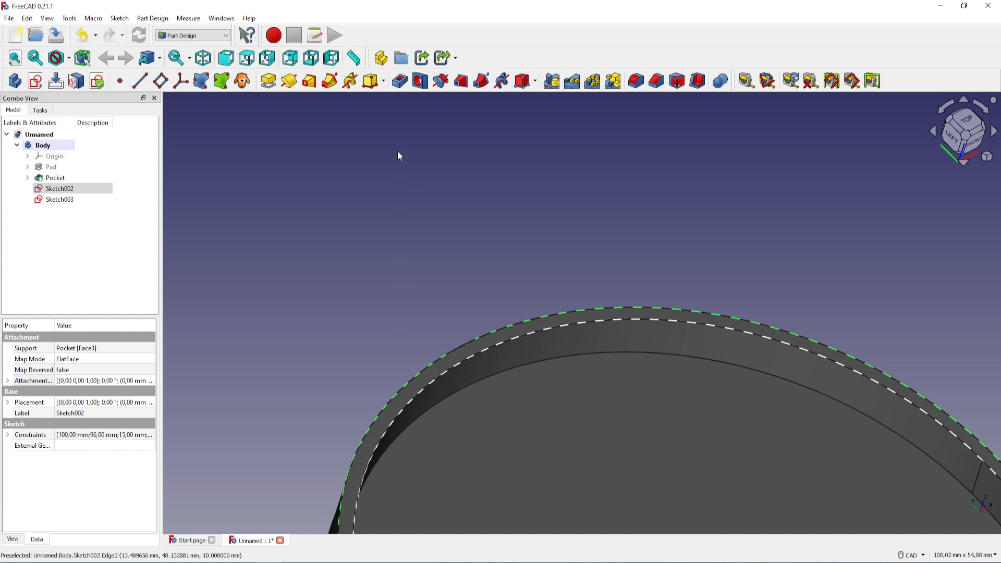
{"action": "left_click", "coordinate": [309, 84]}
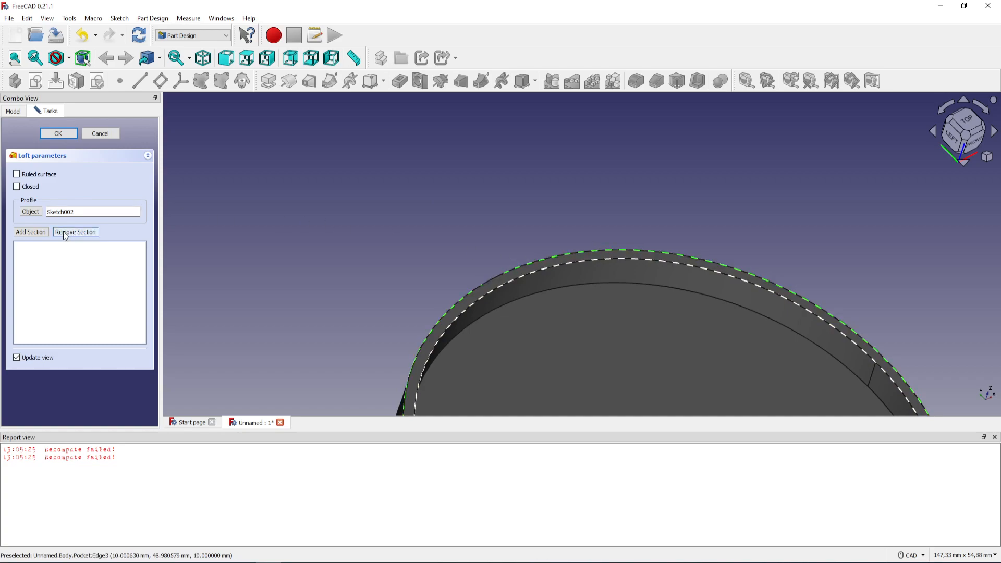
Step: Add the raised open-ring sketch as the loft's section, close the report view, and accept the loft
{"action": "left_click", "coordinate": [34, 233]}
{"action": "scroll", "coordinate": [564, 288], "scroll_direction": "down", "scroll_amount": 5}
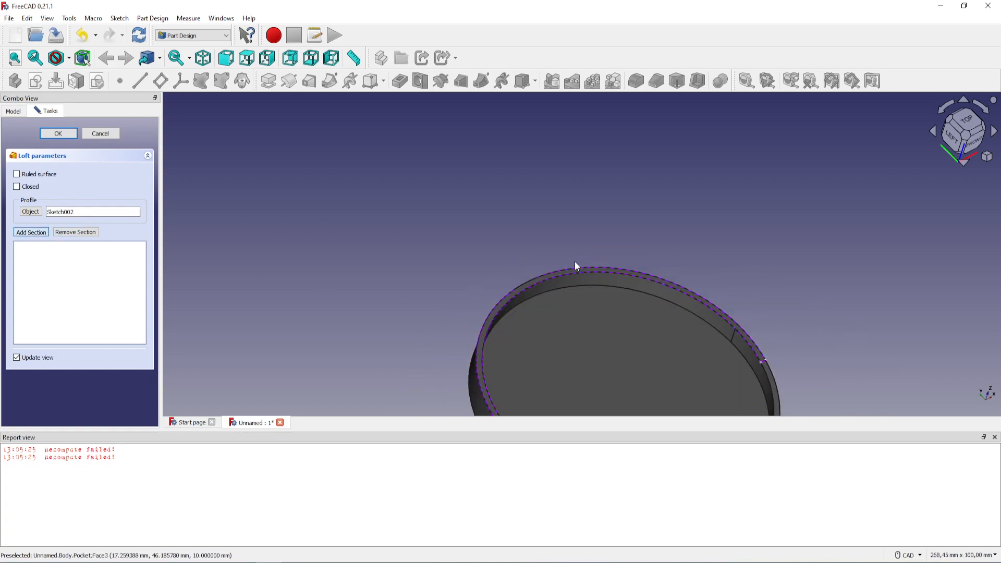
{"action": "scroll", "coordinate": [624, 226], "scroll_direction": "down", "scroll_amount": 1}
{"action": "middle_click_drag", "start_coordinate": [624, 226], "coordinate": [555, 288]}
{"action": "scroll", "coordinate": [587, 218], "scroll_direction": "up", "scroll_amount": 1}
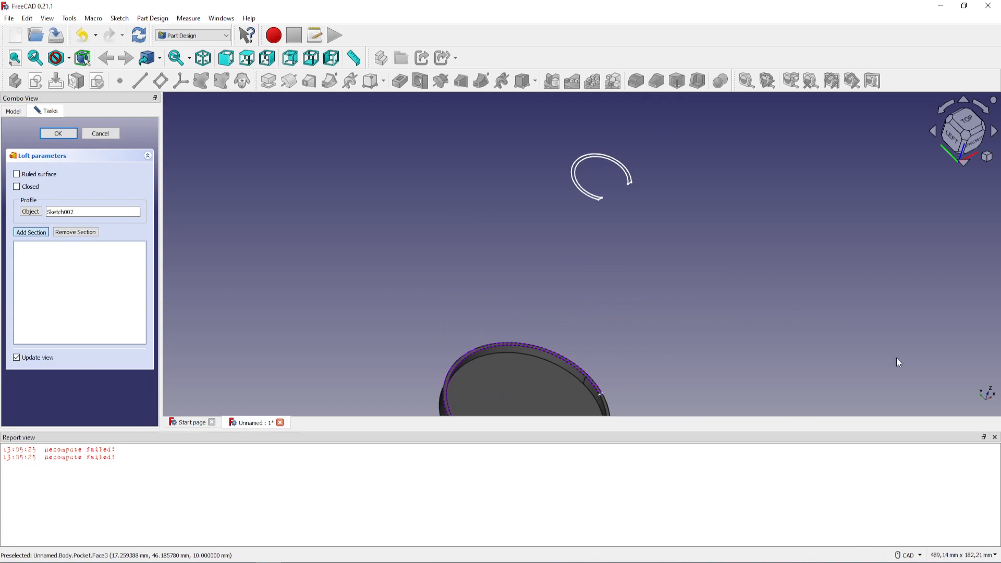
{"action": "left_click", "coordinate": [995, 438]}
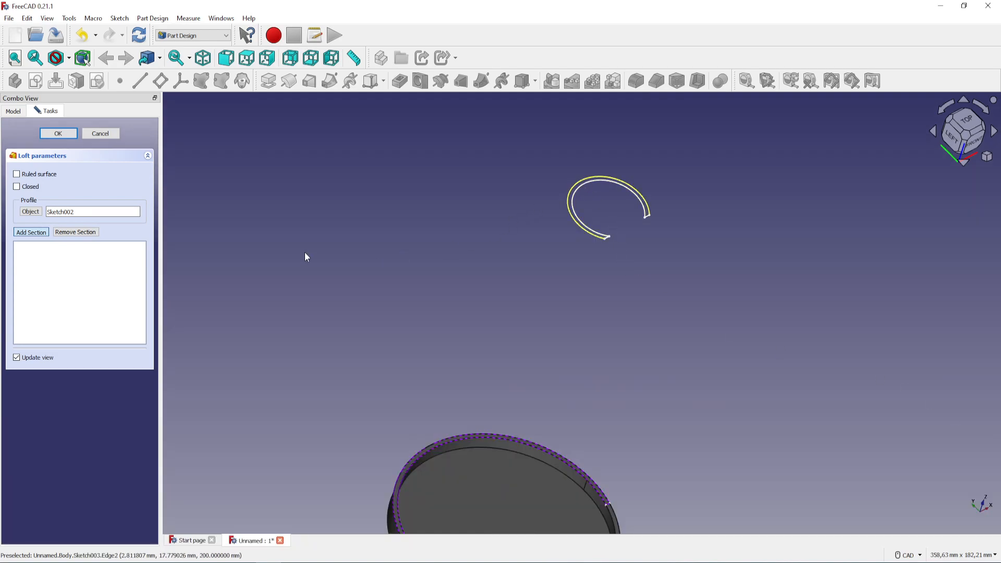
{"action": "scroll", "coordinate": [609, 305], "scroll_direction": "down", "scroll_amount": 2}
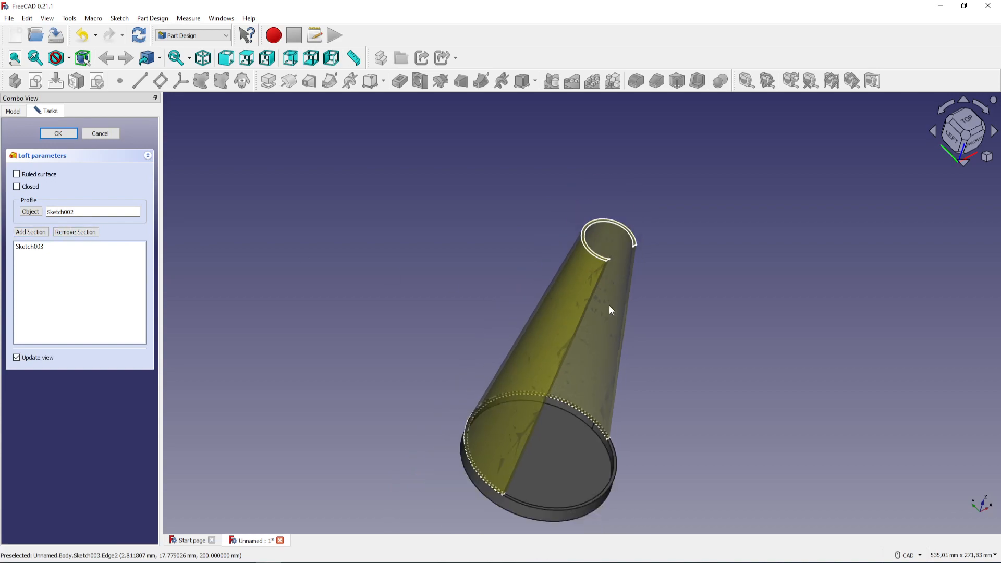
{"action": "middle_click_drag", "start_coordinate": [610, 307], "coordinate": [533, 263]}
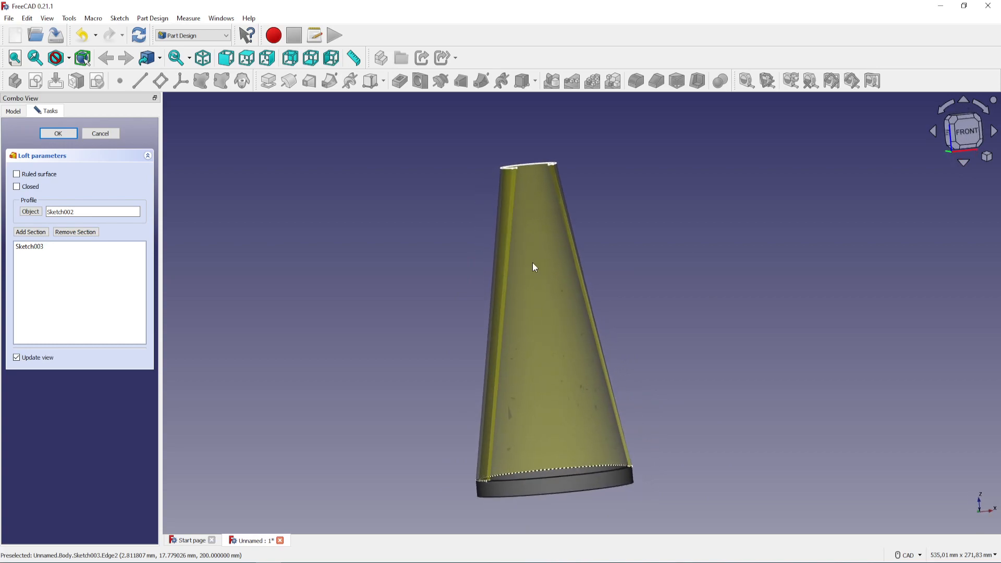
{"action": "left_click", "coordinate": [57, 135]}
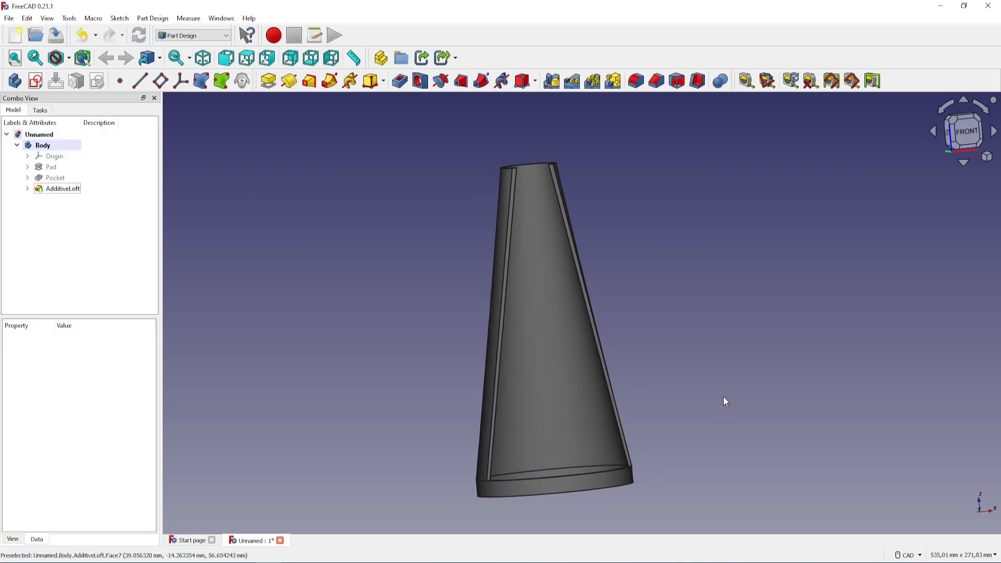
Step: Create a new sketch on the YZ-plane, viewing the lofted body from the right side
{"action": "middle_click_drag", "start_coordinate": [724, 396], "coordinate": [348, 327]}
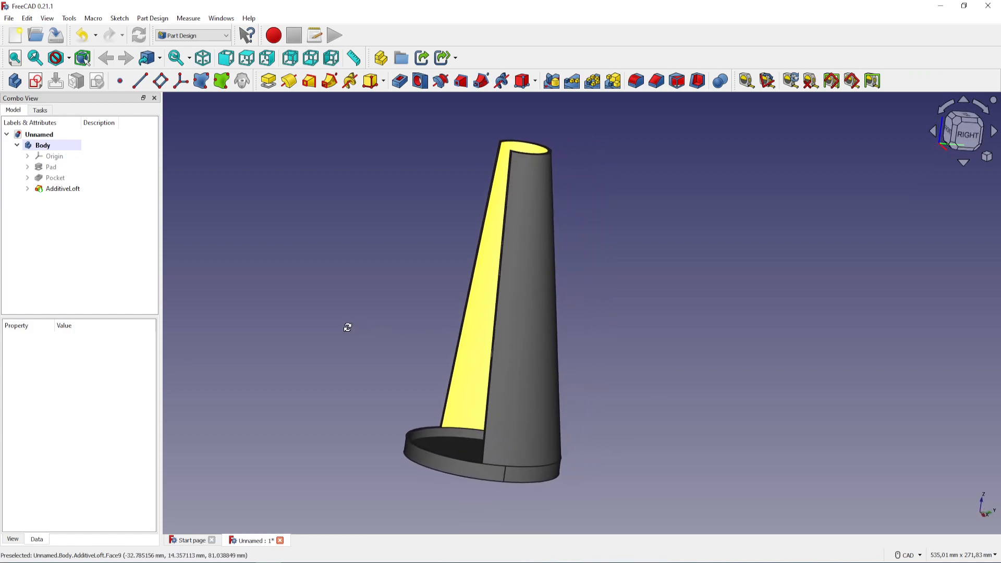
{"action": "left_click", "coordinate": [963, 131]}
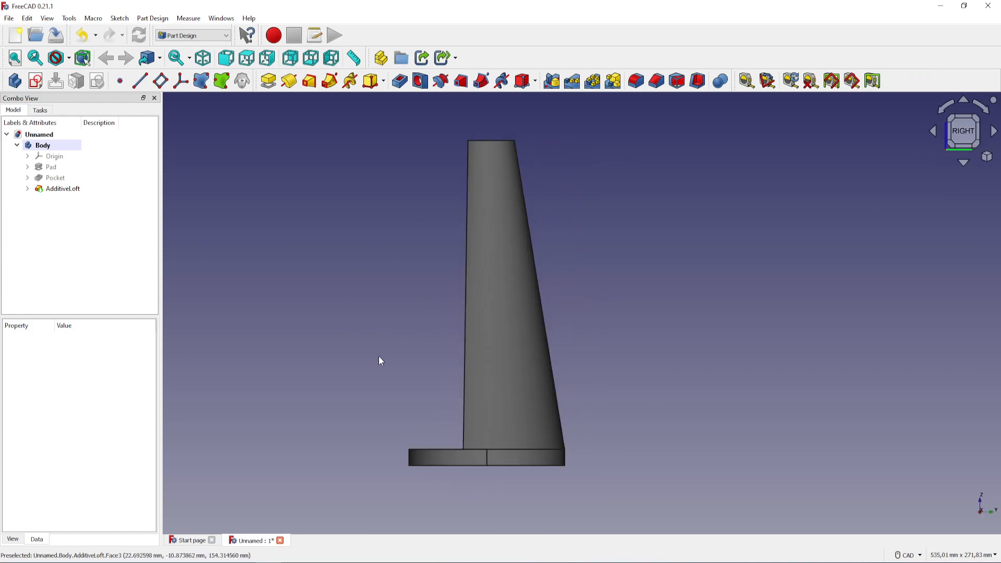
{"action": "middle_click_drag", "start_coordinate": [378, 356], "coordinate": [408, 366]}
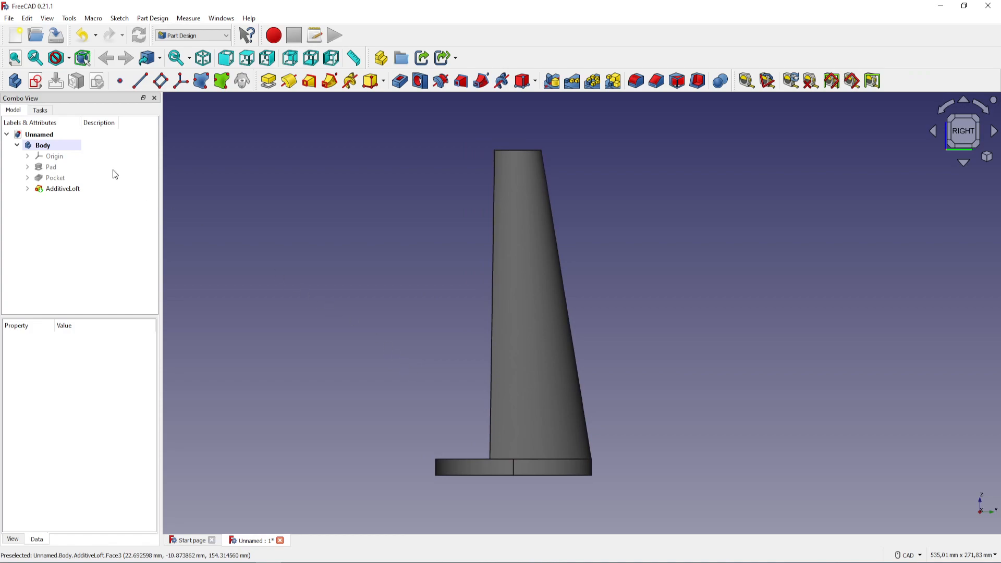
{"action": "left_click", "coordinate": [36, 81]}
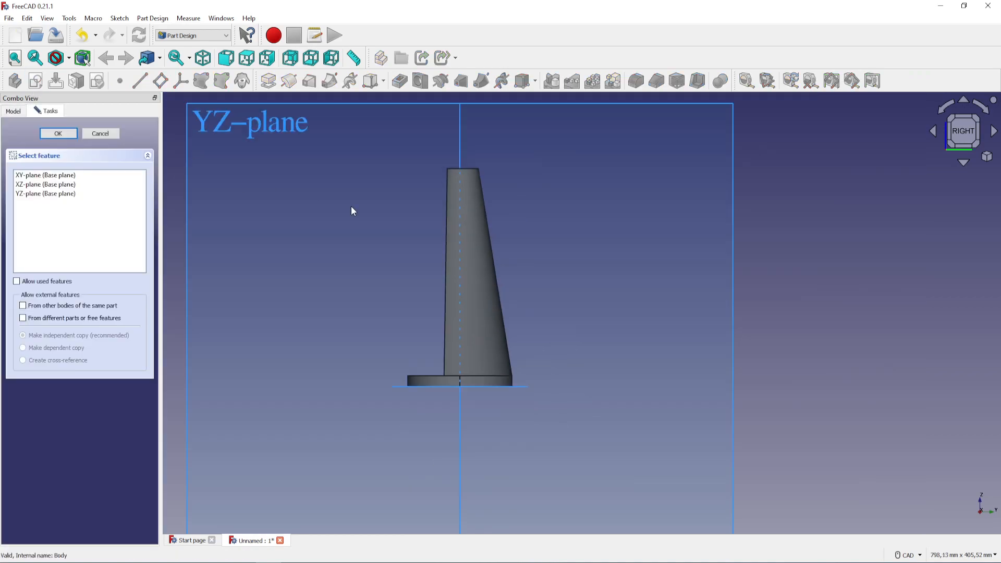
{"action": "scroll", "coordinate": [352, 206], "scroll_direction": "down", "scroll_amount": 1}
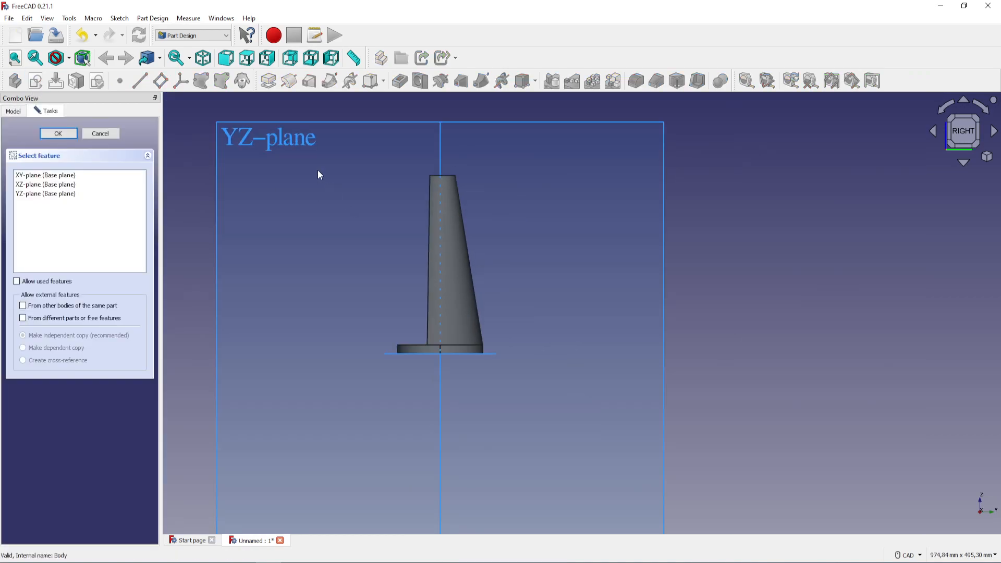
{"action": "left_click", "coordinate": [243, 142]}
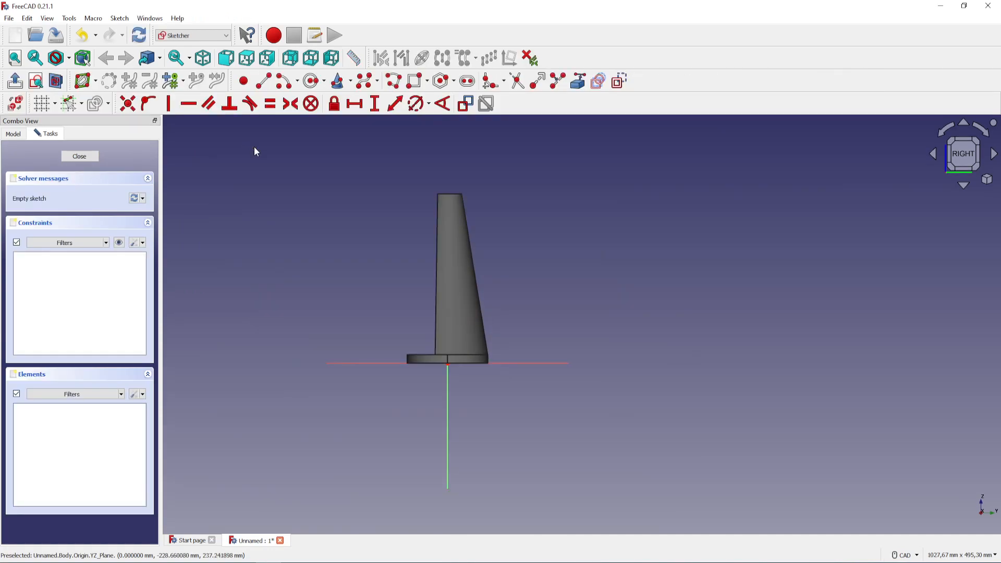
Step: Switch the sketch to section view, check the cut body at an angle, and return to the right view
{"action": "scroll", "coordinate": [437, 302], "scroll_direction": "up", "scroll_amount": 4}
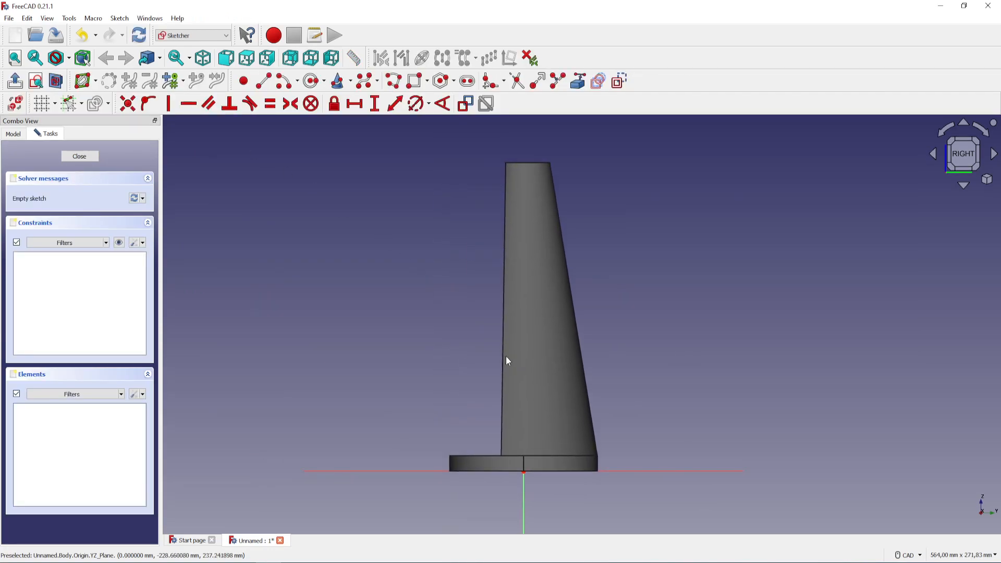
{"action": "left_click", "coordinate": [57, 82]}
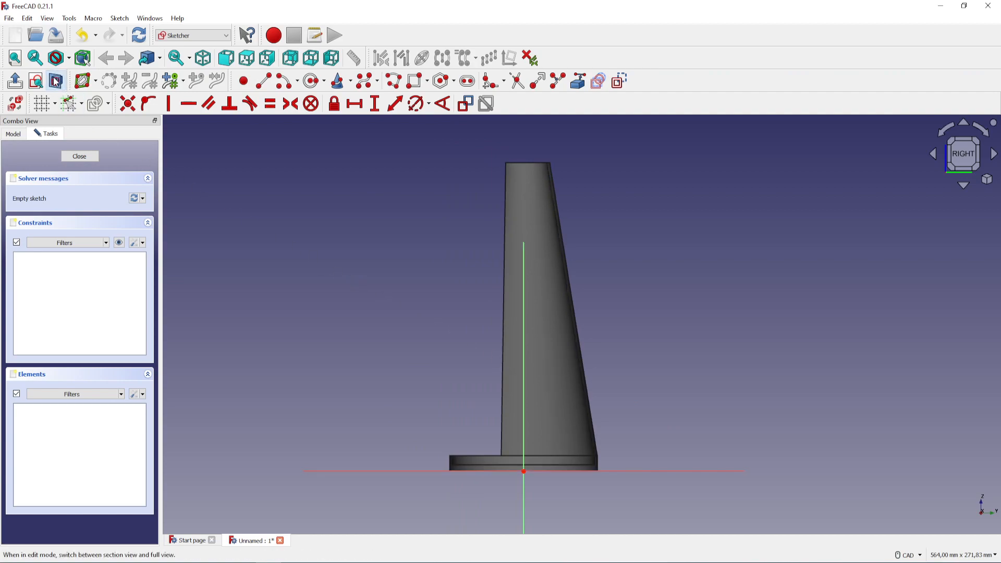
{"action": "middle_click_drag", "start_coordinate": [299, 309], "coordinate": [474, 404]}
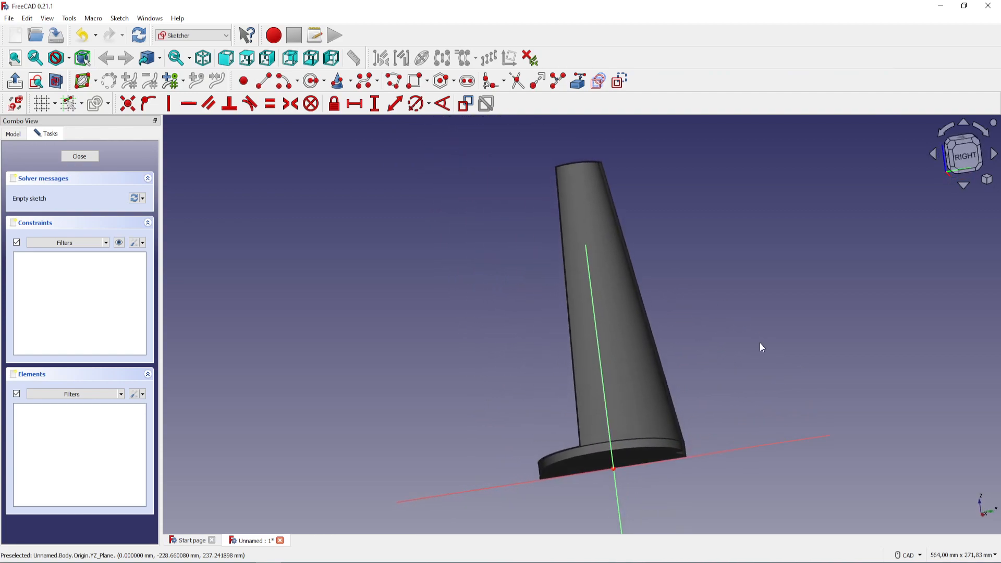
{"action": "left_click", "coordinate": [966, 163]}
{"action": "middle_click_drag", "start_coordinate": [796, 312], "coordinate": [764, 320]}
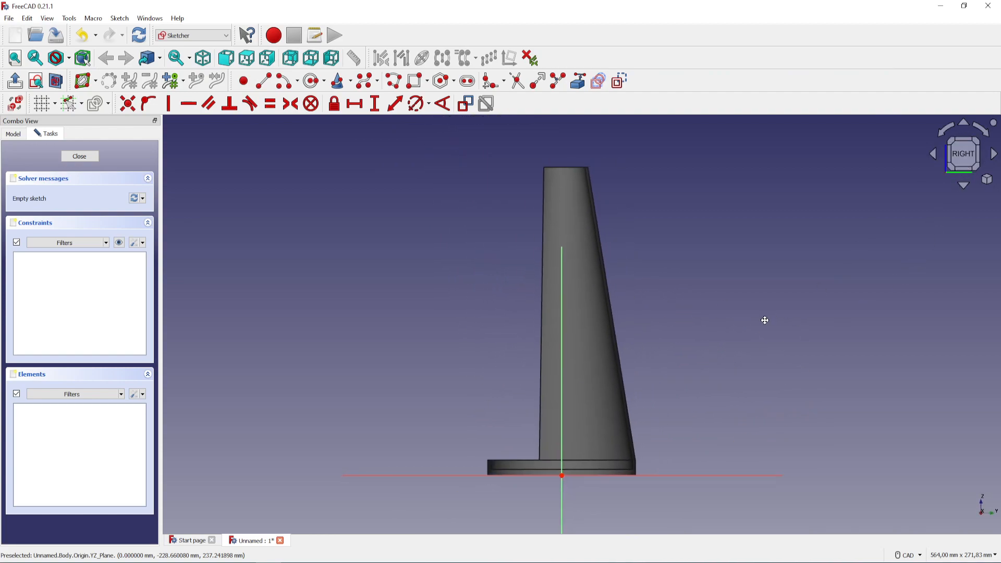
Step: Sketch a tilted ellipse by center, major radius and point beside the open front of the loft, with a major radius of about 80 mm
{"action": "left_click", "coordinate": [352, 83]}
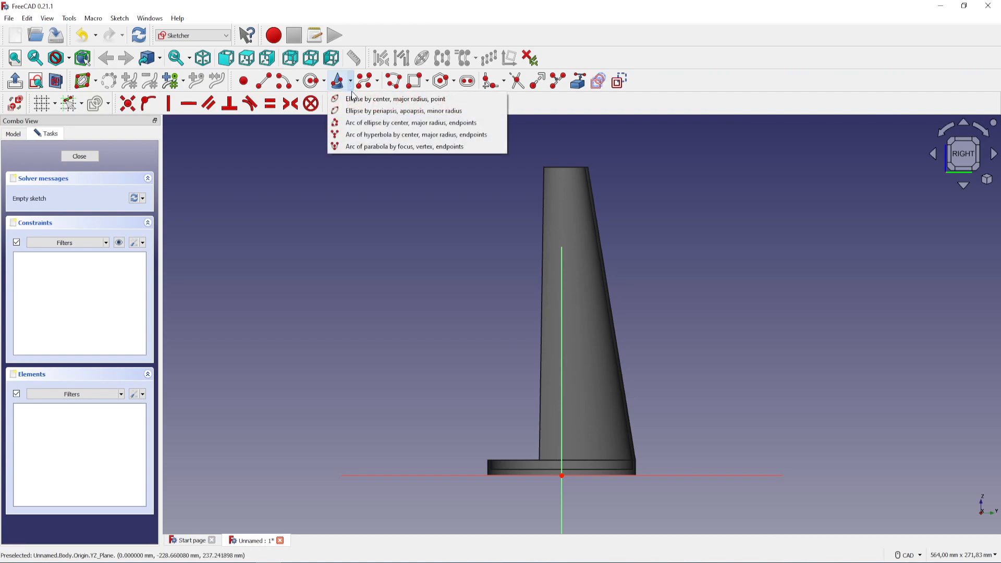
{"action": "left_click", "coordinate": [444, 99]}
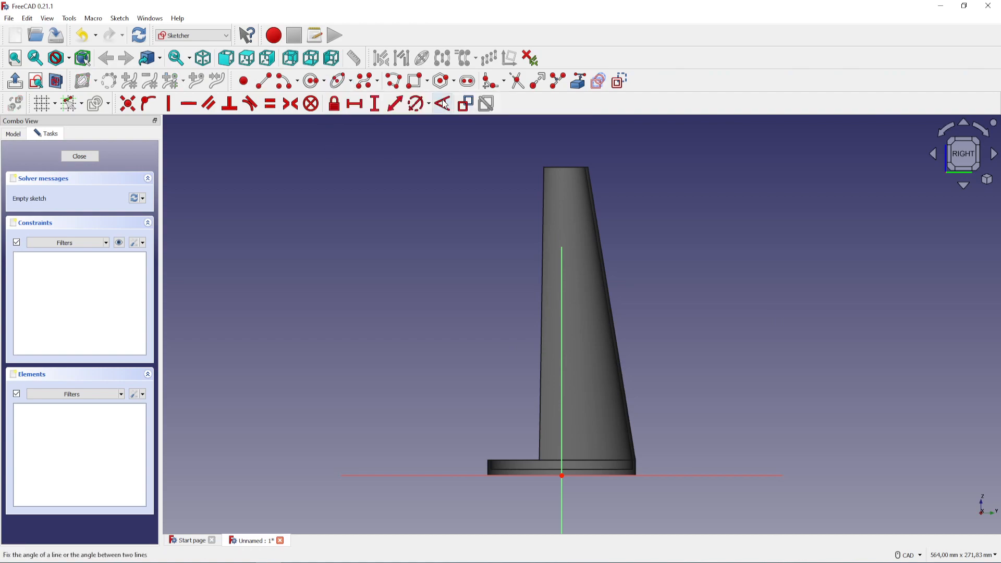
{"action": "left_click", "coordinate": [378, 232]}
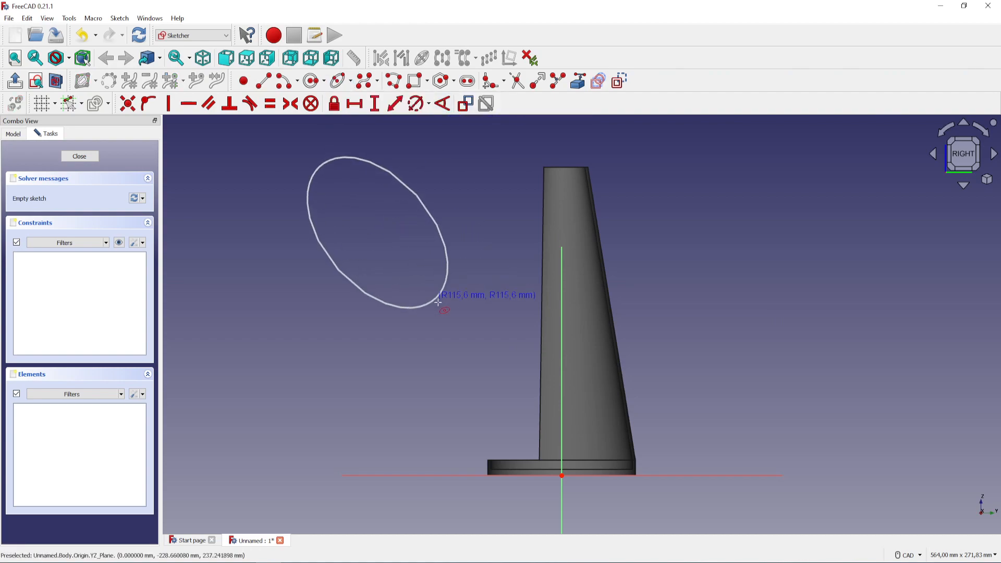
{"action": "left_click", "coordinate": [426, 344]}
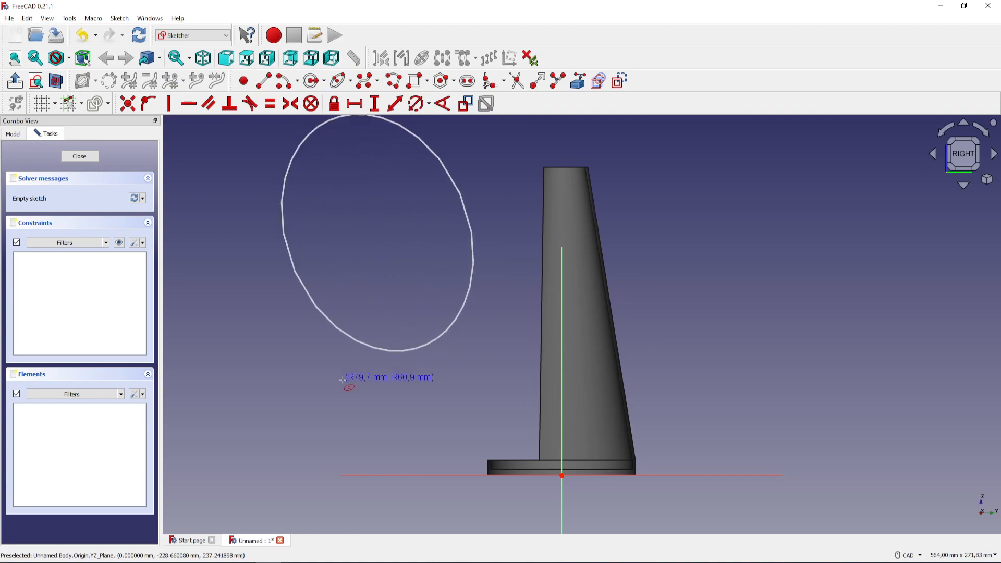
{"action": "left_click", "coordinate": [362, 381]}
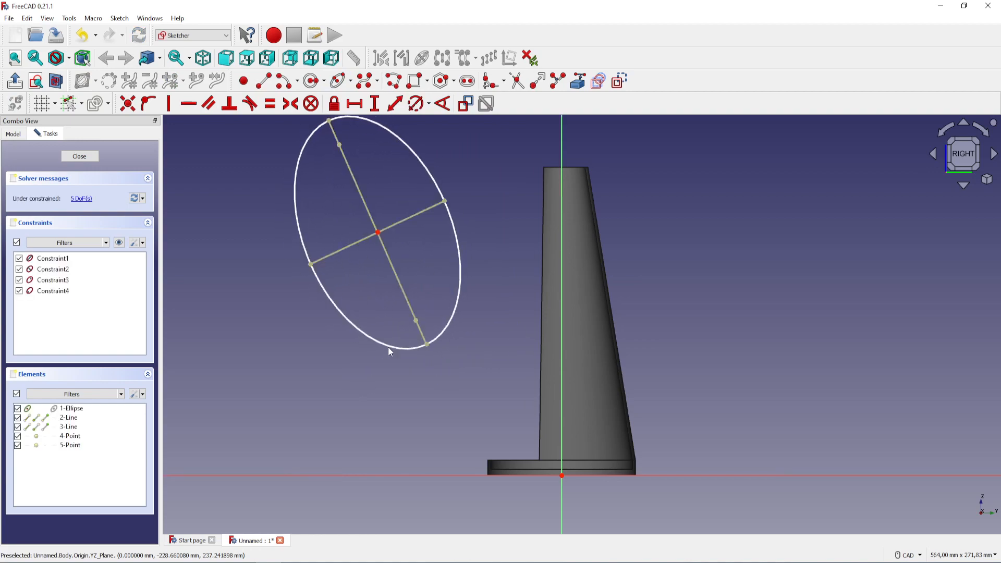
Step: Move the ellipse over the open front of the loft and reshape it taller and steeper, with its lower end just above the base
{"action": "left_click_drag", "start_coordinate": [378, 232], "coordinate": [514, 340]}
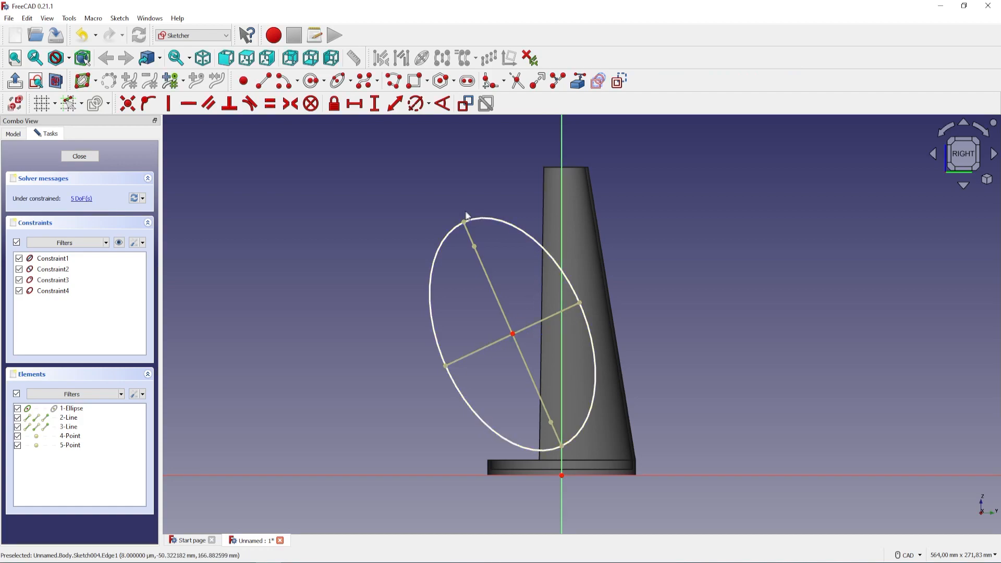
{"action": "left_click_drag", "start_coordinate": [464, 222], "coordinate": [479, 181]}
{"action": "mouse_move", "coordinate": [601, 296]}
{"action": "left_mouse_down"}
{"action": "mouse_move", "coordinate": [541, 302]}
{"action": "mouse_move", "coordinate": [541, 313]}
{"action": "left_mouse_up"}
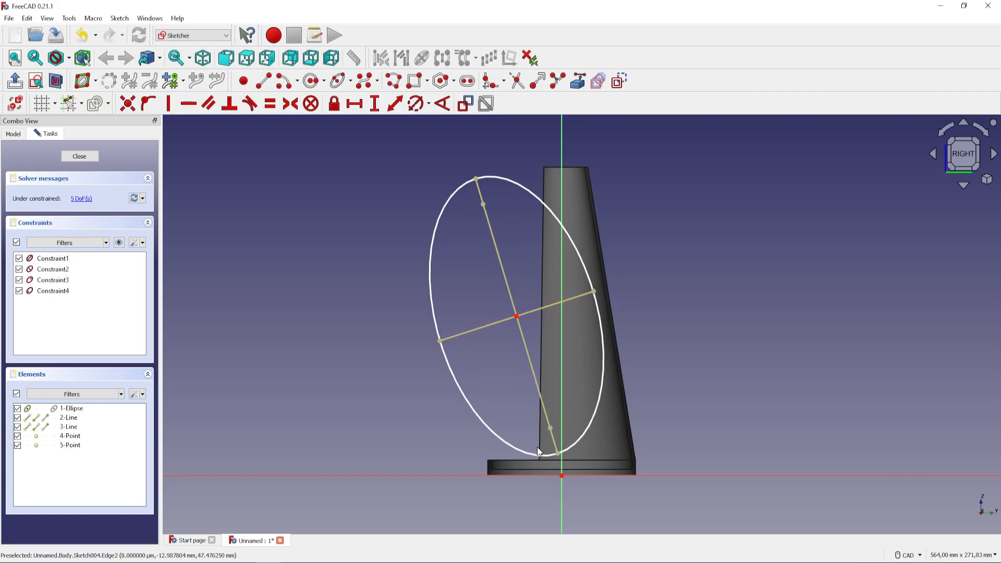
Step: Sketch a horizontal line about 12 mm long inside the lower end of the ellipse
{"action": "scroll", "coordinate": [556, 470], "scroll_direction": "up", "scroll_amount": 6}
{"action": "scroll", "coordinate": [556, 481], "scroll_direction": "up", "scroll_amount": 3}
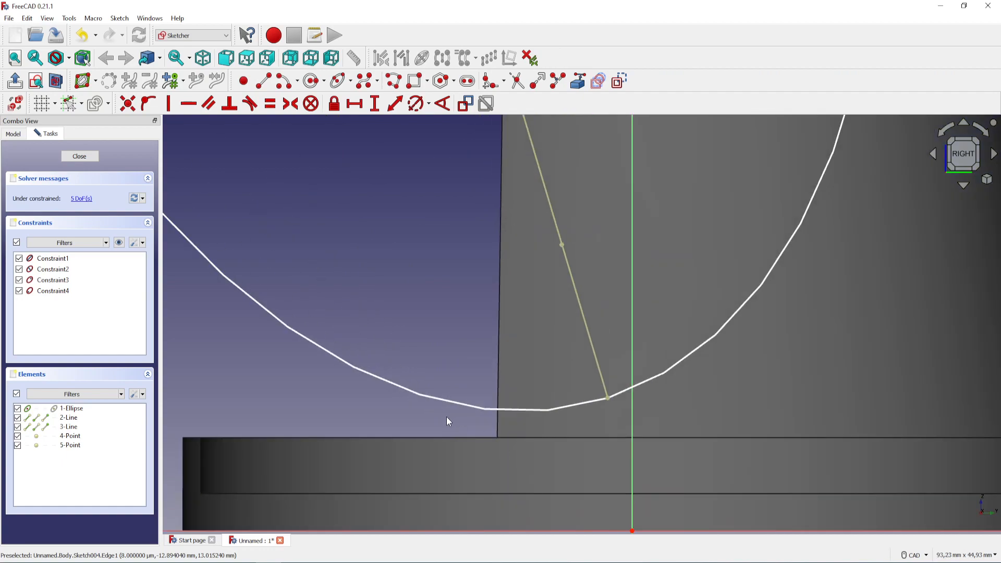
{"action": "left_click", "coordinate": [264, 81]}
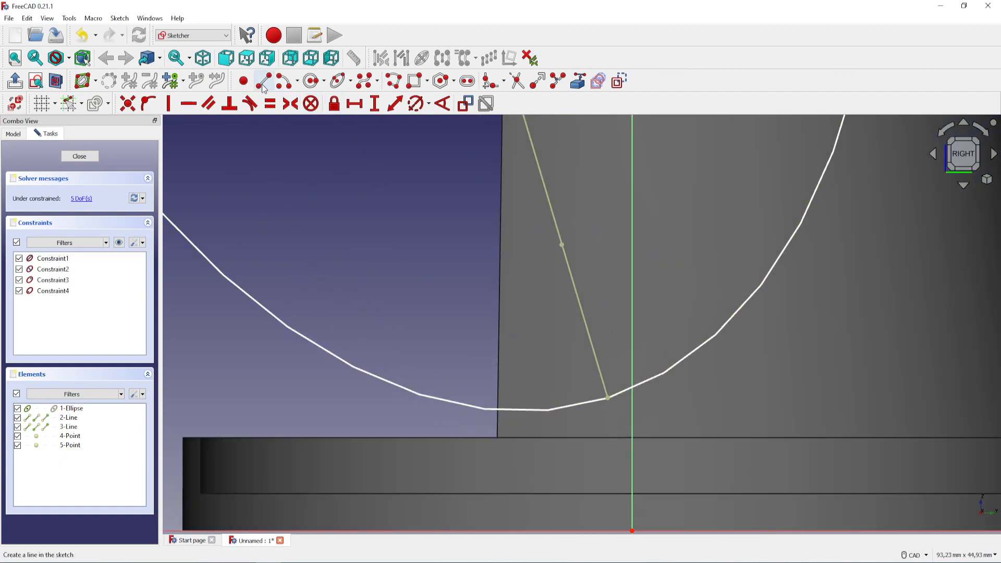
{"action": "left_click", "coordinate": [426, 345]}
{"action": "left_click", "coordinate": [537, 346]}
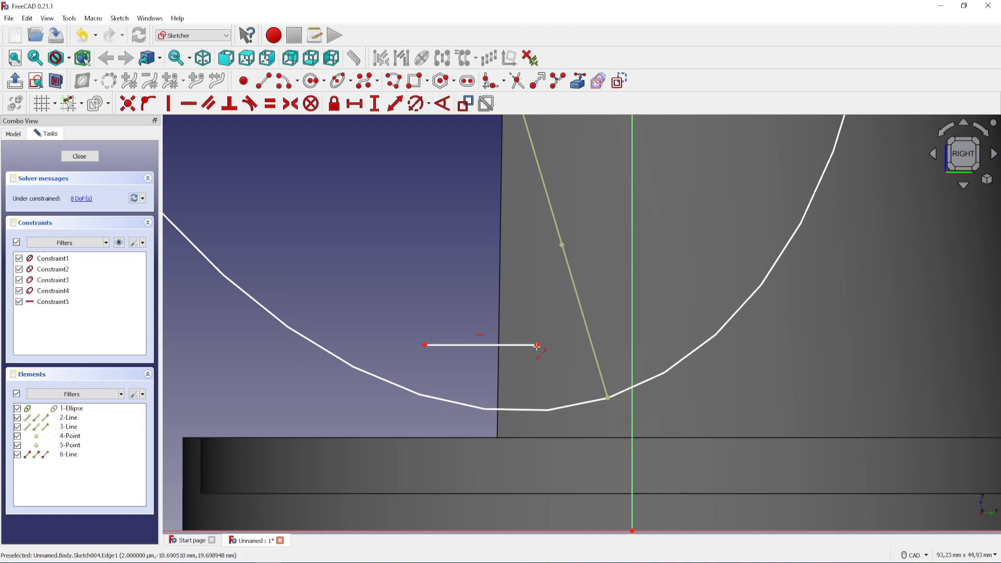
{"action": "key", "text": "Escape"}
Step: Constrain both endpoints of the horizontal line onto the ellipse and widen the line toward the front
{"action": "left_click", "coordinate": [424, 345]}
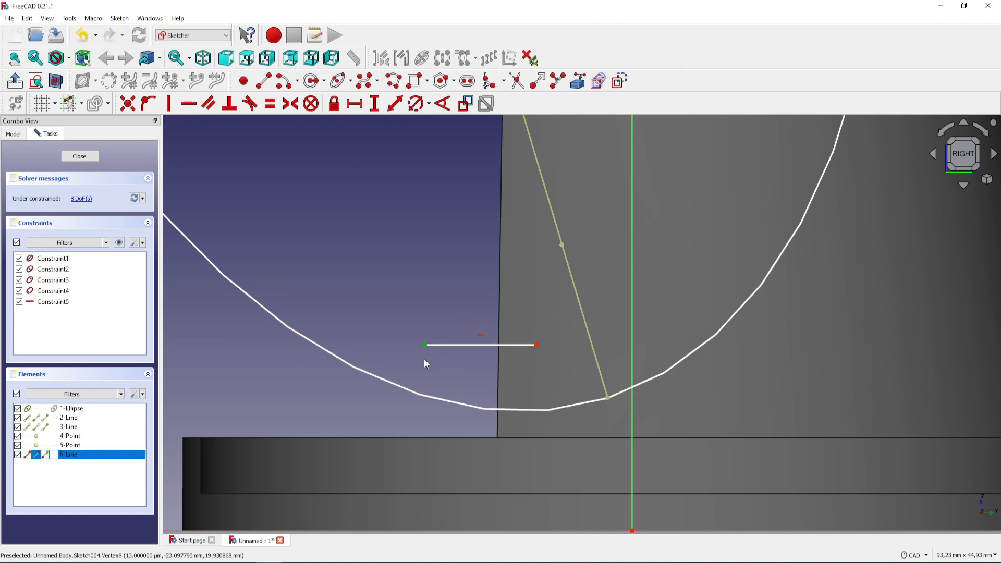
{"action": "left_click", "coordinate": [412, 392]}
{"action": "left_click", "coordinate": [147, 106]}
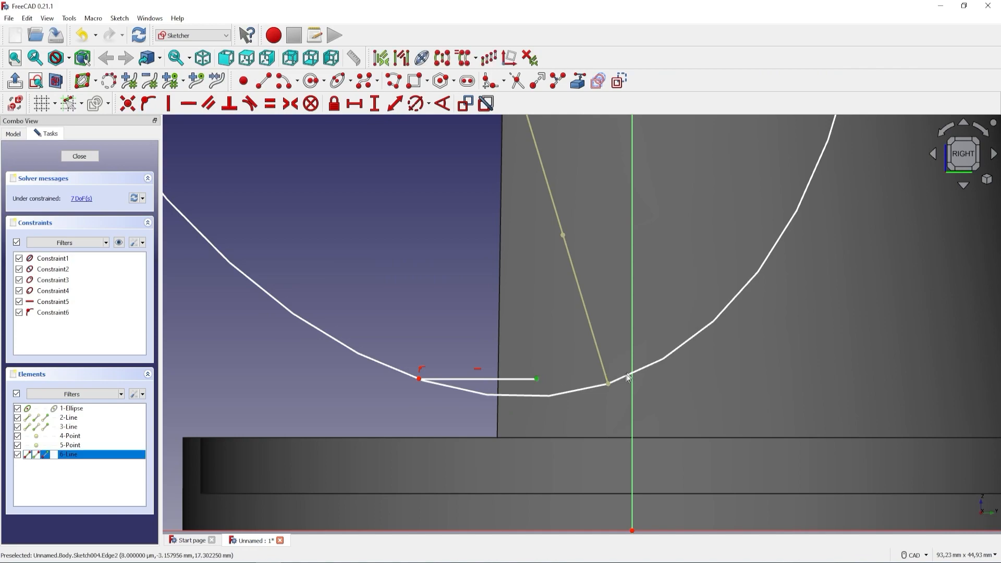
{"action": "left_click", "coordinate": [592, 387]}
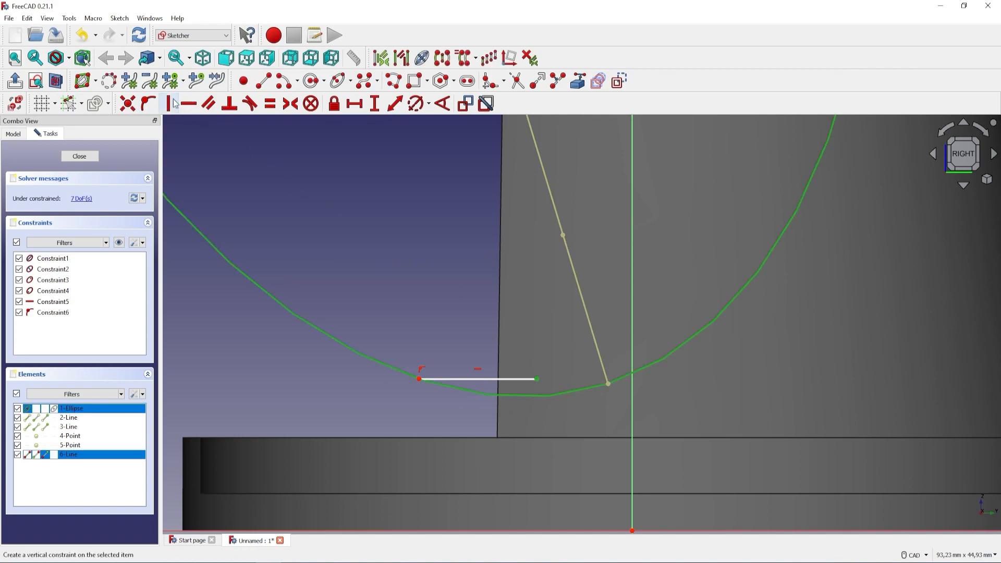
{"action": "left_click", "coordinate": [149, 103]}
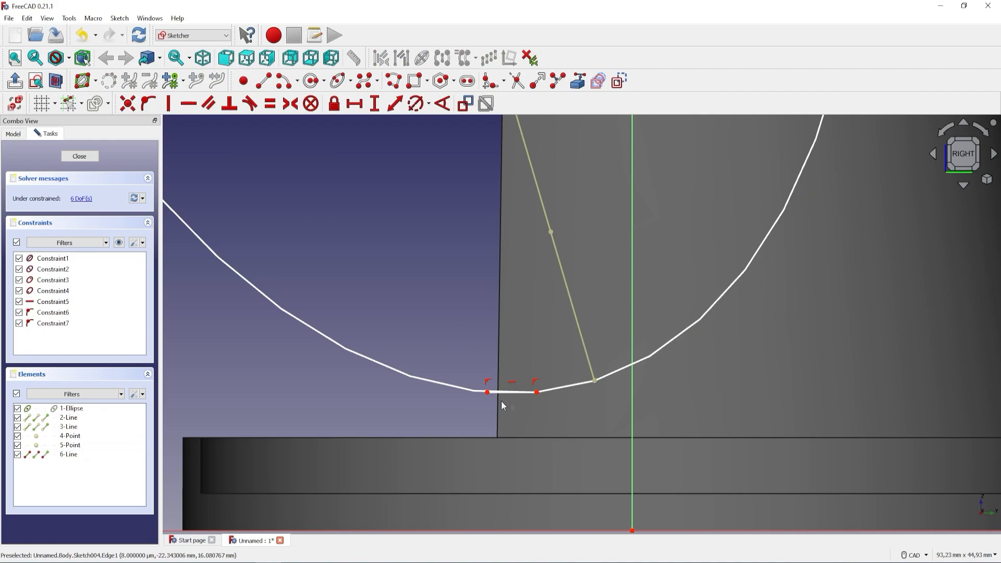
{"action": "left_click_drag", "start_coordinate": [494, 395], "coordinate": [418, 392]}
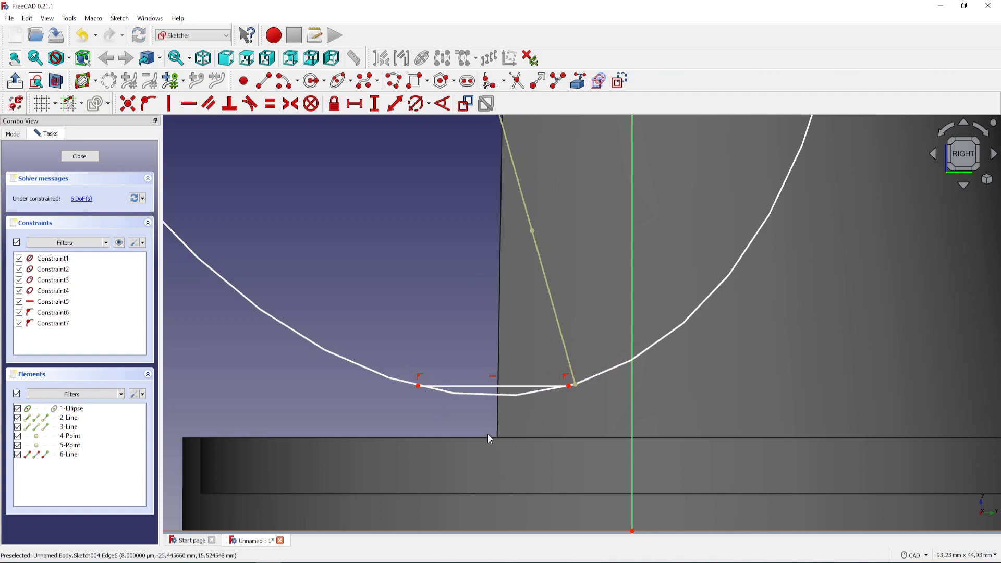
Step: Trim away the ellipse segment below the horizontal line
{"action": "scroll", "coordinate": [480, 418], "scroll_direction": "up", "scroll_amount": 1}
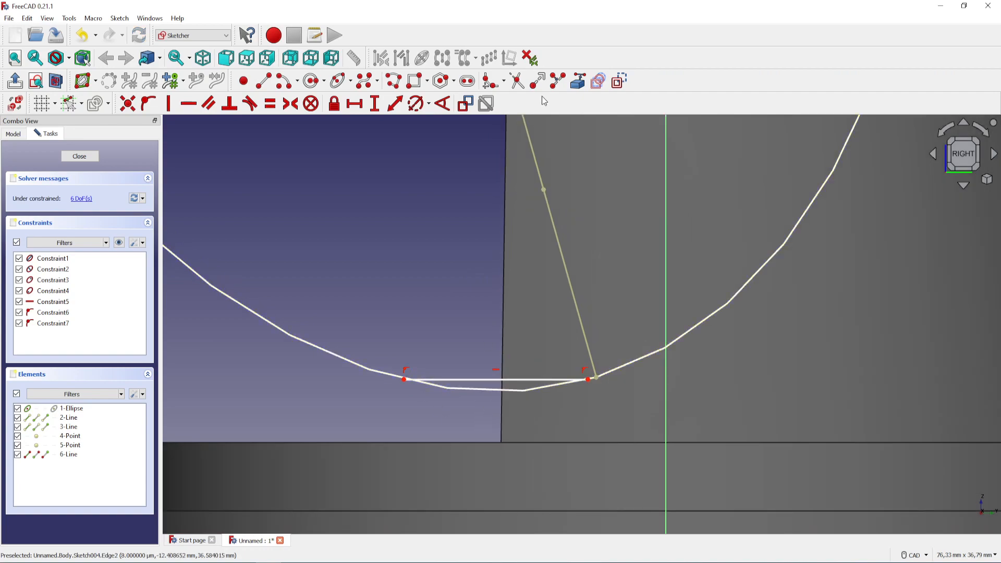
{"action": "left_click", "coordinate": [517, 81]}
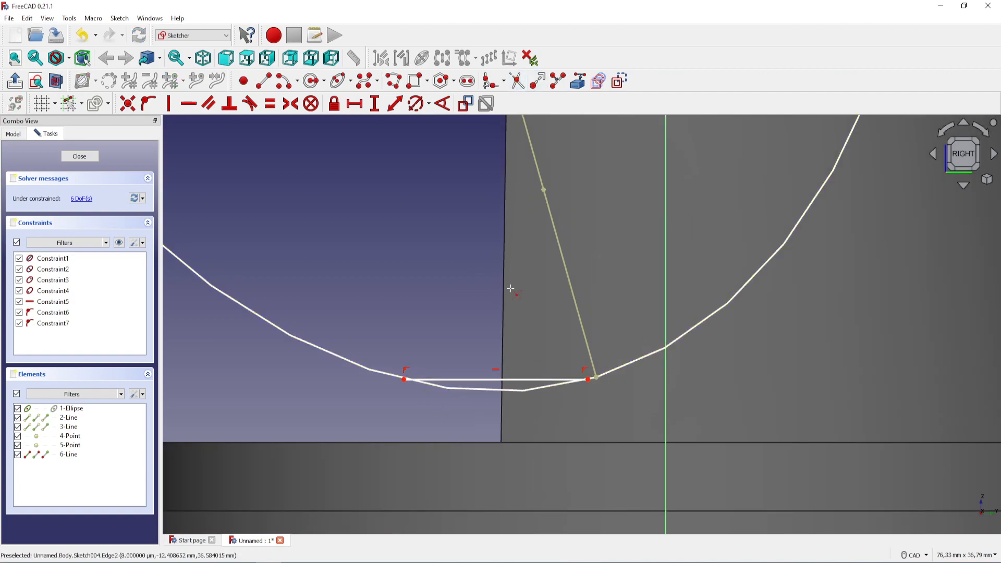
{"action": "left_click", "coordinate": [478, 392]}
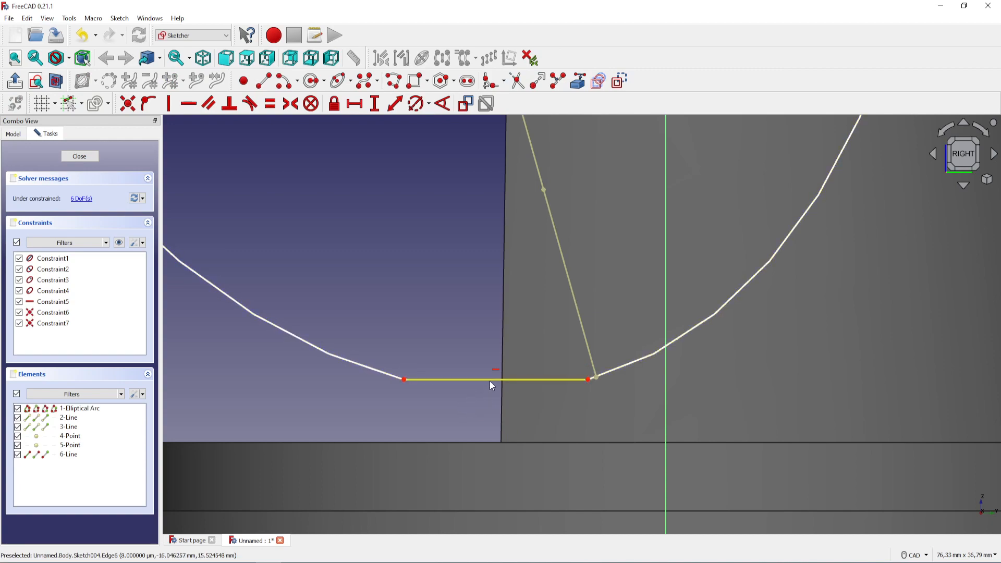
Step: Project the base's upper front edge as external geometry and constrain the horizontal line's front endpoint onto it
{"action": "middle_click_drag", "start_coordinate": [490, 381], "coordinate": [518, 432]}
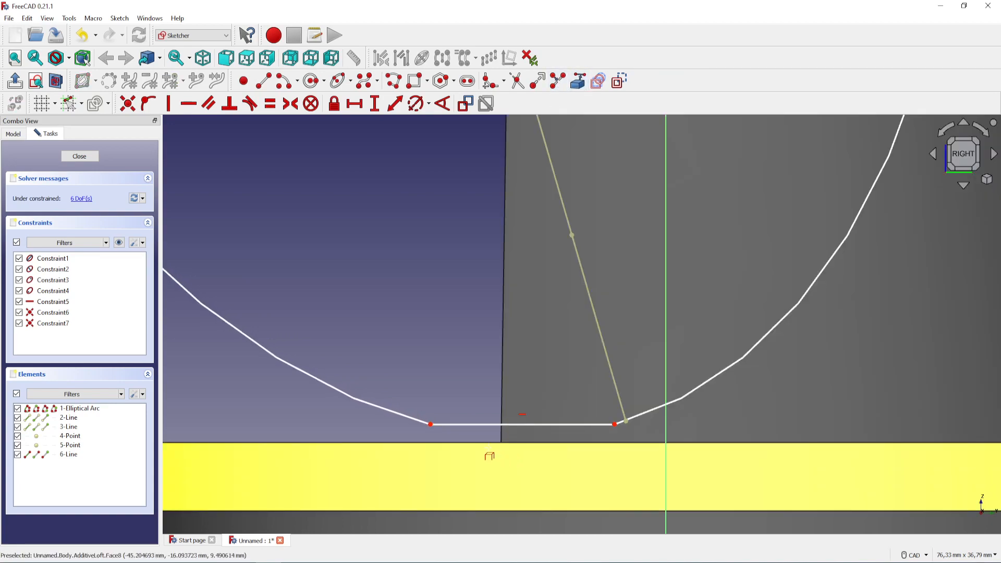
{"action": "left_click", "coordinate": [485, 444]}
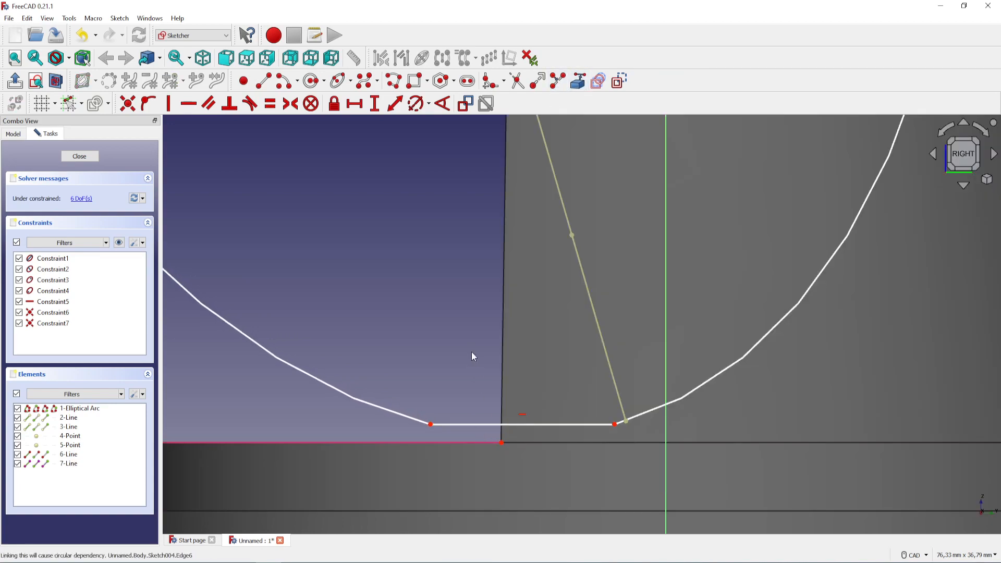
{"action": "left_click", "coordinate": [431, 424]}
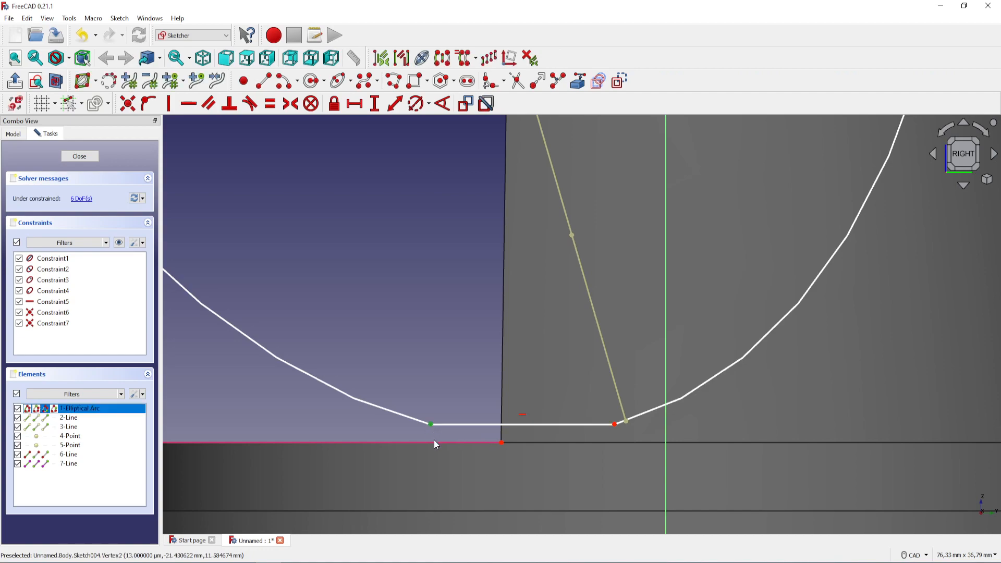
{"action": "left_click", "coordinate": [434, 443]}
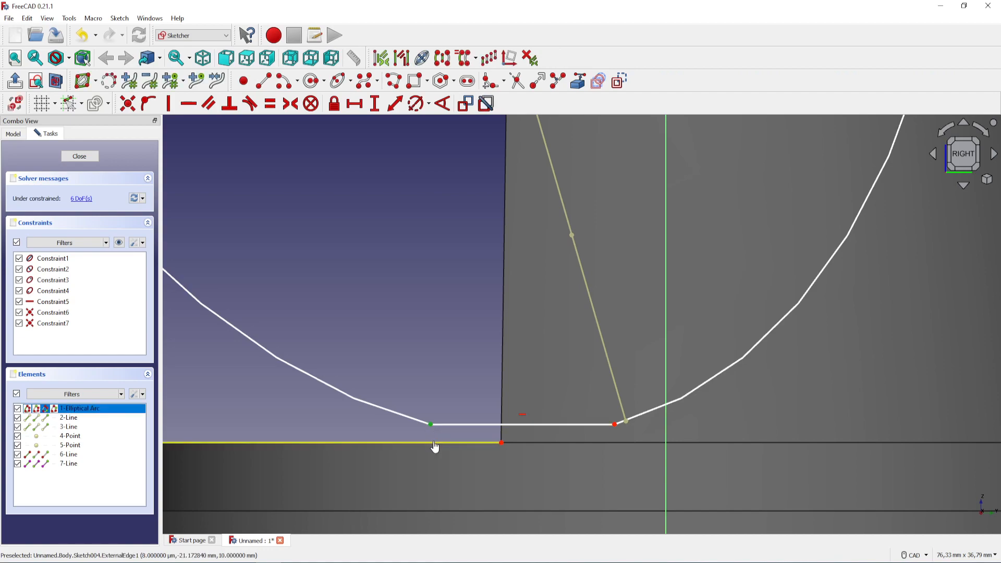
{"action": "left_click", "coordinate": [148, 103]}
Step: Fine-tune the ellipse by repositioning its rear minor-axis point and upper major-axis point so the curve spans most of the loft's height
{"action": "scroll", "coordinate": [468, 370], "scroll_direction": "down", "scroll_amount": 5}
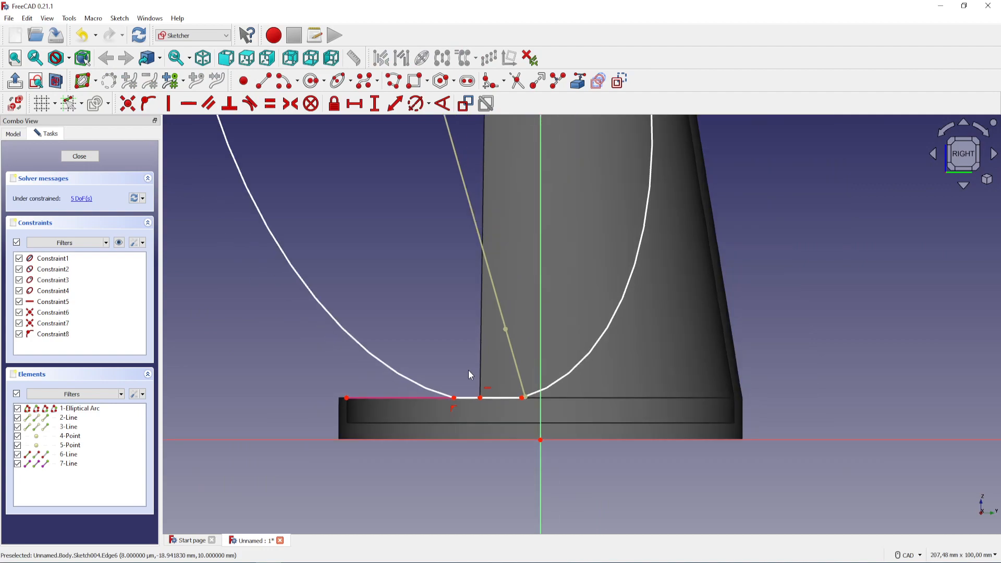
{"action": "middle_click_drag", "start_coordinate": [496, 307], "coordinate": [514, 438]}
{"action": "scroll", "coordinate": [514, 438], "scroll_direction": "down", "scroll_amount": 4}
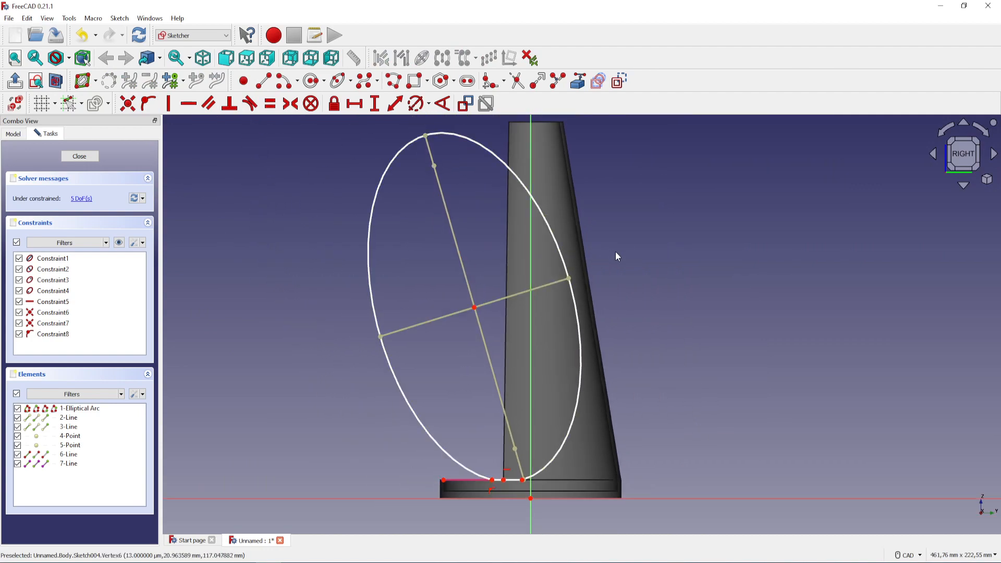
{"action": "middle_click_drag", "start_coordinate": [616, 251], "coordinate": [624, 287]}
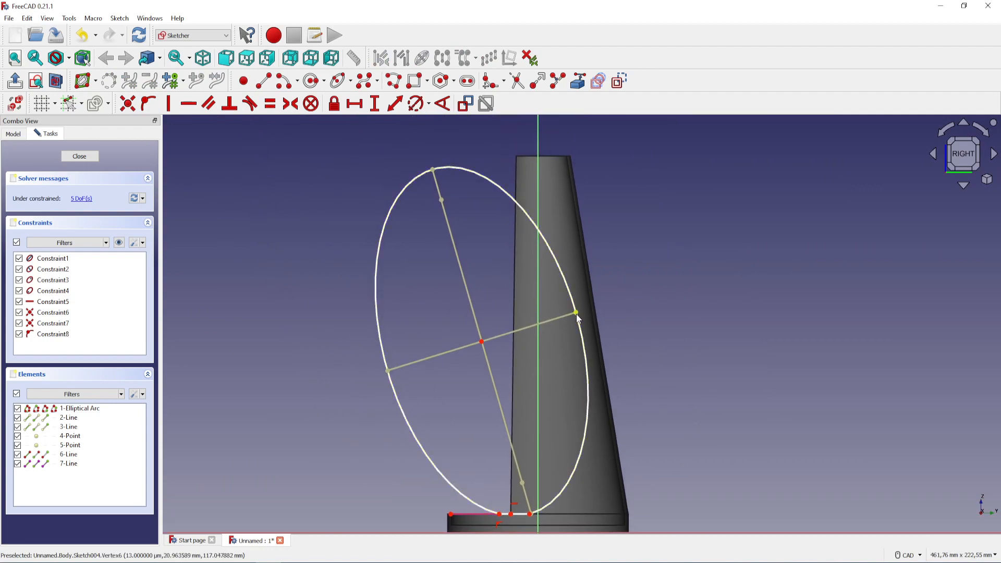
{"action": "left_click_drag", "start_coordinate": [576, 314], "coordinate": [579, 315]}
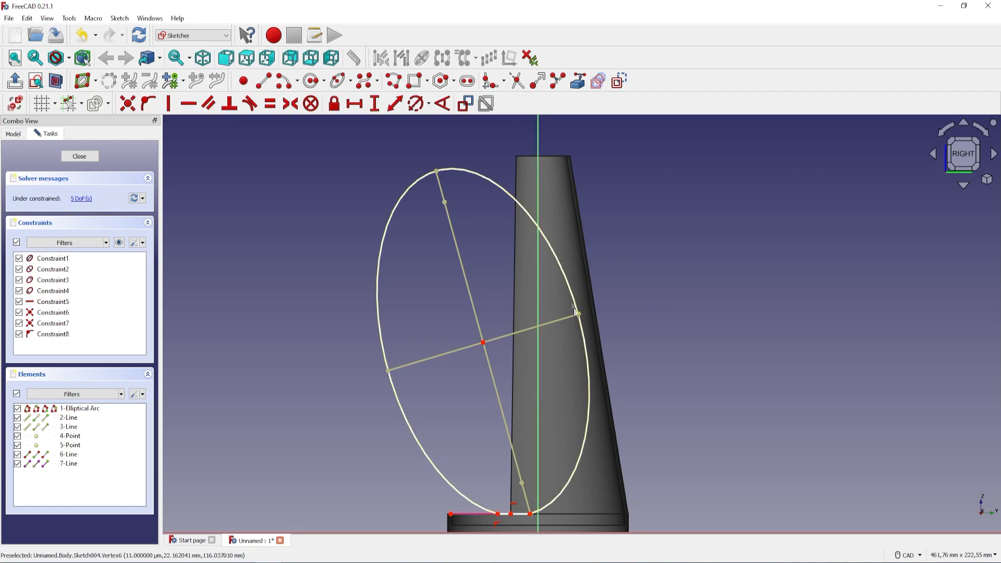
{"action": "left_click_drag", "start_coordinate": [436, 170], "coordinate": [428, 159]}
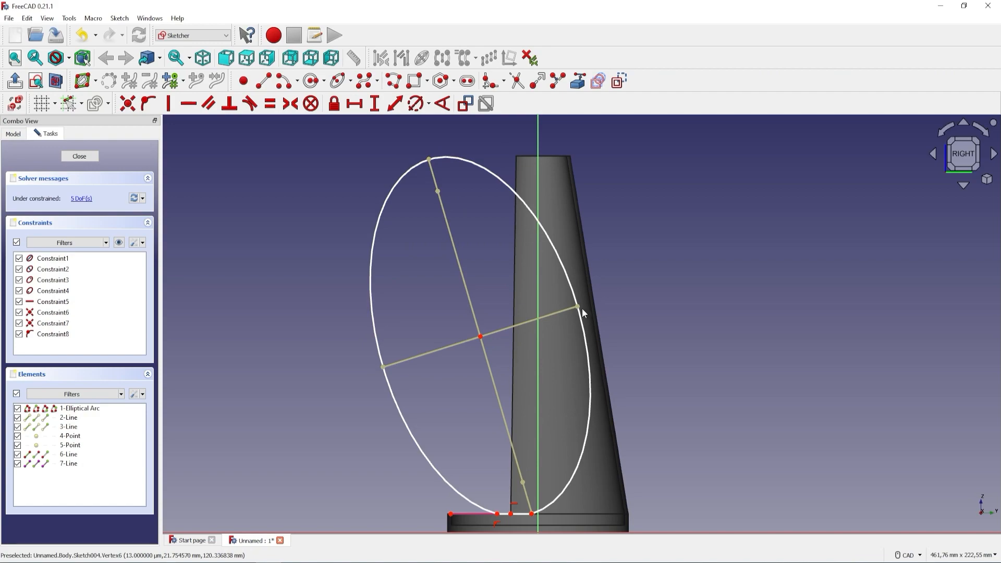
{"action": "left_click_drag", "start_coordinate": [578, 311], "coordinate": [579, 315]}
{"action": "scroll", "coordinate": [682, 442], "scroll_direction": "down", "scroll_amount": 2}
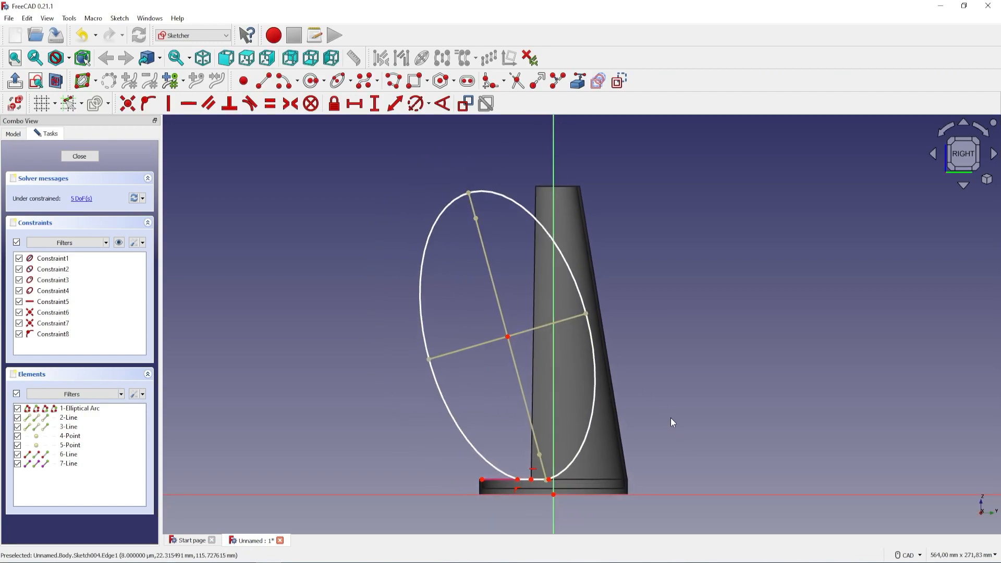
Step: Highlight the sketch's under-constrained elements, close the sketch, and view its position on the loft from the front and at an angle
{"action": "left_click", "coordinate": [90, 202]}
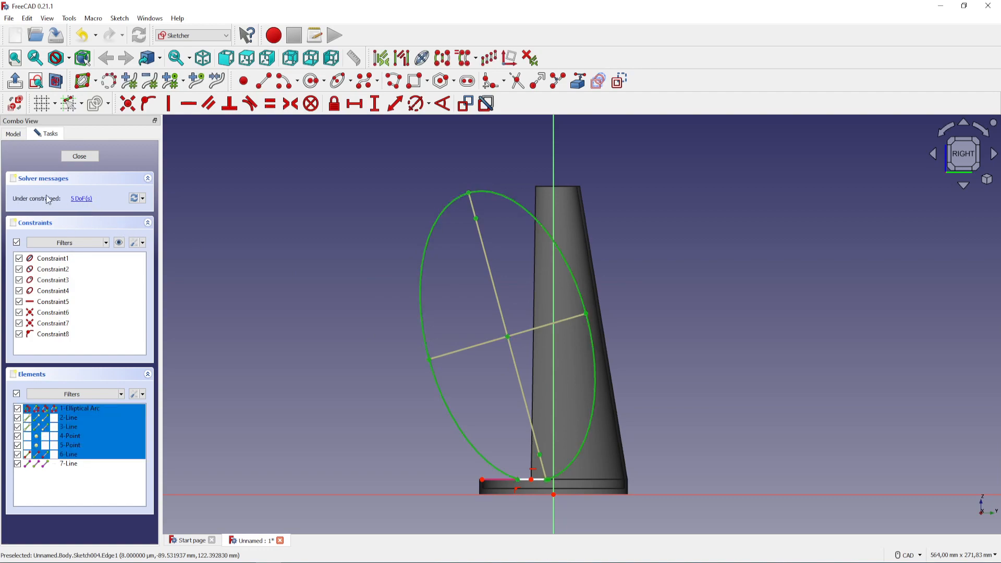
{"action": "left_click", "coordinate": [89, 156]}
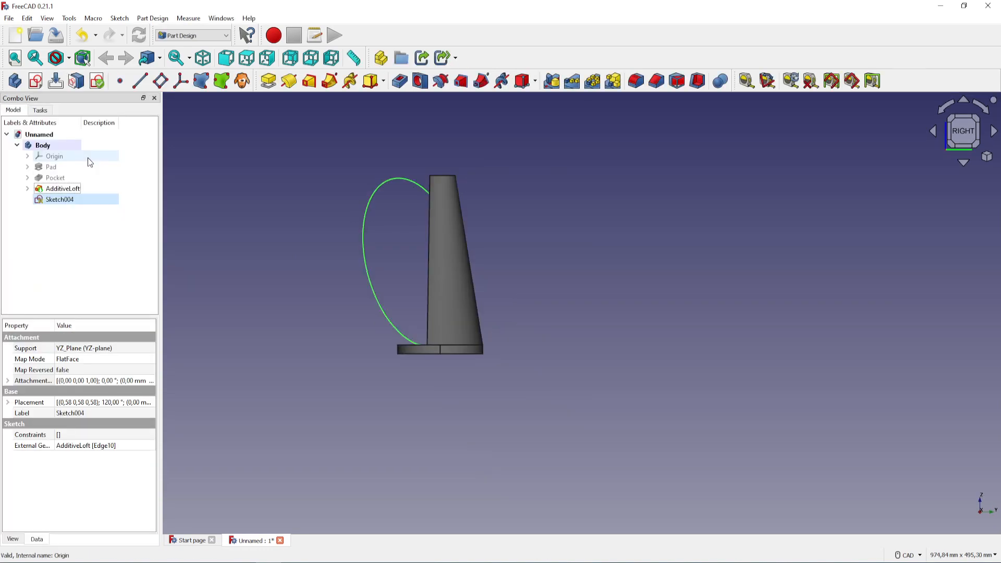
{"action": "middle_click_drag", "start_coordinate": [263, 269], "coordinate": [341, 323]}
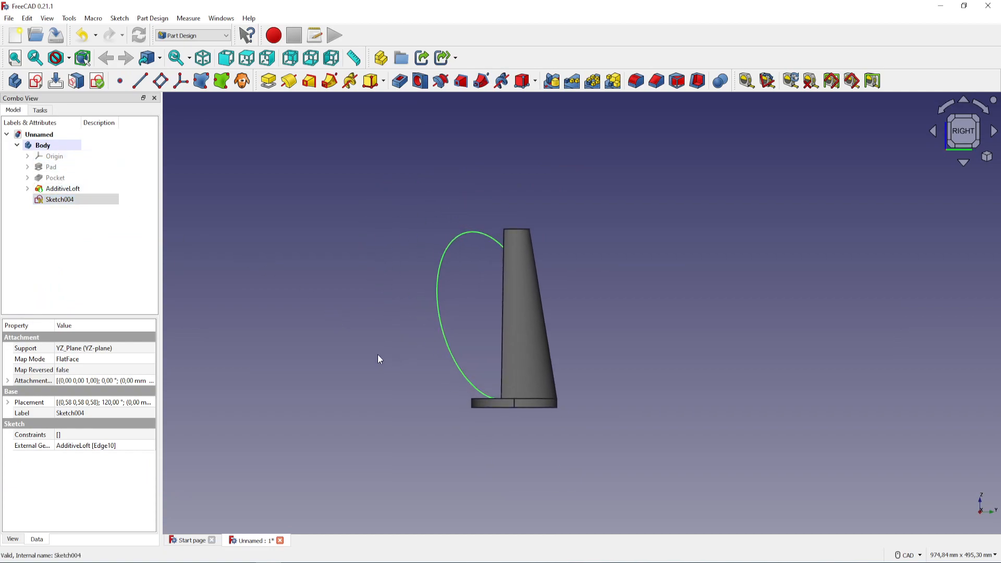
{"action": "middle_click_drag", "start_coordinate": [377, 359], "coordinate": [606, 360]}
{"action": "left_click", "coordinate": [970, 139]}
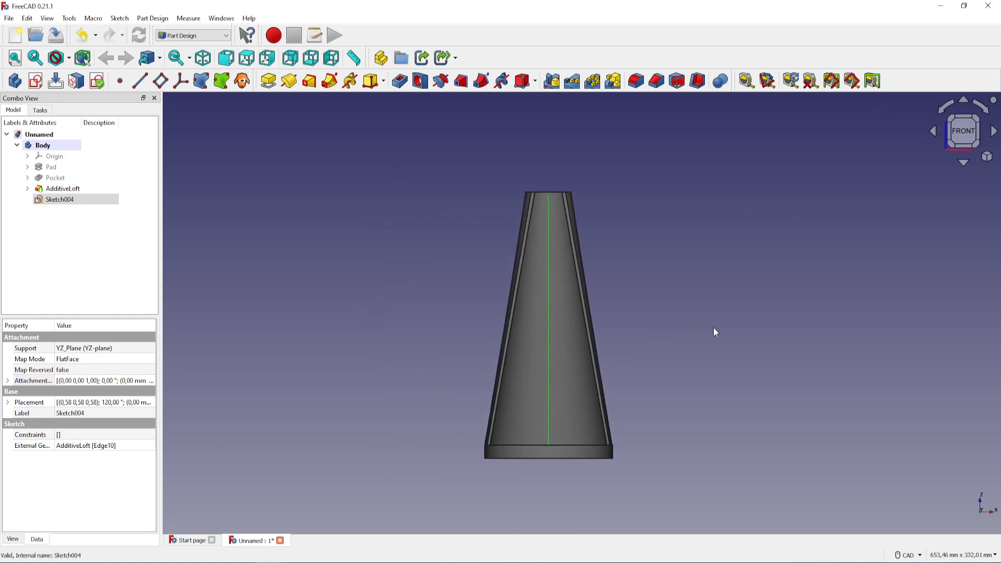
{"action": "middle_click_drag", "start_coordinate": [715, 331], "coordinate": [643, 336]}
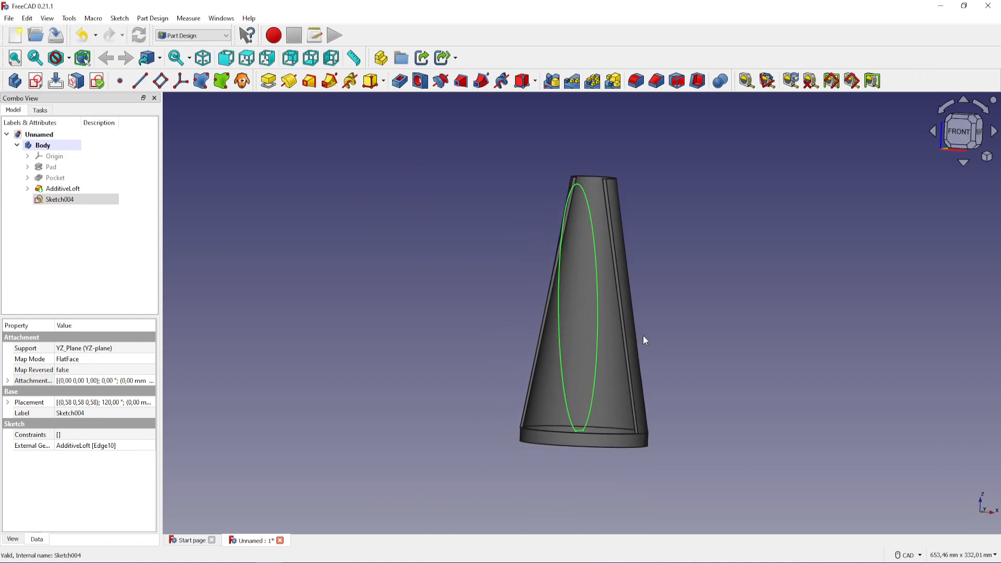
Step: Pocket the ellipse sketch through all, symmetric to the plane, to cut a curved opening in both sides of the loft
{"action": "left_click", "coordinate": [400, 81]}
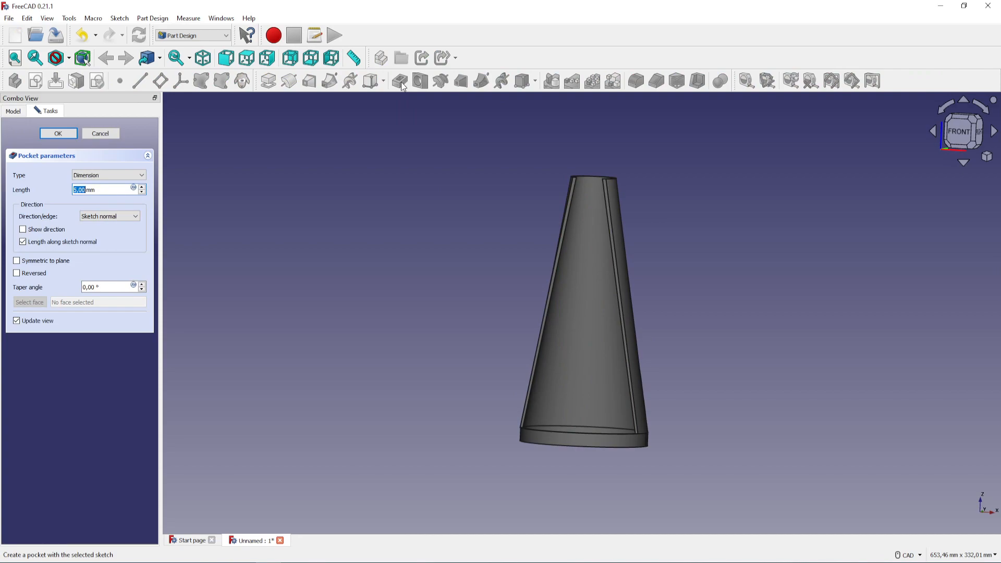
{"action": "left_click", "coordinate": [110, 175]}
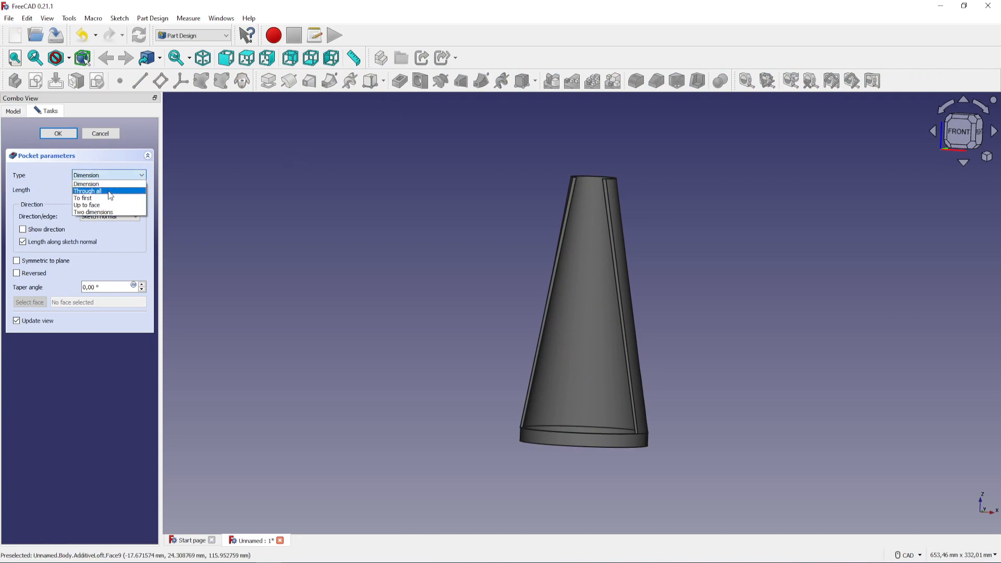
{"action": "left_click", "coordinate": [111, 191]}
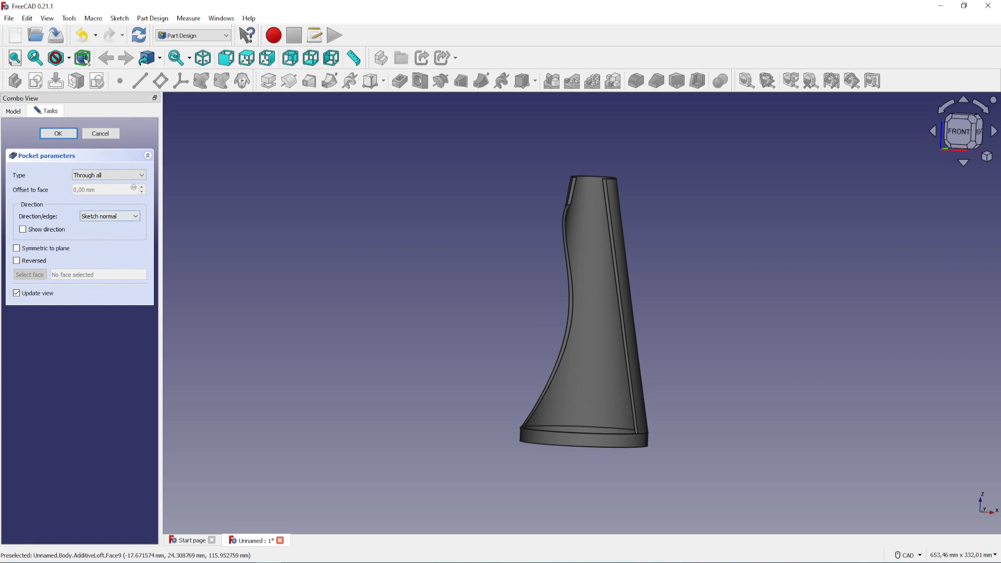
{"action": "left_click", "coordinate": [42, 250]}
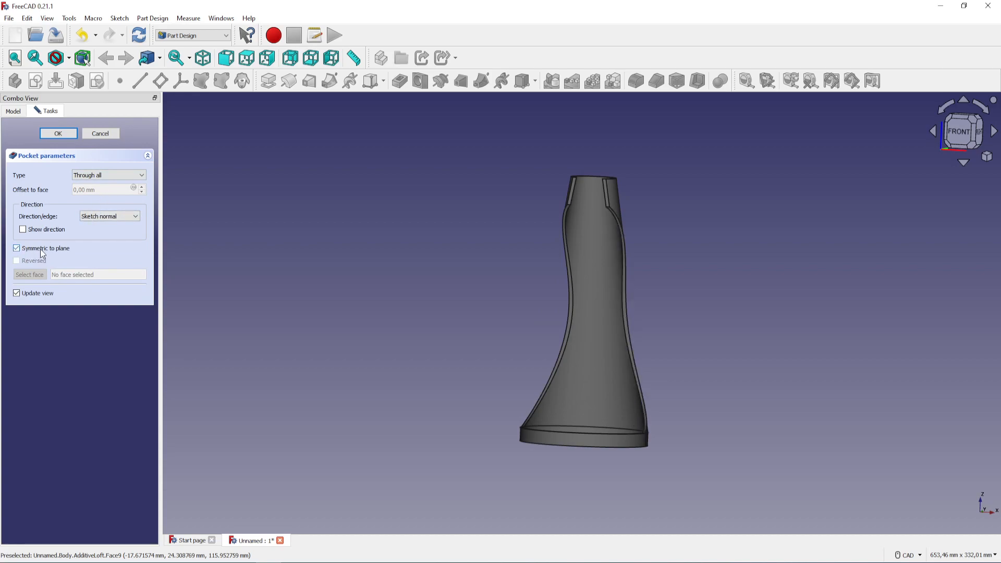
{"action": "middle_click_drag", "start_coordinate": [666, 333], "coordinate": [448, 337]}
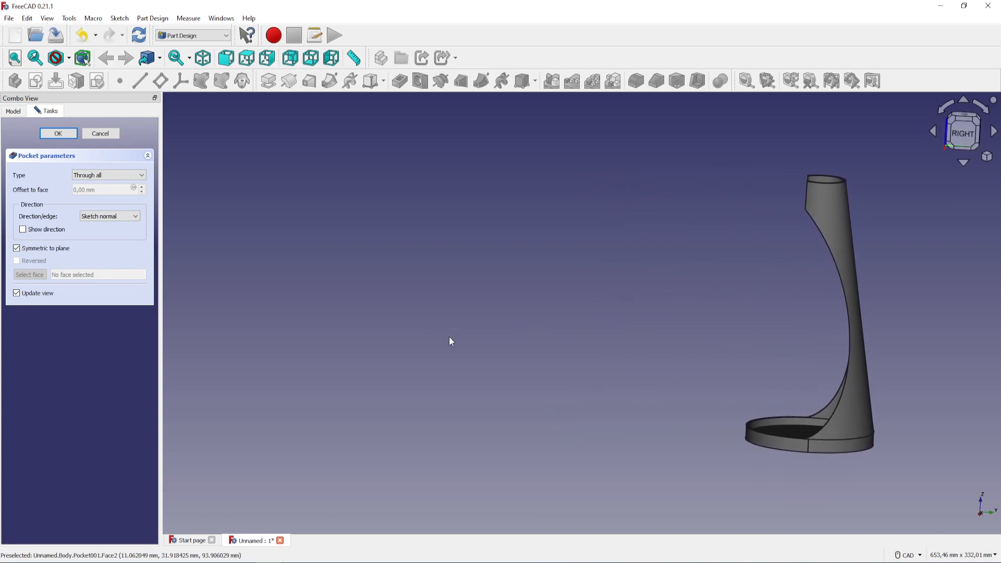
{"action": "middle_click_drag", "start_coordinate": [694, 323], "coordinate": [718, 327]}
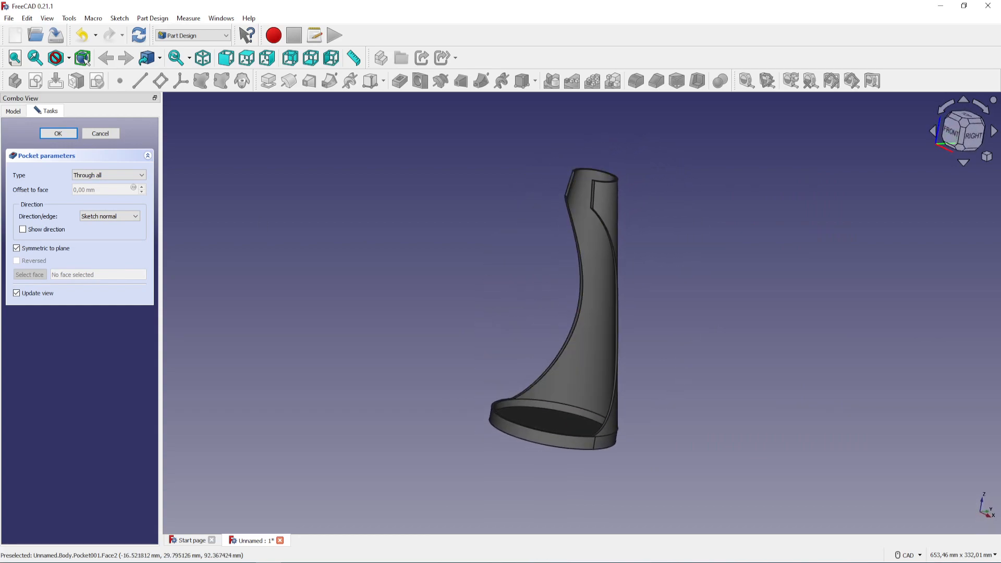
{"action": "left_click", "coordinate": [58, 134]}
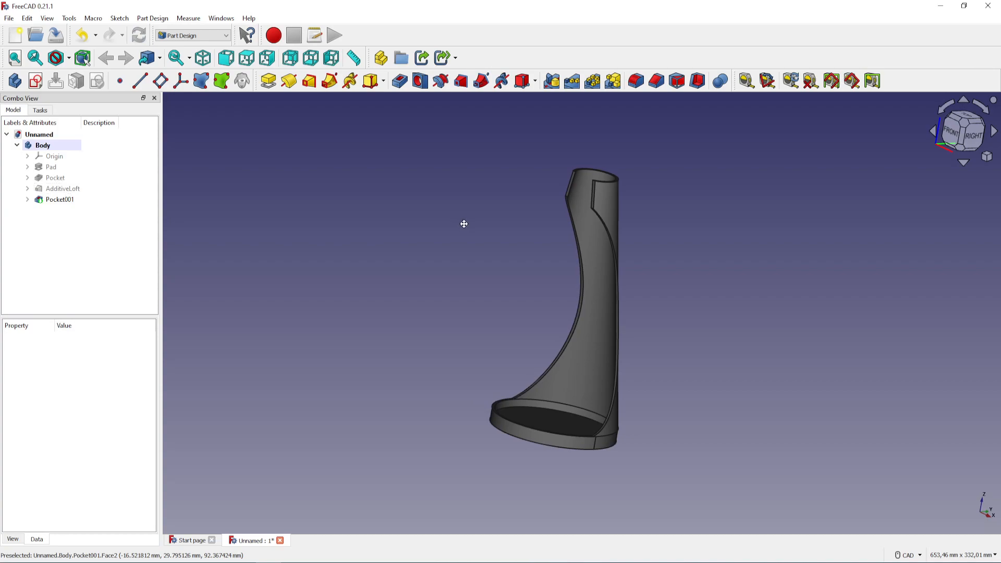
Step: Start an equal-distance chamfer on the outer edge of the loft's top rim, trying 2 mm and returning the size to 1 mm
{"action": "middle_click_drag", "start_coordinate": [465, 224], "coordinate": [509, 232]}
{"action": "scroll", "coordinate": [536, 183], "scroll_direction": "up", "scroll_amount": 5}
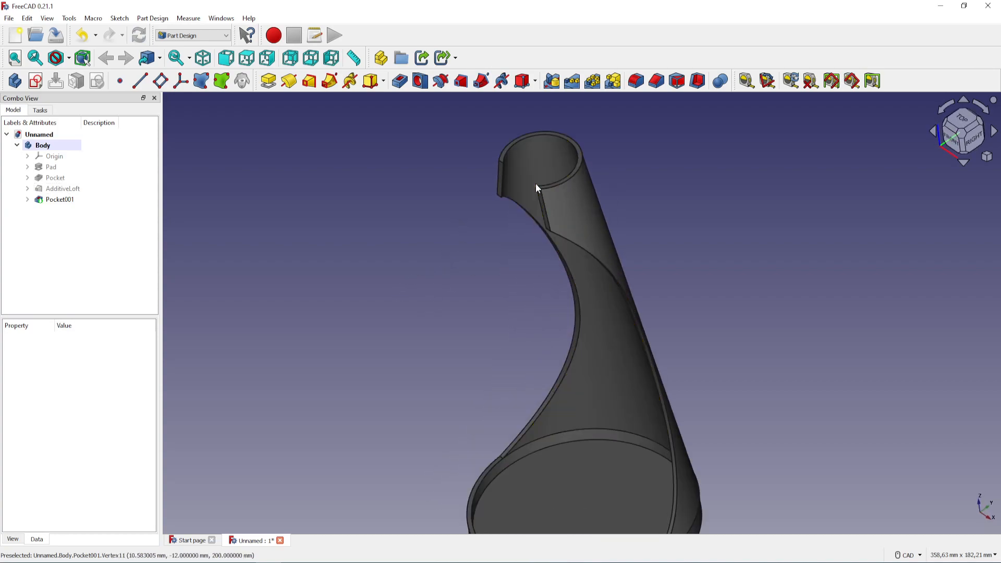
{"action": "scroll", "coordinate": [496, 238], "scroll_direction": "up", "scroll_amount": 4}
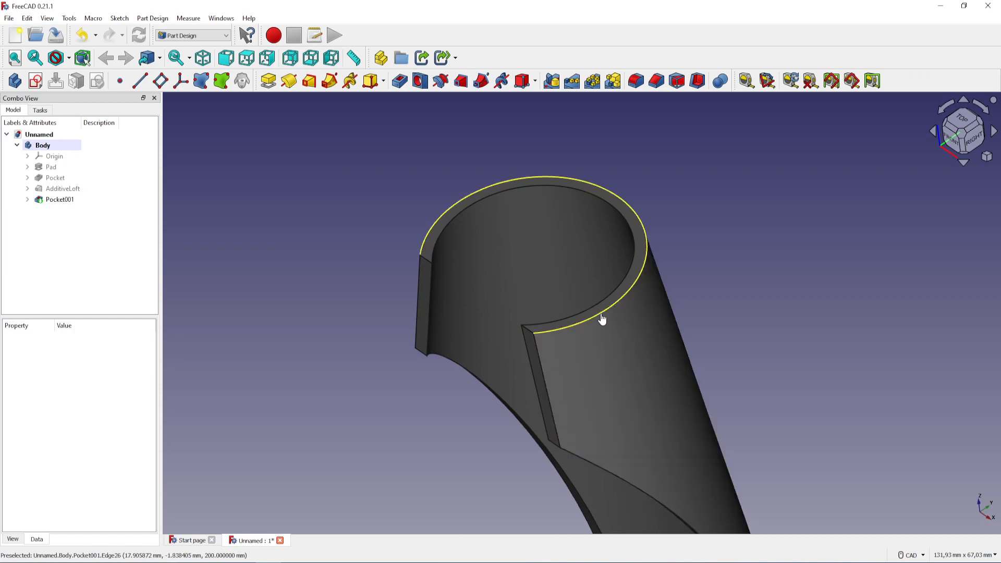
{"action": "left_click", "coordinate": [601, 314]}
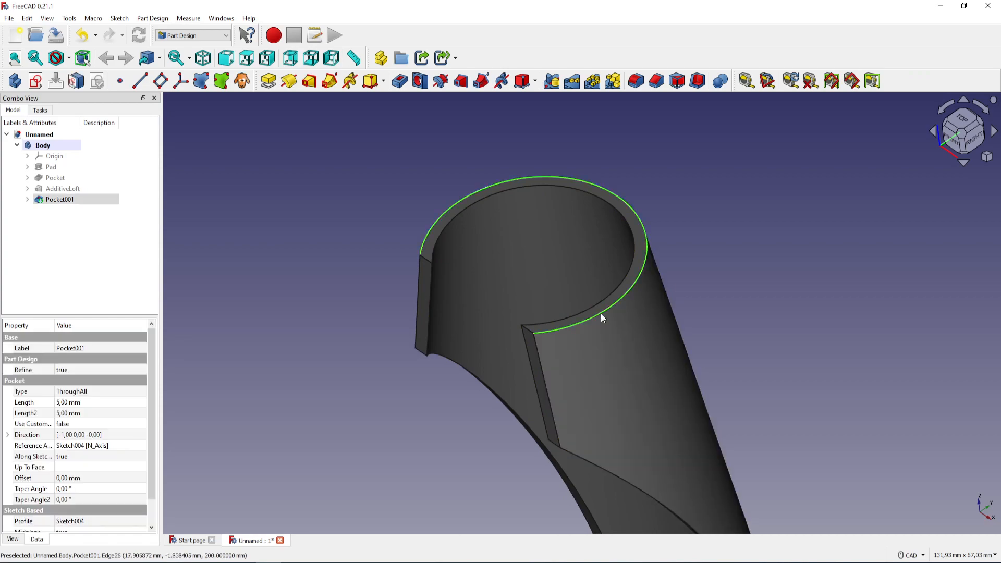
{"action": "left_click", "coordinate": [660, 83]}
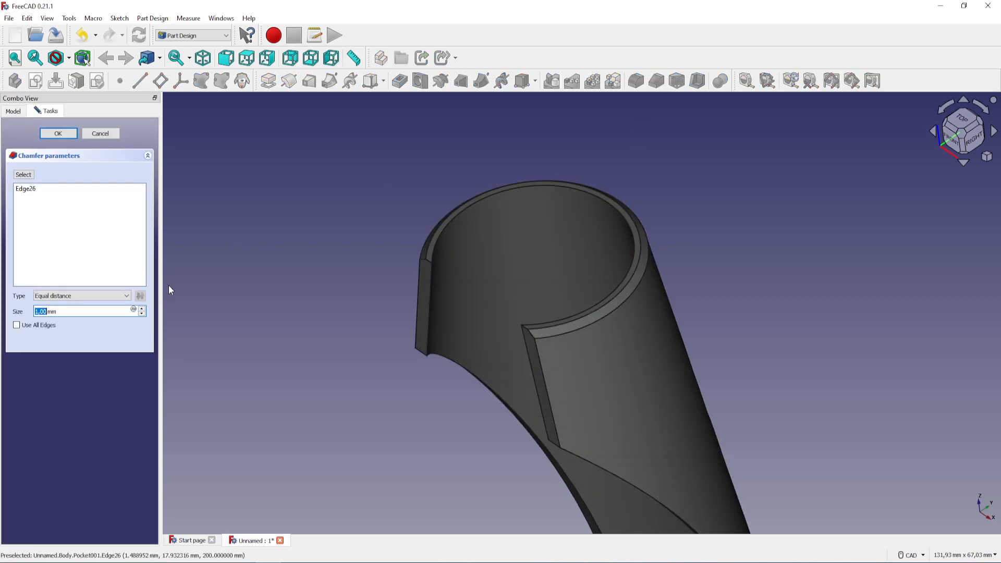
{"action": "left_click", "coordinate": [142, 309]}
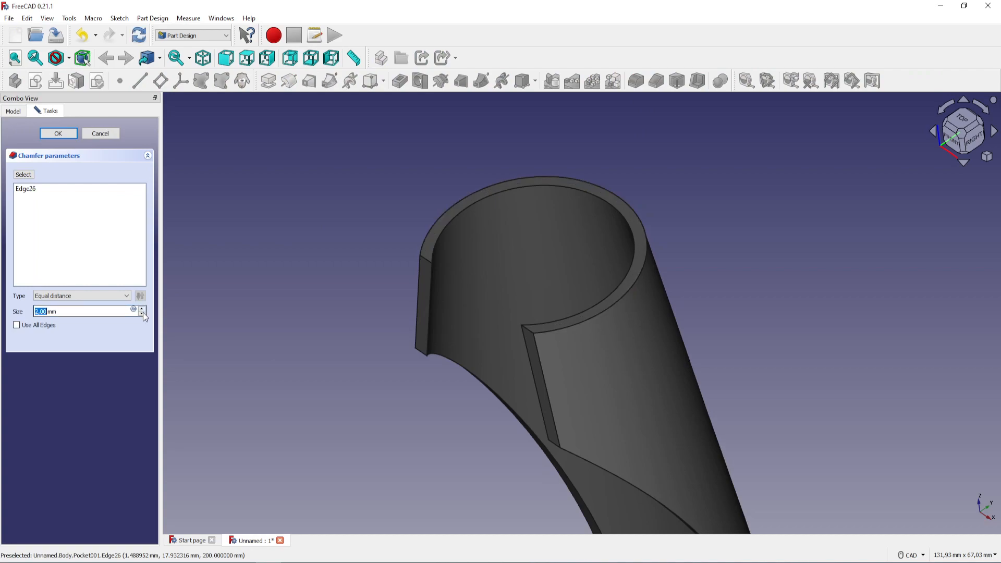
{"action": "left_click", "coordinate": [142, 313]}
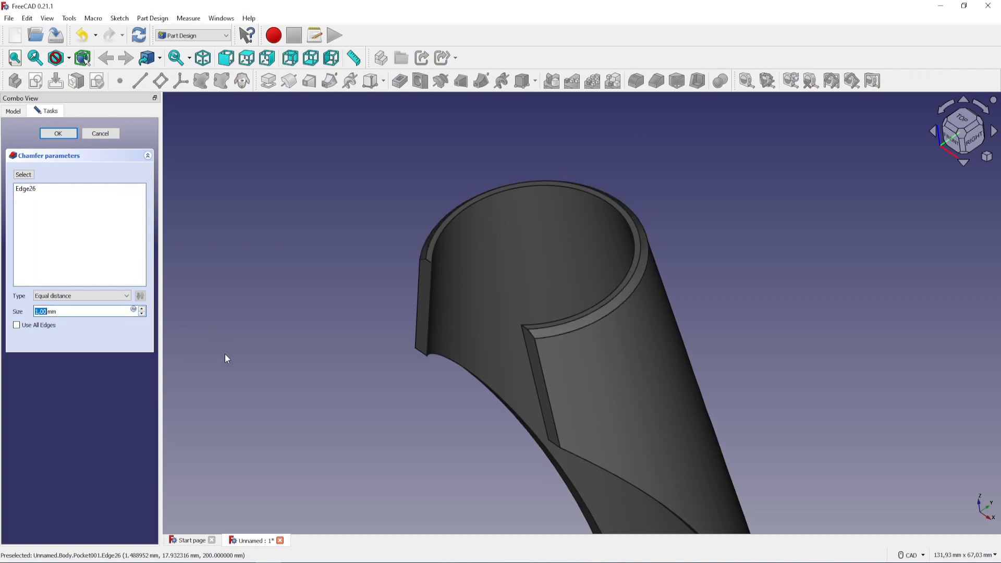
Step: Set the top rim chamfer's size to 1.8 mm, accept it, and inspect the finished part from the front
{"action": "middle_click_drag", "start_coordinate": [542, 385], "coordinate": [728, 389]}
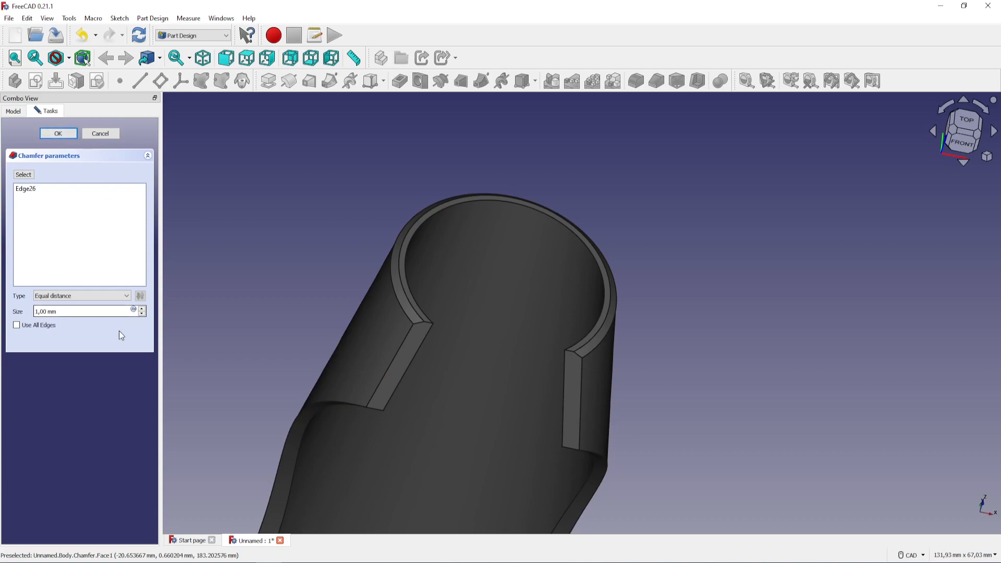
{"action": "key", "text": "BackSpace"}
{"action": "type", "text": "8"}
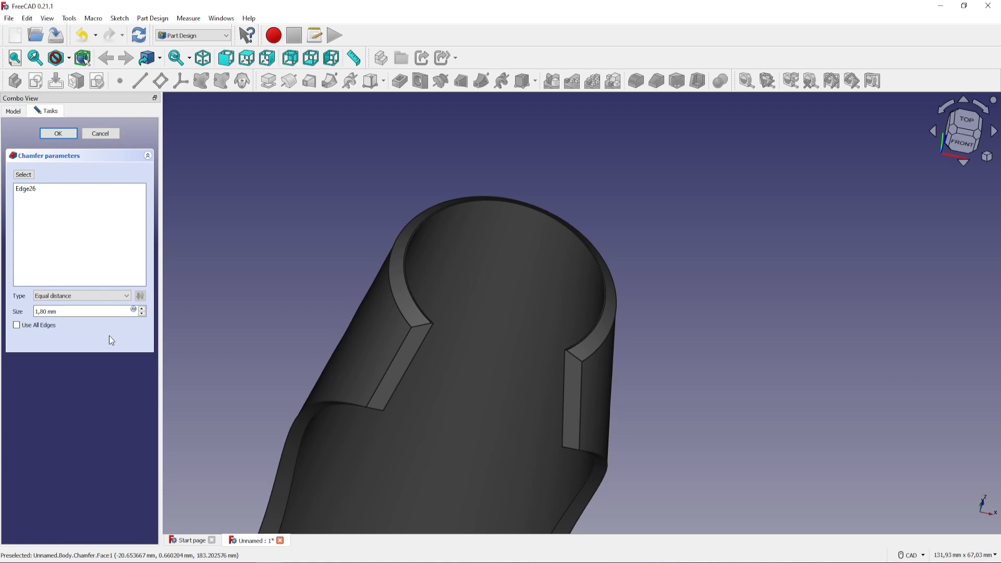
{"action": "left_click", "coordinate": [64, 135]}
{"action": "middle_click_drag", "start_coordinate": [682, 302], "coordinate": [621, 273]}
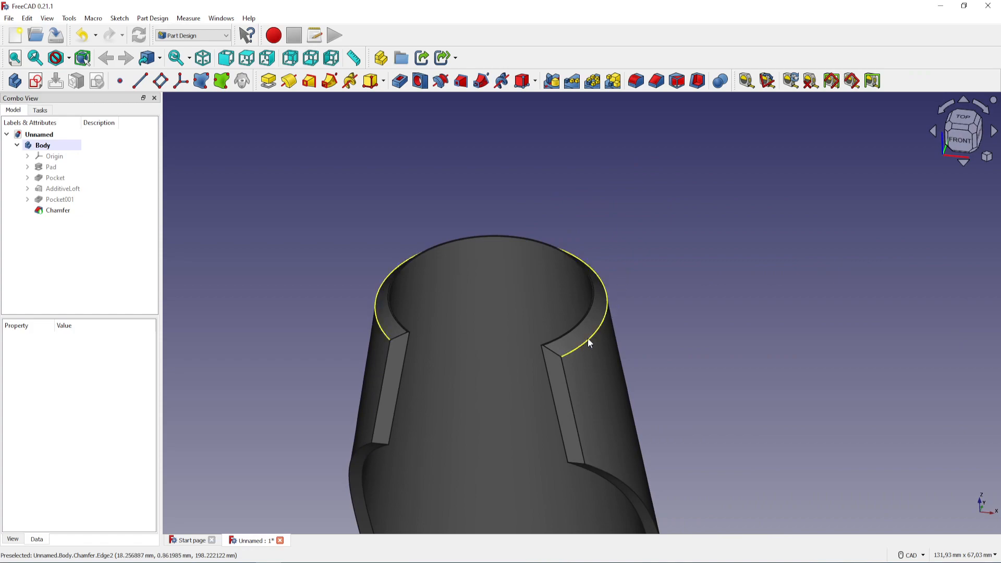
{"action": "scroll", "coordinate": [559, 375], "scroll_direction": "down", "scroll_amount": 5}
{"action": "middle_click_drag", "start_coordinate": [559, 376], "coordinate": [595, 257]}
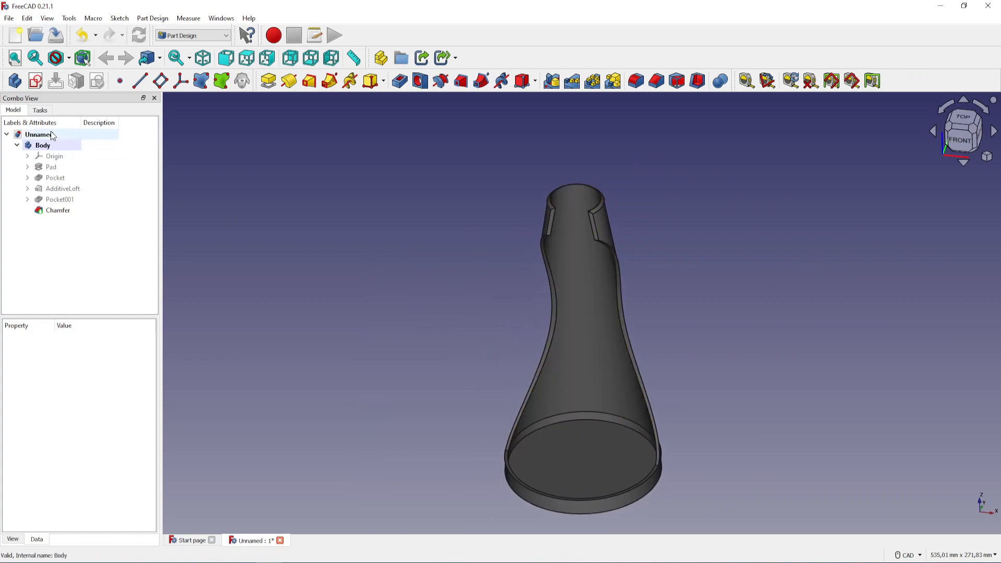
Step: Switch to the Mesh workbench and create a mesh from the whole body using the standard tessellation with 0.10 mm surface deviation
{"action": "left_click", "coordinate": [17, 145]}
{"action": "left_click", "coordinate": [48, 144]}
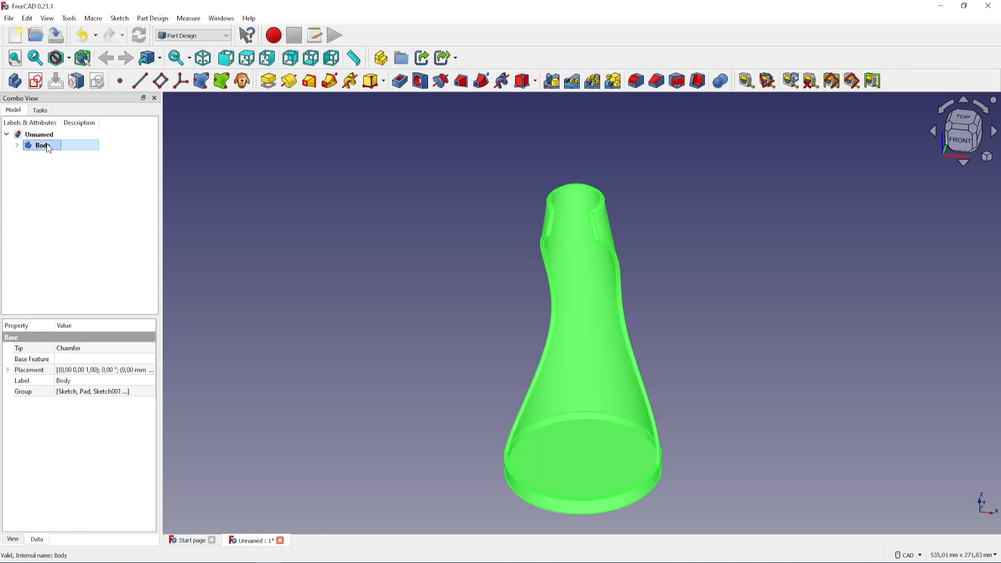
{"action": "left_click", "coordinate": [203, 35]}
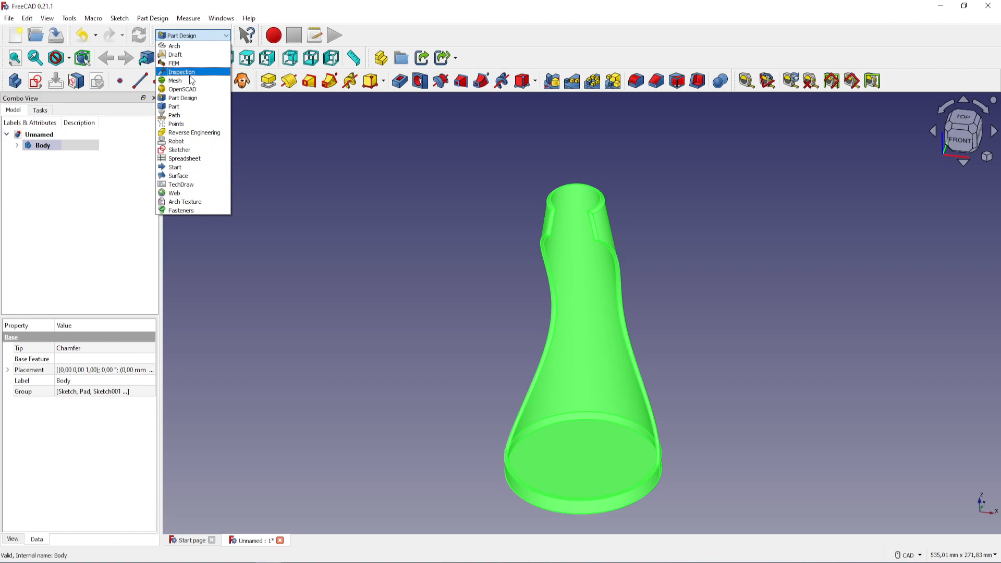
{"action": "left_click", "coordinate": [175, 80]}
{"action": "left_click", "coordinate": [56, 81]}
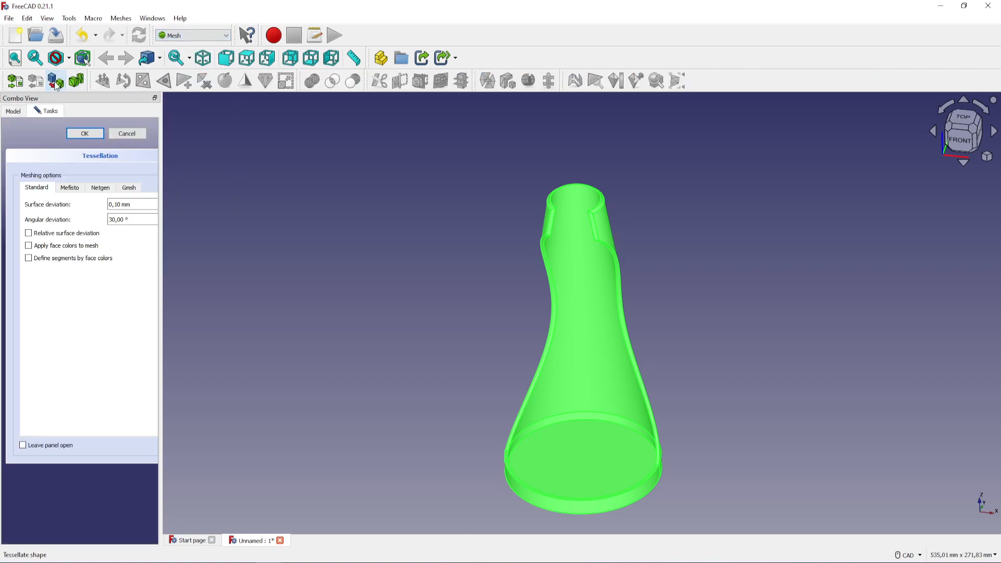
{"action": "left_click", "coordinate": [85, 134]}
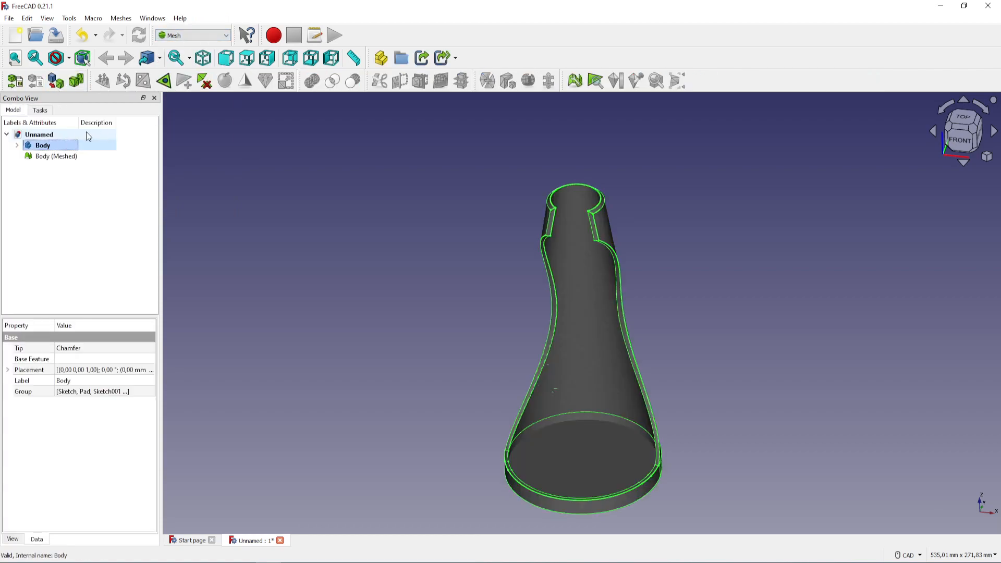
Step: Export the meshed body as a binary STL file named New Stand
{"action": "left_click", "coordinate": [61, 158]}
{"action": "right_click", "coordinate": [60, 158]}
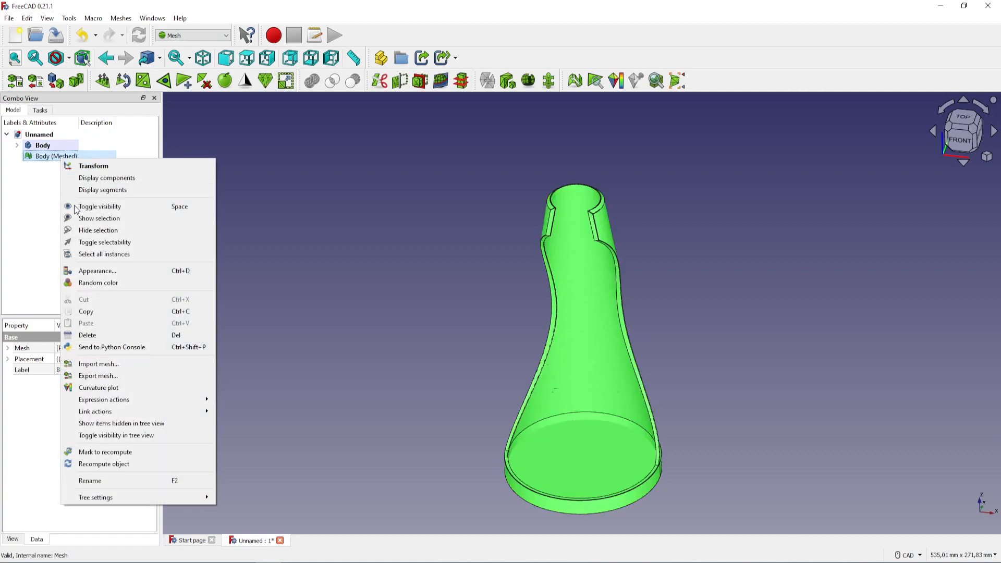
{"action": "left_click", "coordinate": [108, 376]}
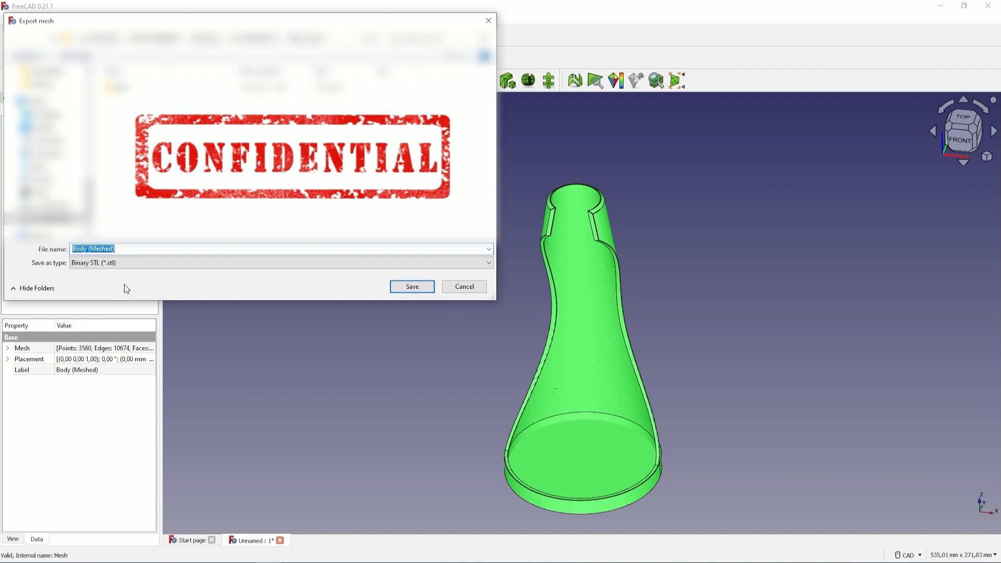
{"action": "type", "text": "New Stand"}
{"action": "key", "text": "Return"}
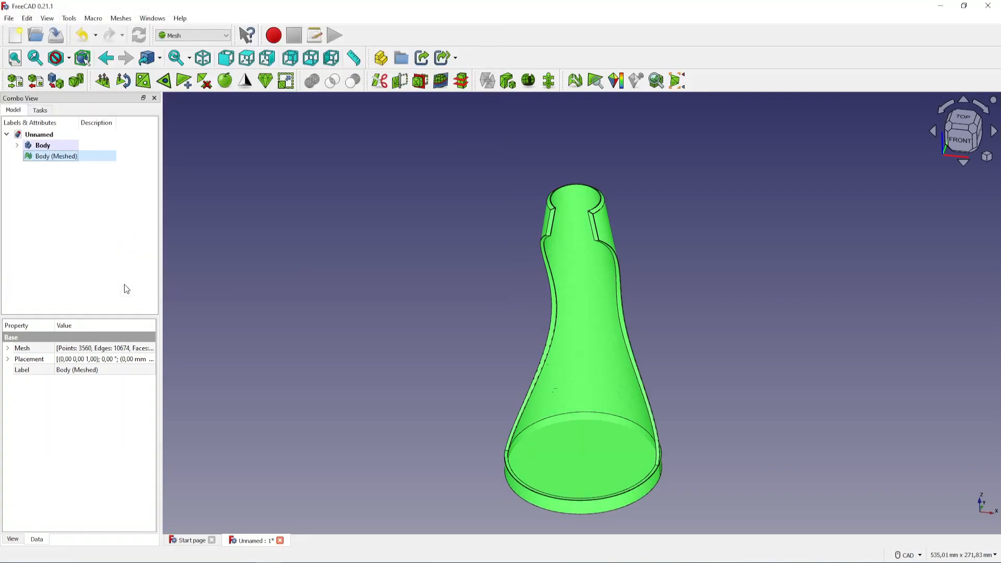
Step: Save the document as a FreeCAD file named New stand
{"action": "left_click", "coordinate": [9, 18]}
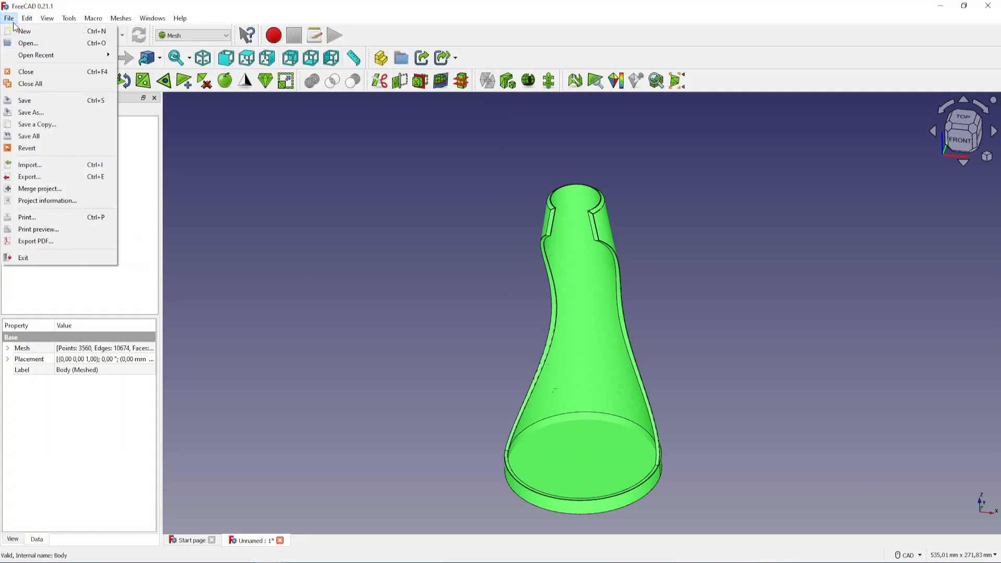
{"action": "left_click", "coordinate": [39, 111]}
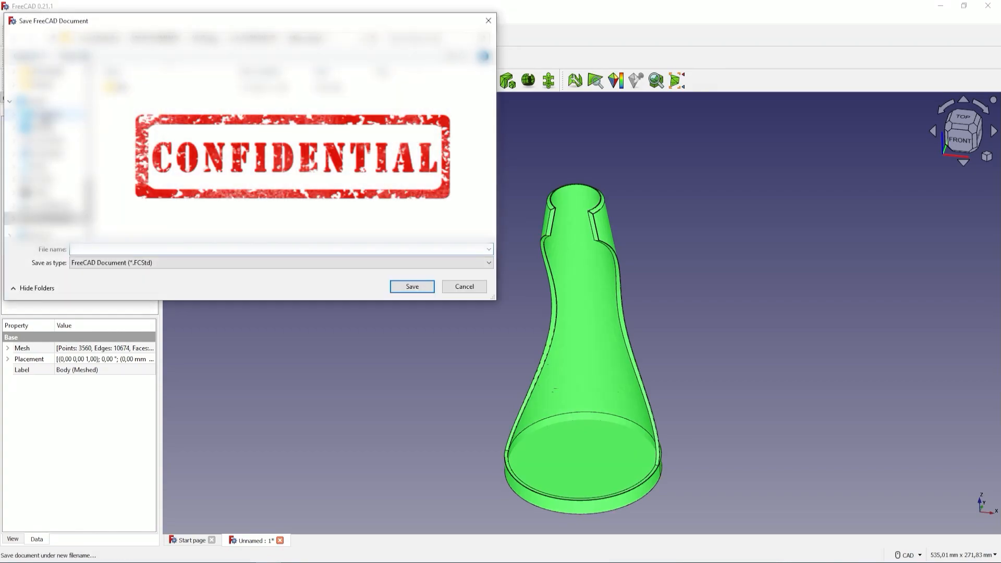
{"action": "type", "text": "New stand"}
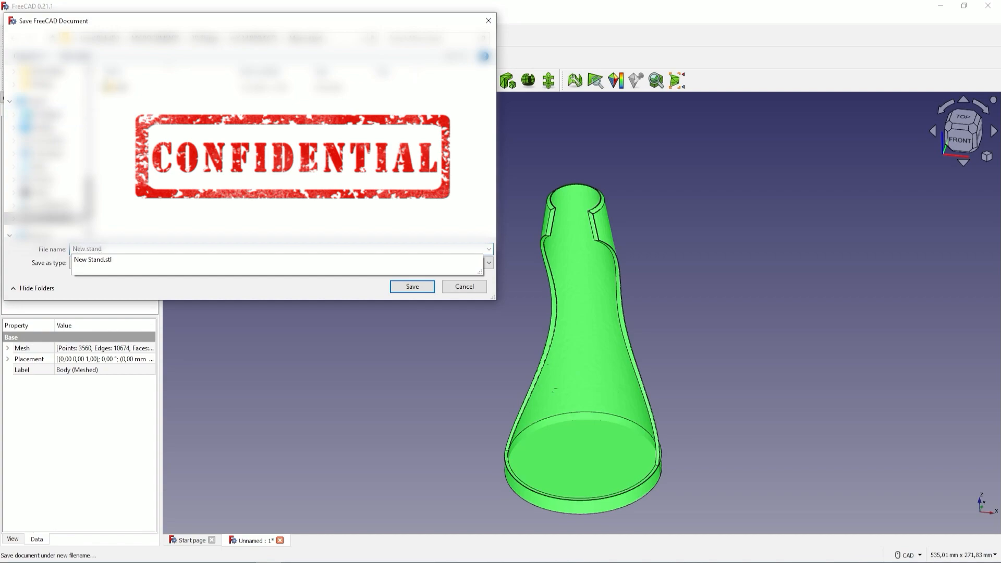
{"action": "key", "text": "Return"}
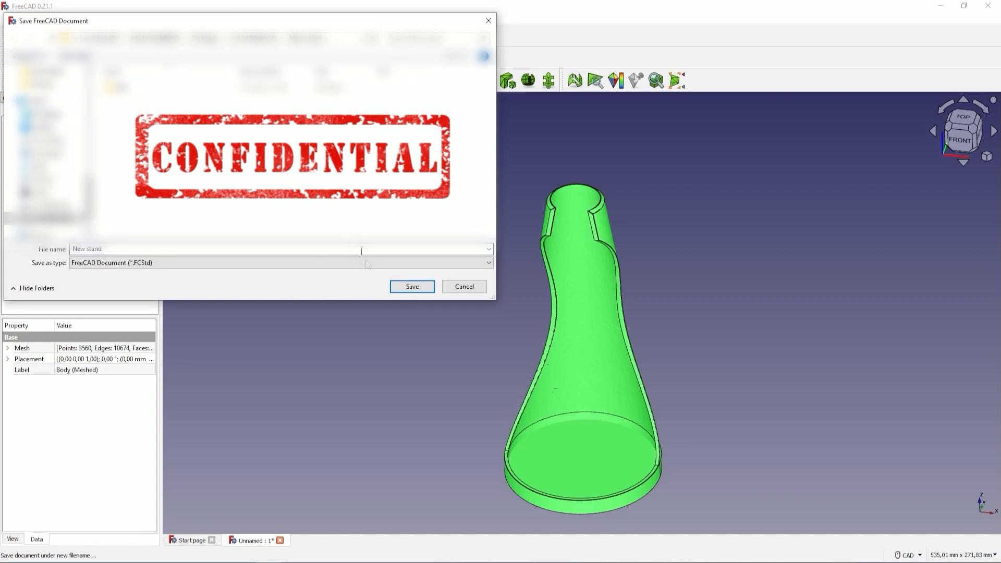
{"action": "left_click", "coordinate": [405, 287]}
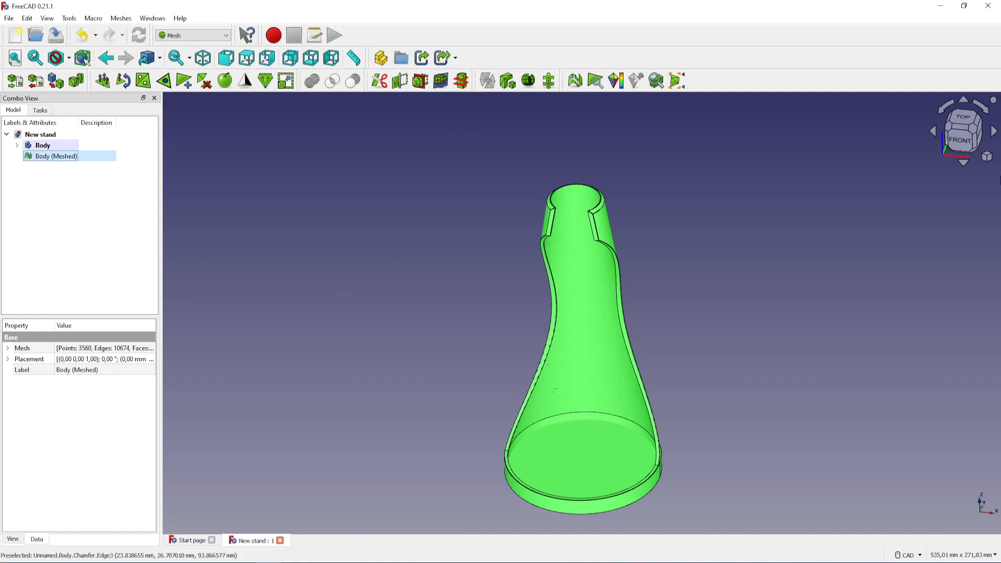